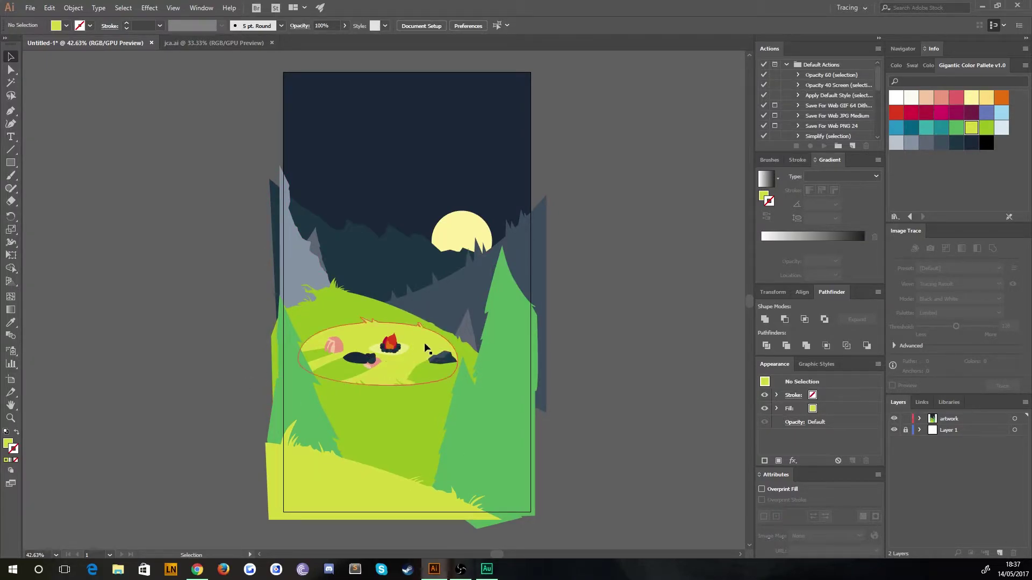
Expand the artwork layer to examine where the camp group sits among its sublayers
click(425, 357)
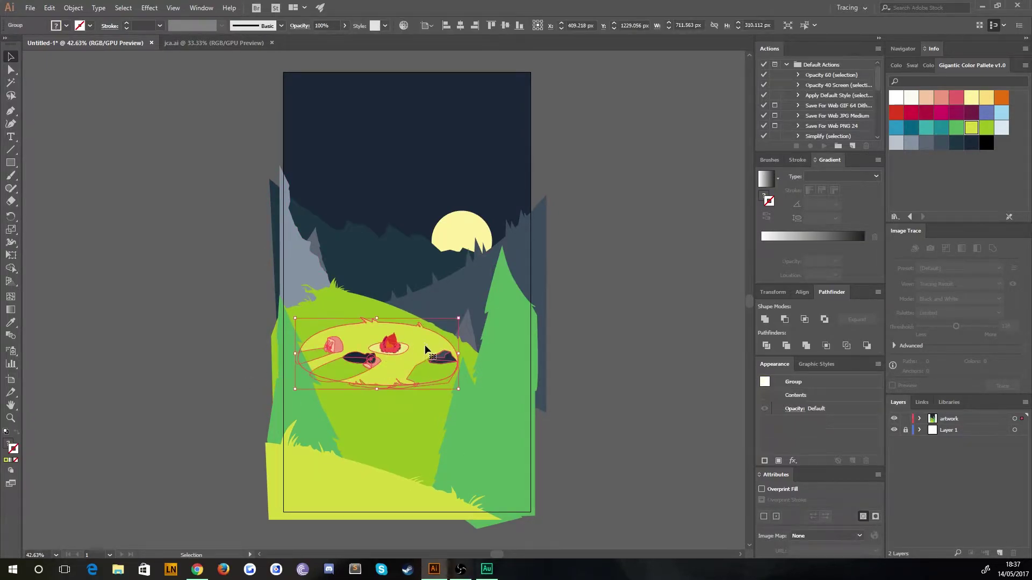
click(920, 419)
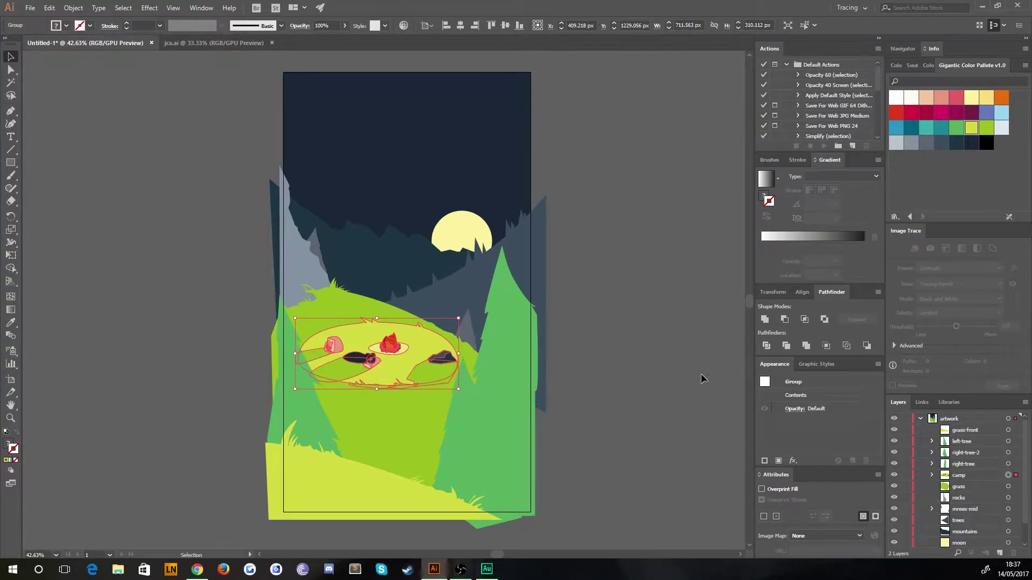
click(651, 357)
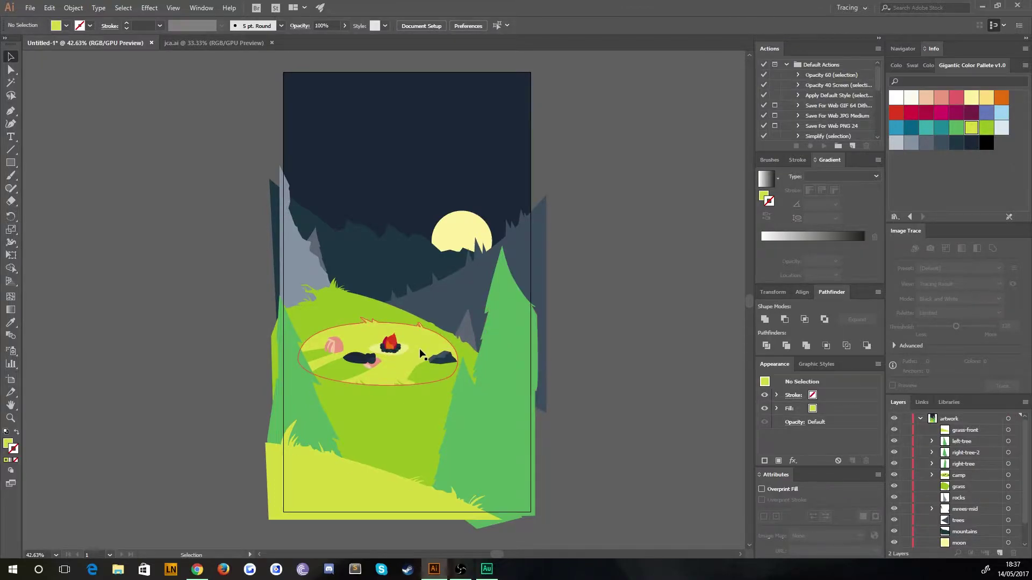
Try moving the camp group up into the night sky, and undo the move
click(416, 359)
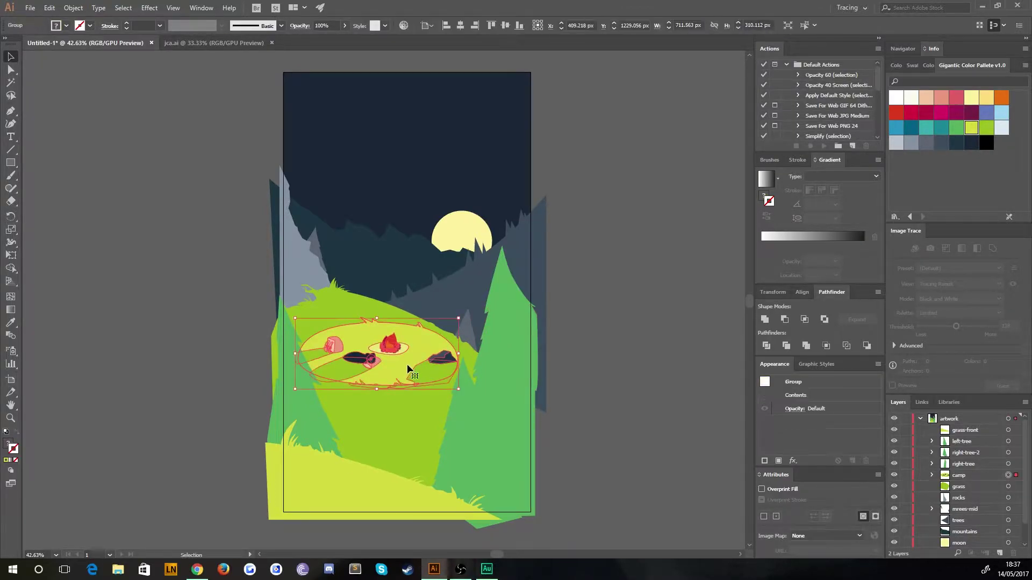
drag(407, 361, 421, 145)
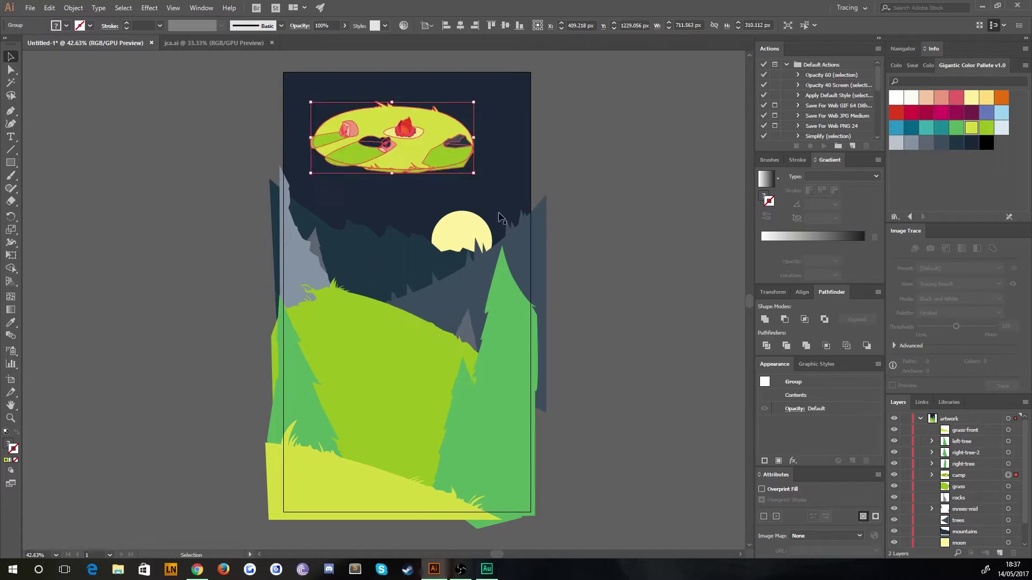
click(183, 244)
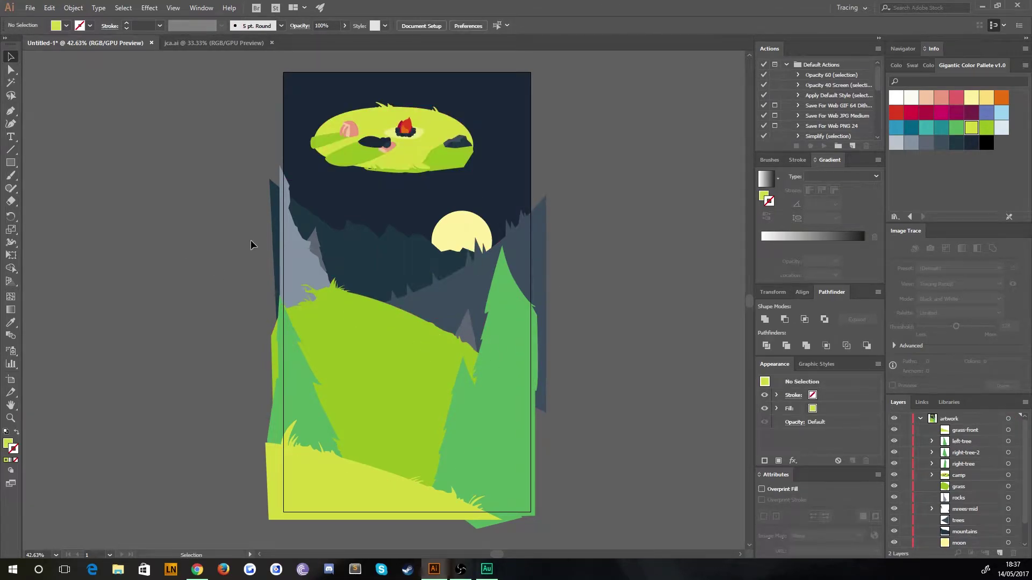
key(ctrl+z)
Isolate the camp group and expand it to examine its sublayers and shapes up close
double_click(424, 337)
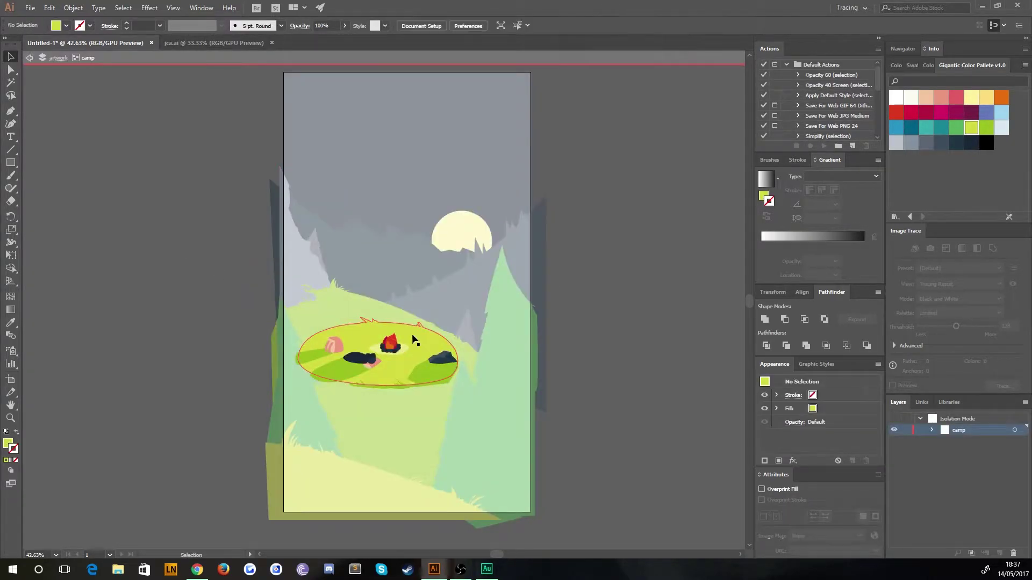
click(932, 430)
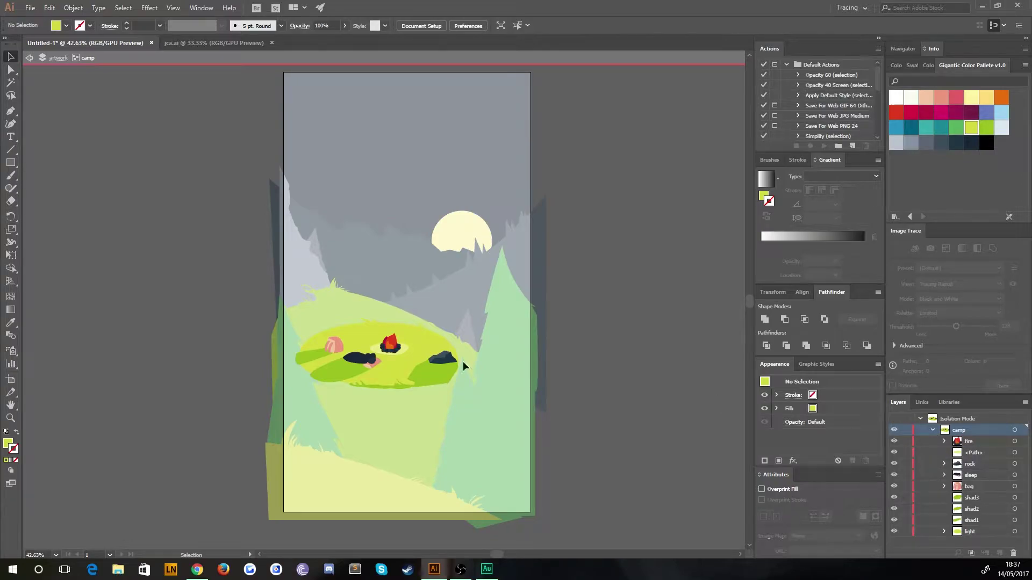
key(ctrl+plus)
key(ctrl+plus)
key(ctrl+plus)
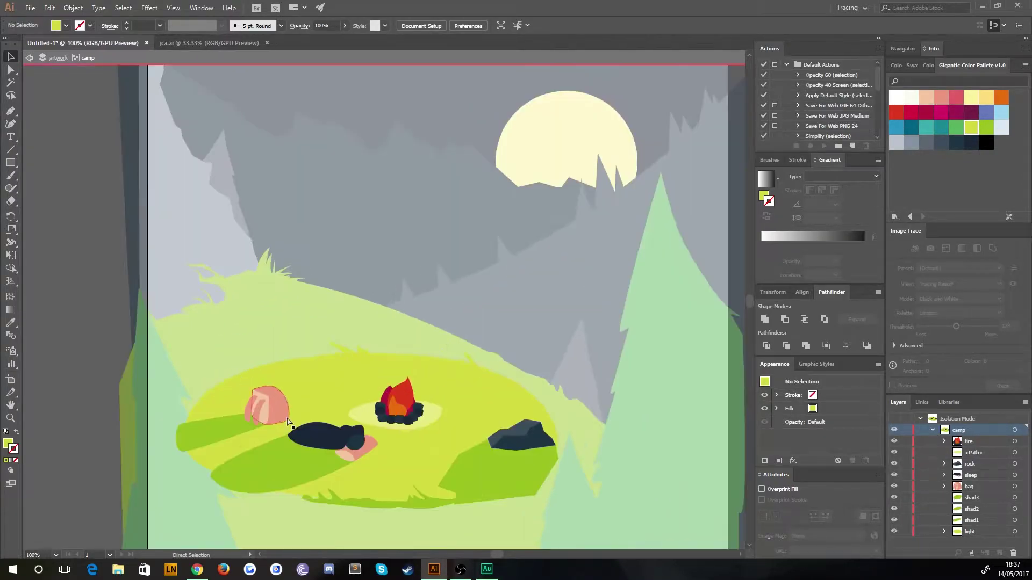
click(315, 477)
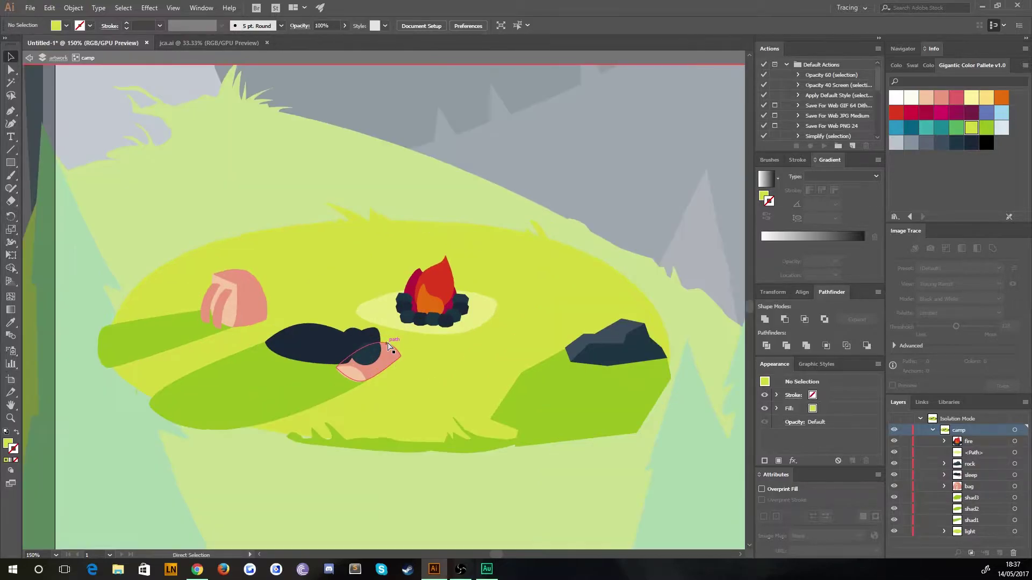
Isolate the sleeping figure's group and select its individual shapes to examine how it is built
key(v)
click(376, 358)
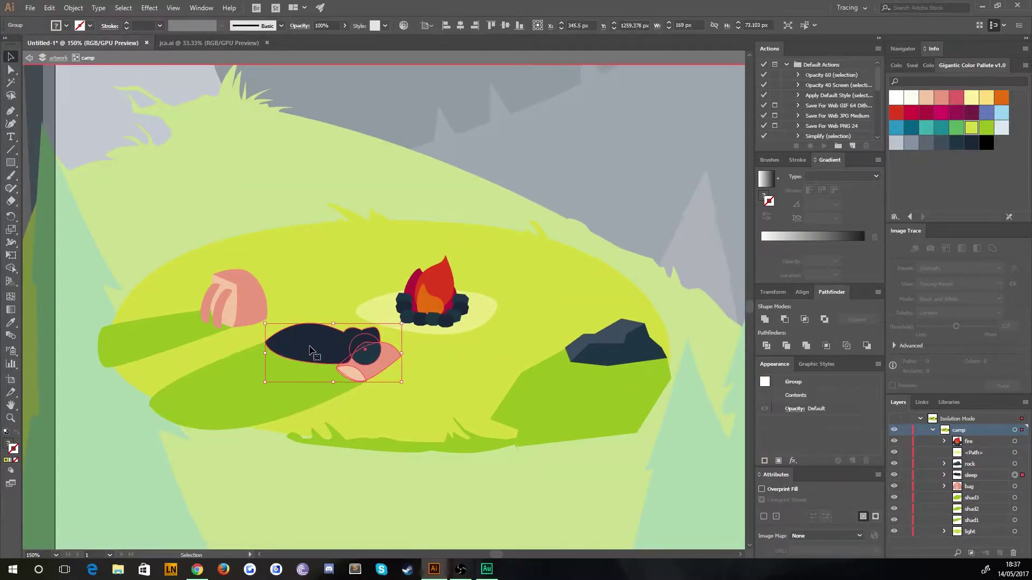
double_click(376, 368)
click(390, 360)
click(354, 371)
click(380, 363)
click(362, 349)
click(325, 352)
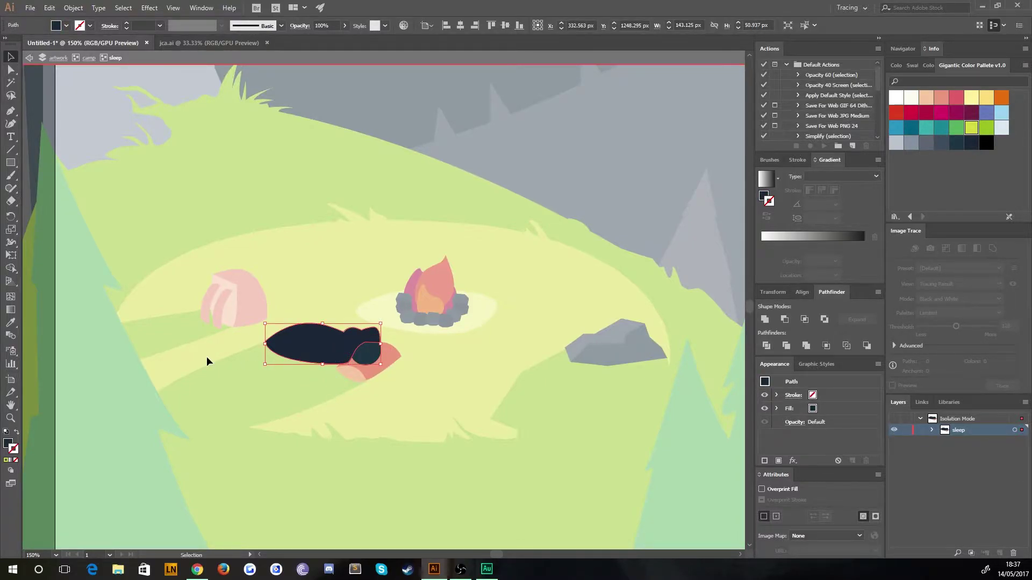
Return to the isolated camp group and examine its shadow shapes, the fire and the light ground shape one by one
double_click(207, 357)
click(259, 283)
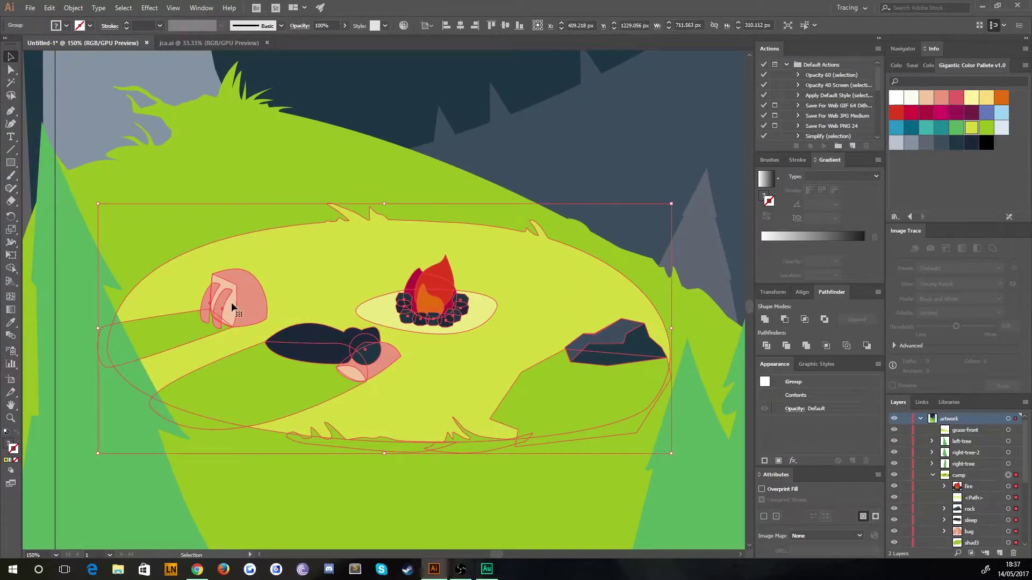
double_click(231, 302)
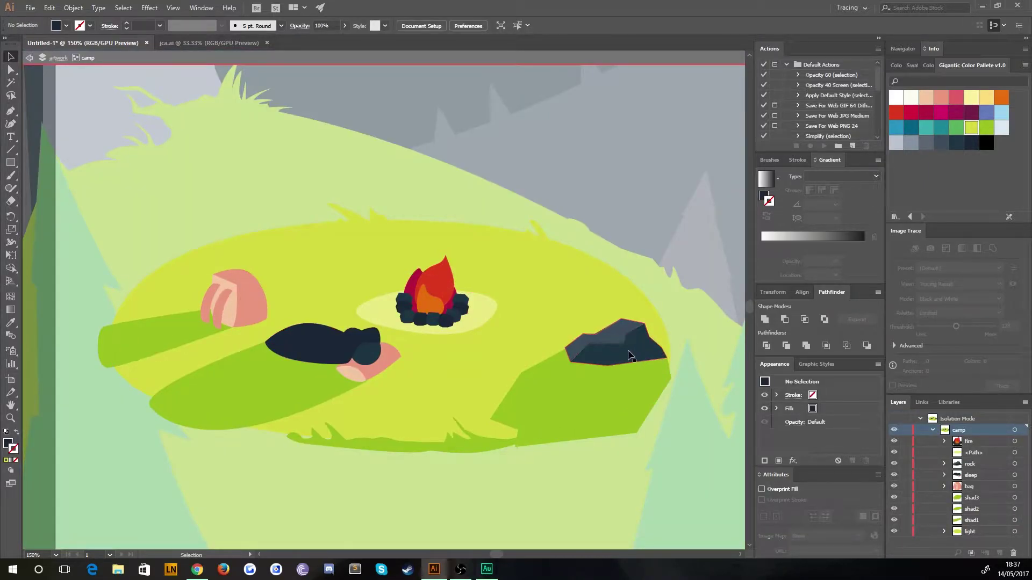
click(554, 392)
click(241, 373)
click(162, 336)
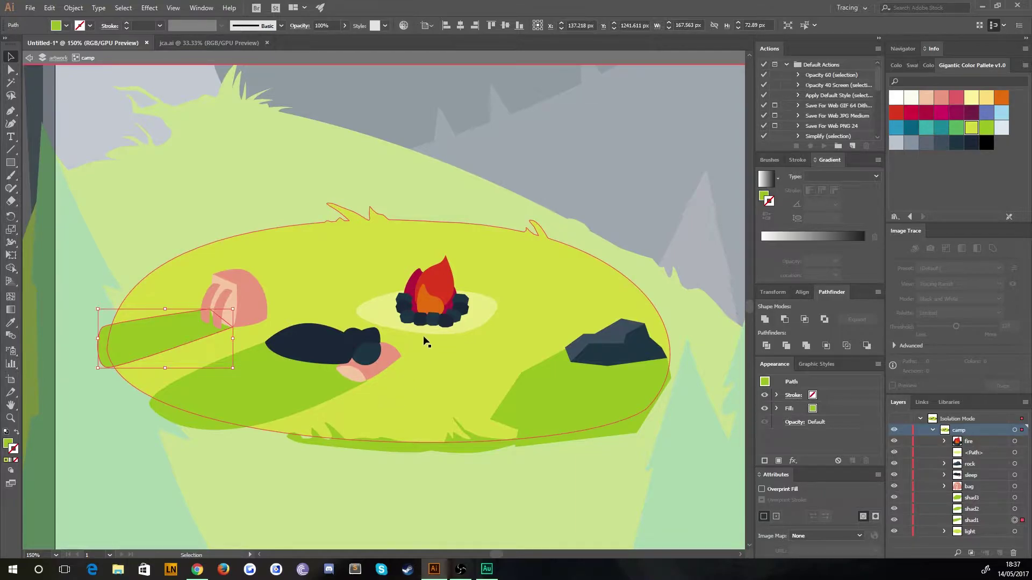
click(409, 317)
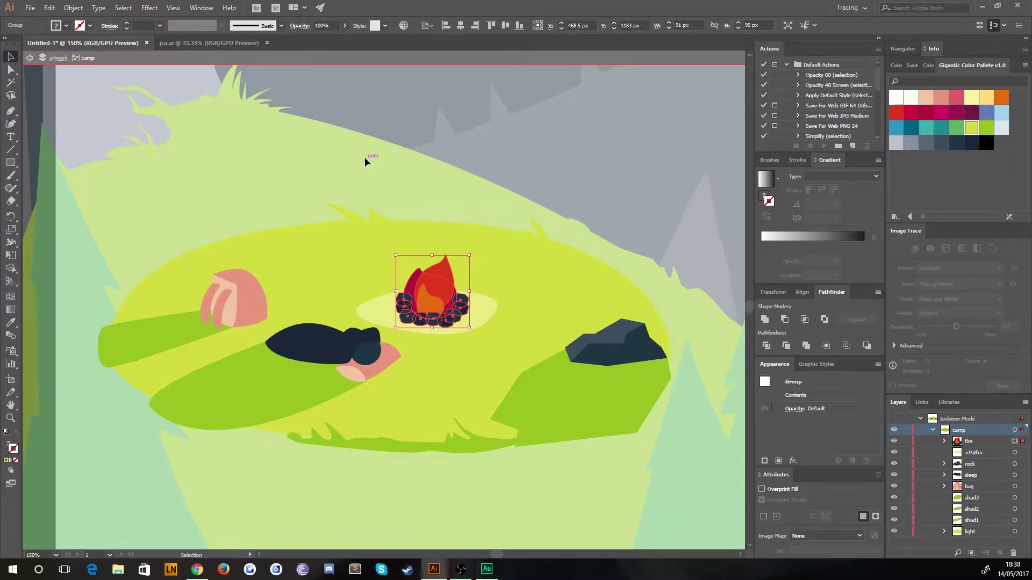
click(358, 260)
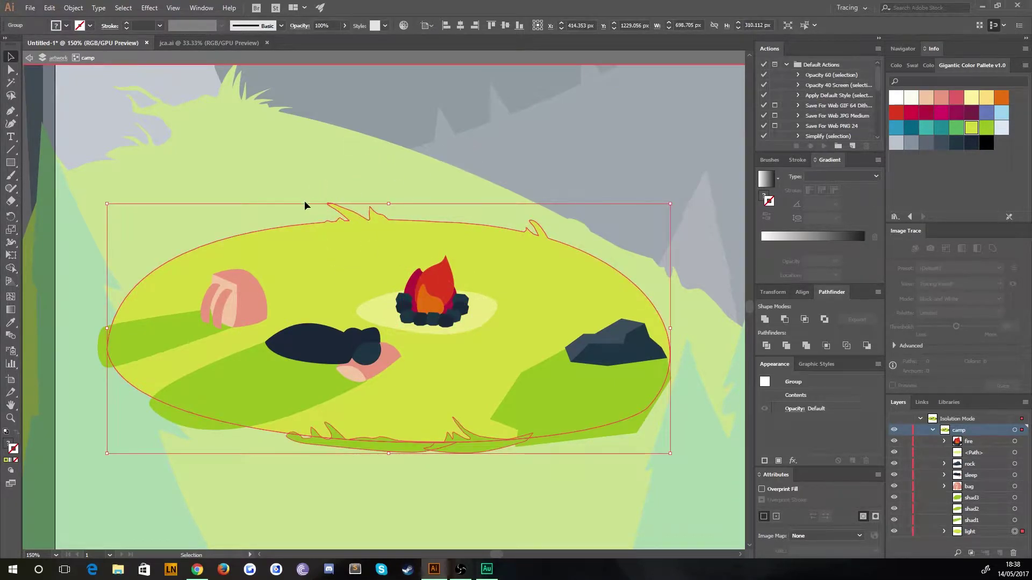
Exit isolation, collapse the camp group and hide all sublayers of the artwork layer to expose the pencil sketch
double_click(256, 156)
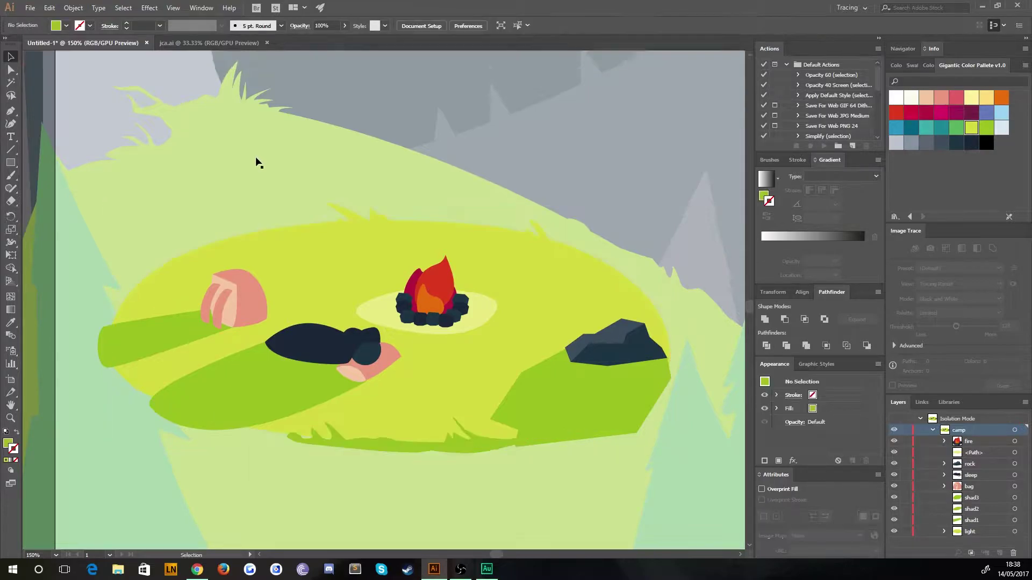
key(ctrl+1)
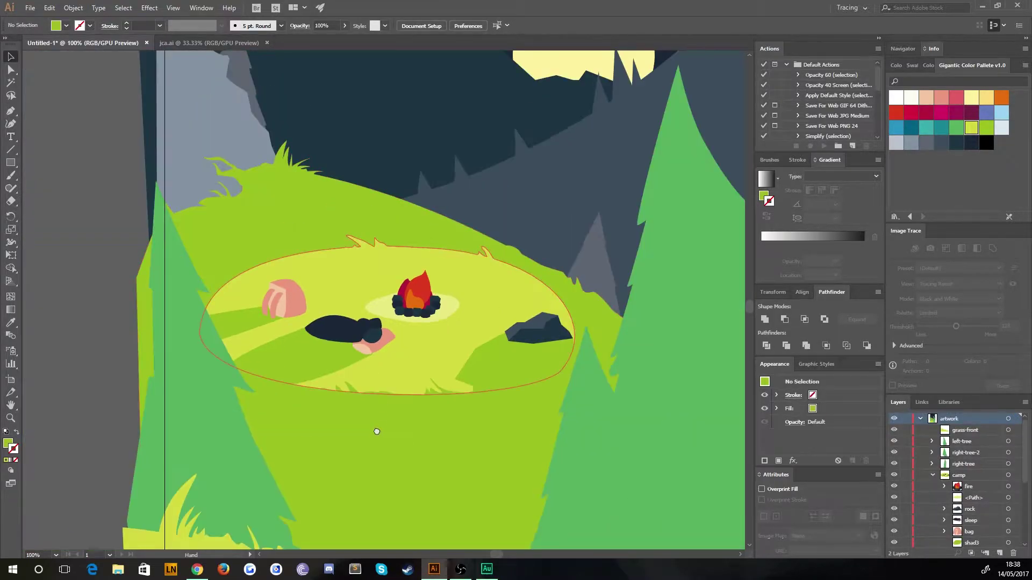
drag(376, 436, 378, 286)
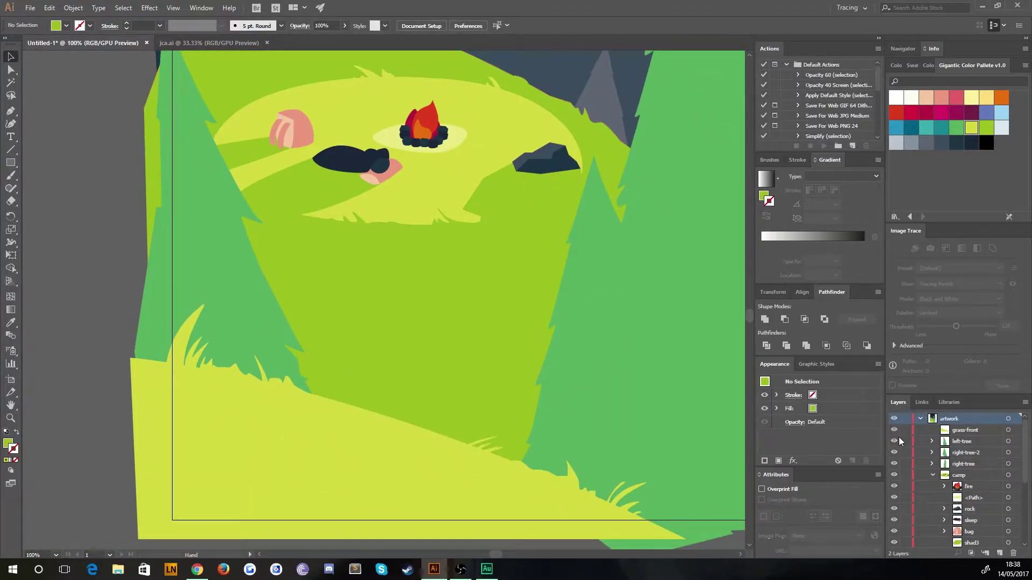
click(933, 476)
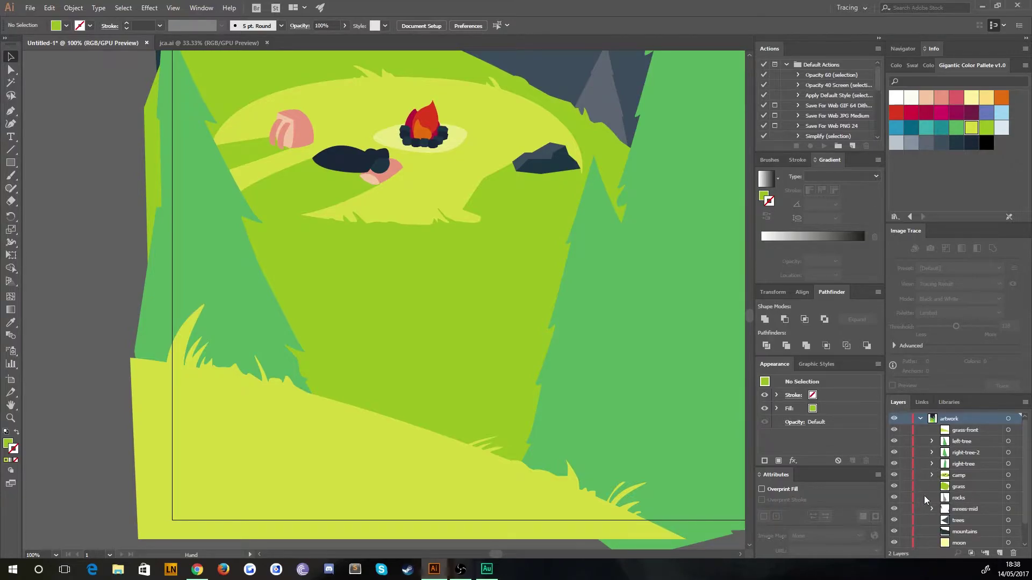
scroll(924, 498, down, 2)
mouse_move(894, 531)
mouse_down()
mouse_move(894, 451)
mouse_move(905, 464)
mouse_move(896, 433)
mouse_move(921, 441)
mouse_up()
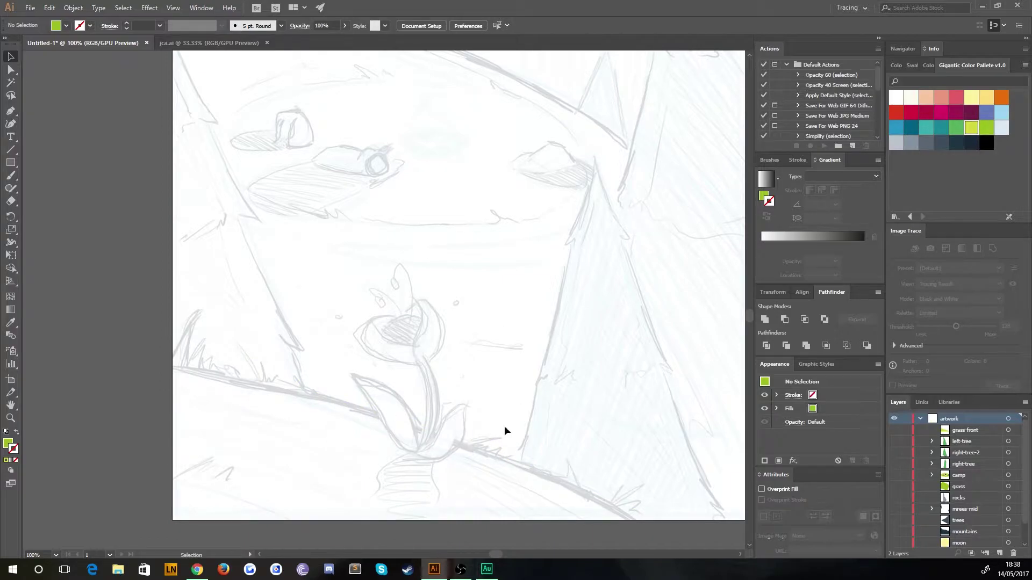
Activate the Pen tool over the flower sketch and set the fill to None
key(ctrl+=)
mouse_move(364, 447)
mouse_down()
mouse_move(318, 318)
mouse_move(328, 326)
mouse_up()
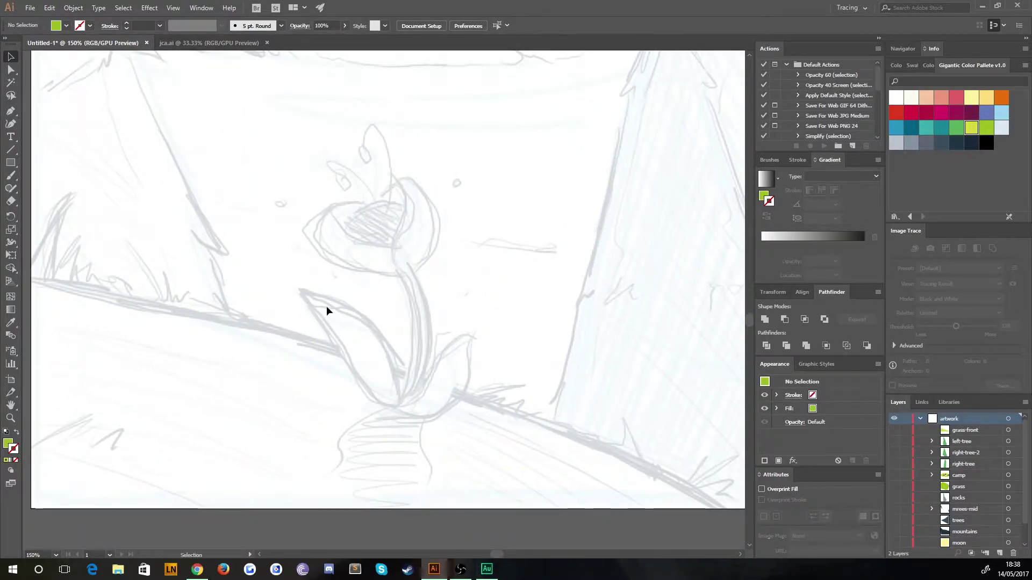
drag(252, 272, 265, 279)
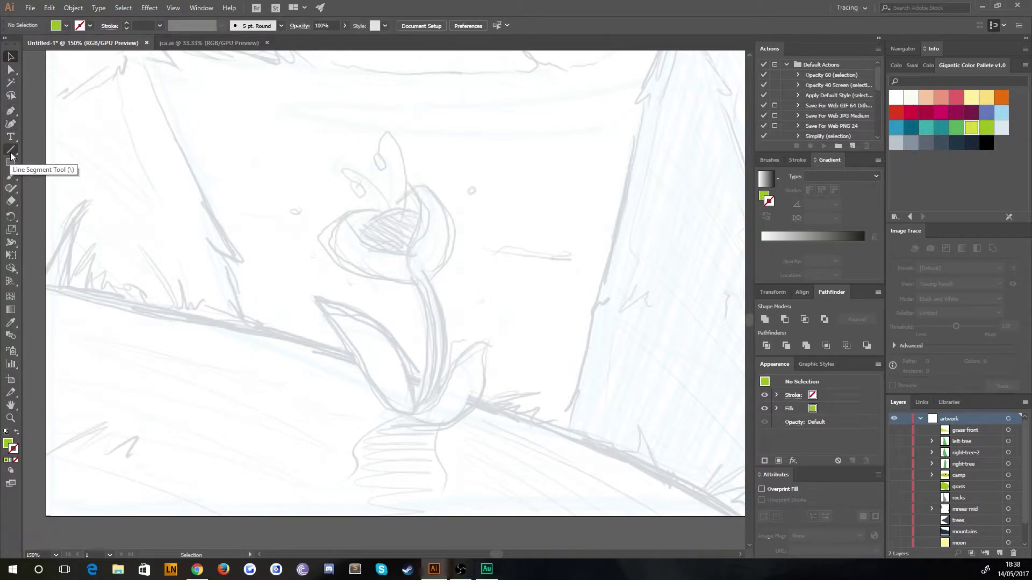
click(11, 111)
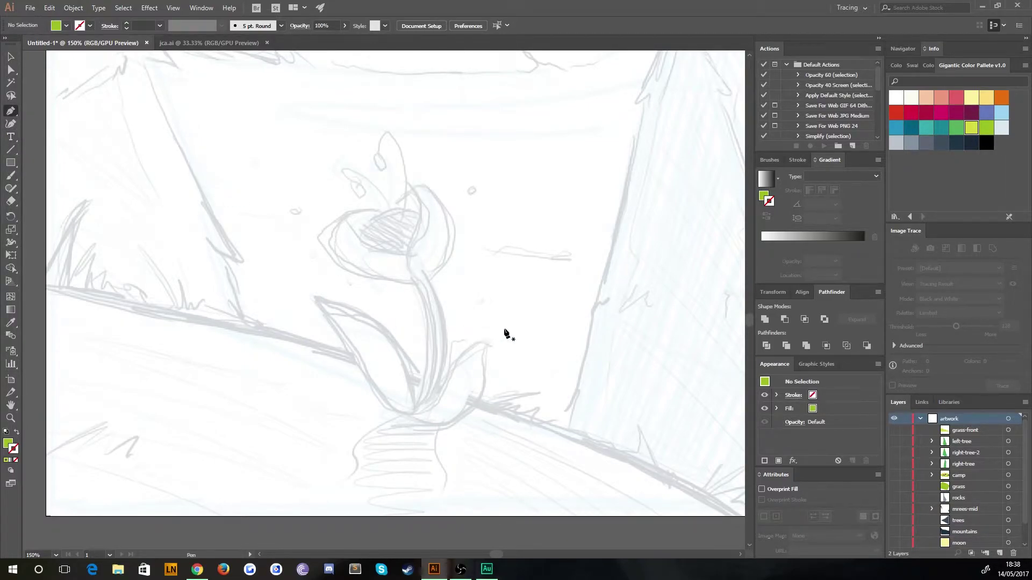
click(66, 27)
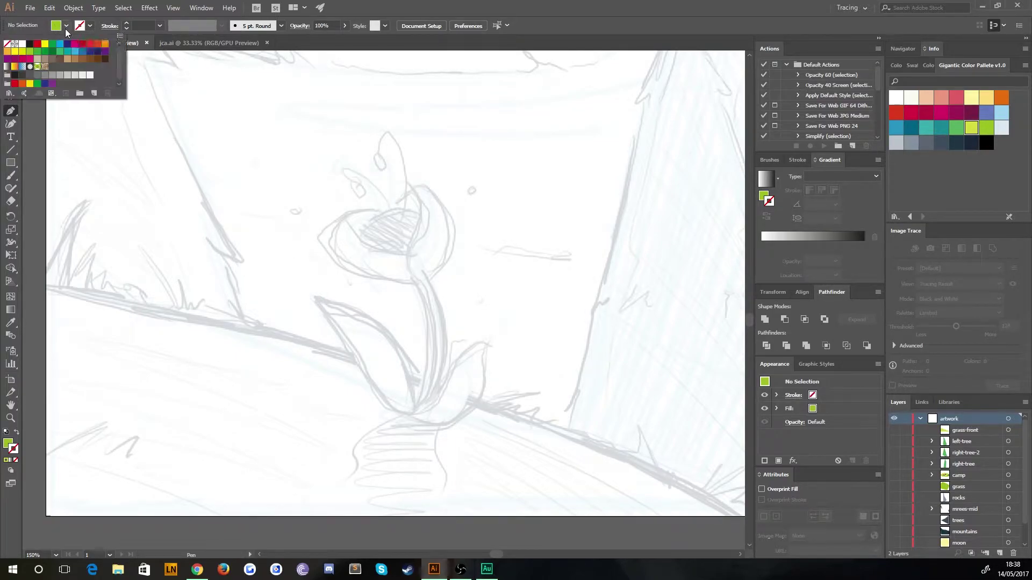
click(7, 44)
click(8, 112)
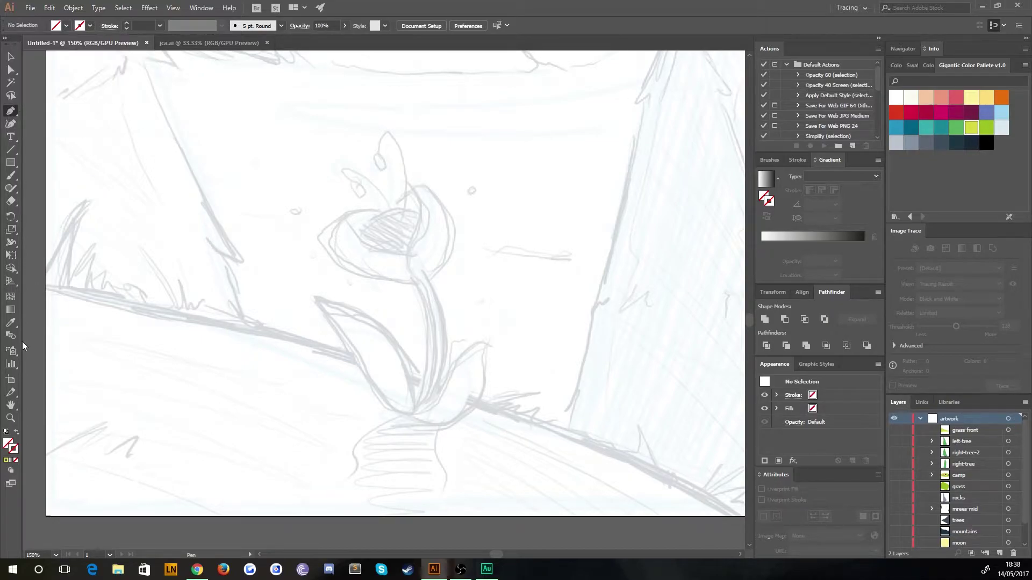
Set the stroke colour to the magenta swatch from the Gigantic Color Pallete v1.0 library
click(8, 444)
click(7, 445)
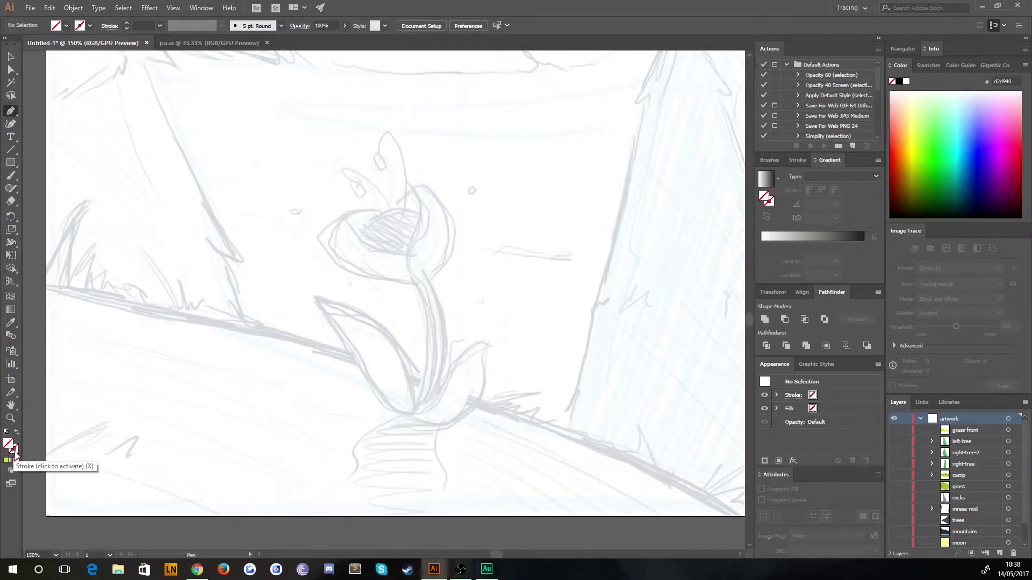
click(15, 455)
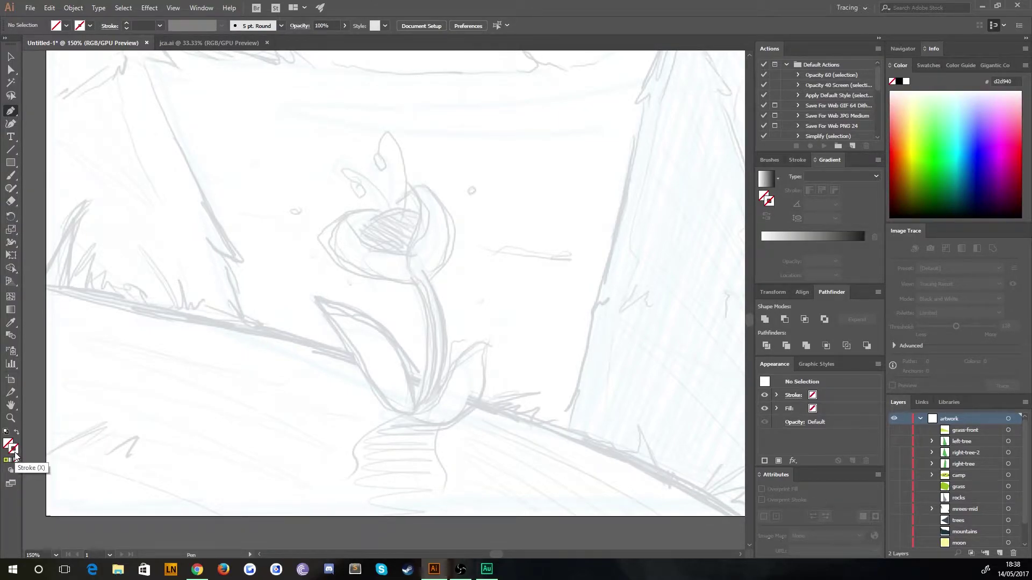
click(929, 65)
click(994, 65)
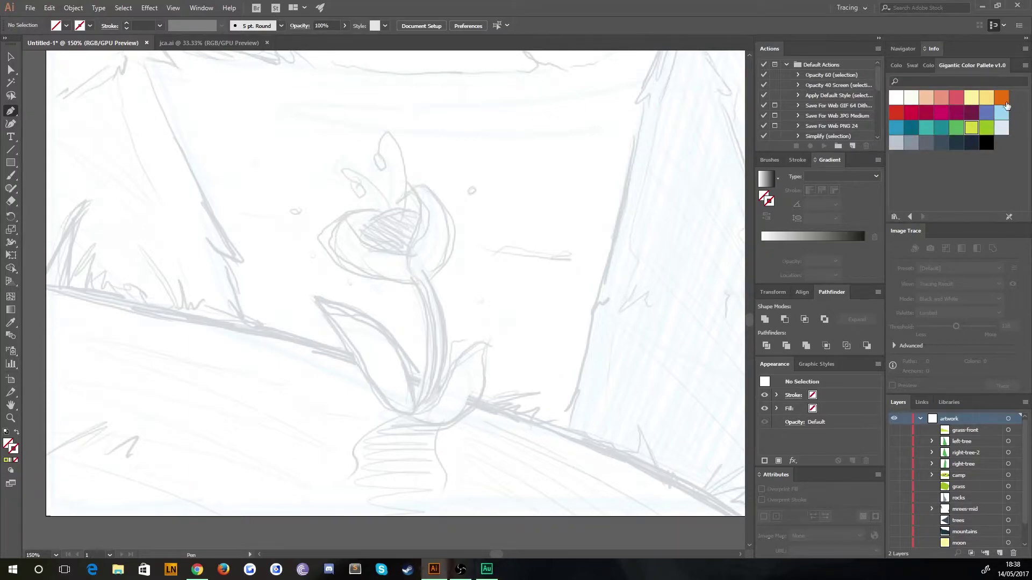
click(944, 116)
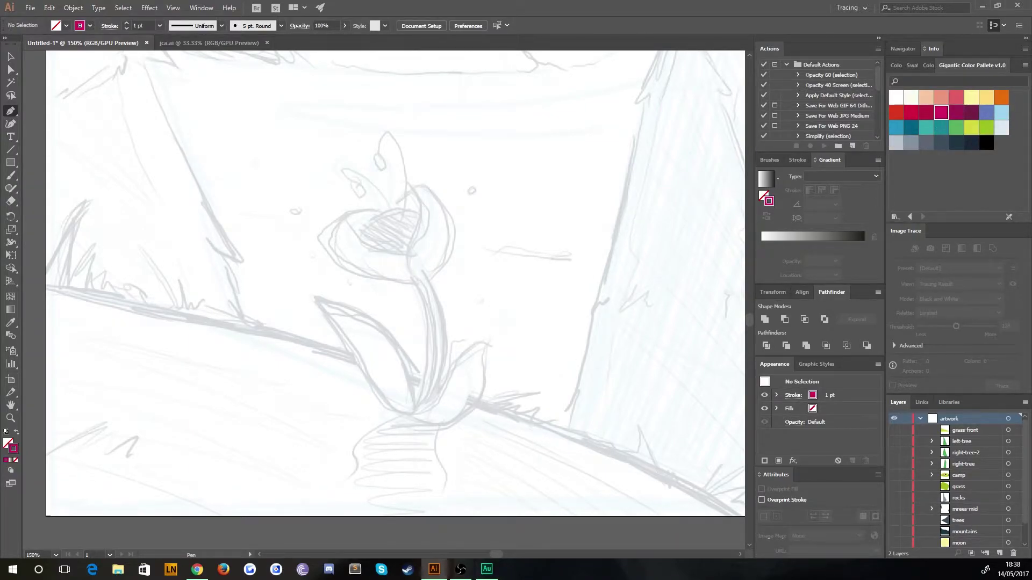
Set the fill colour to the teal swatch from the Gigantic Color Pallete v1.0 library
click(8, 443)
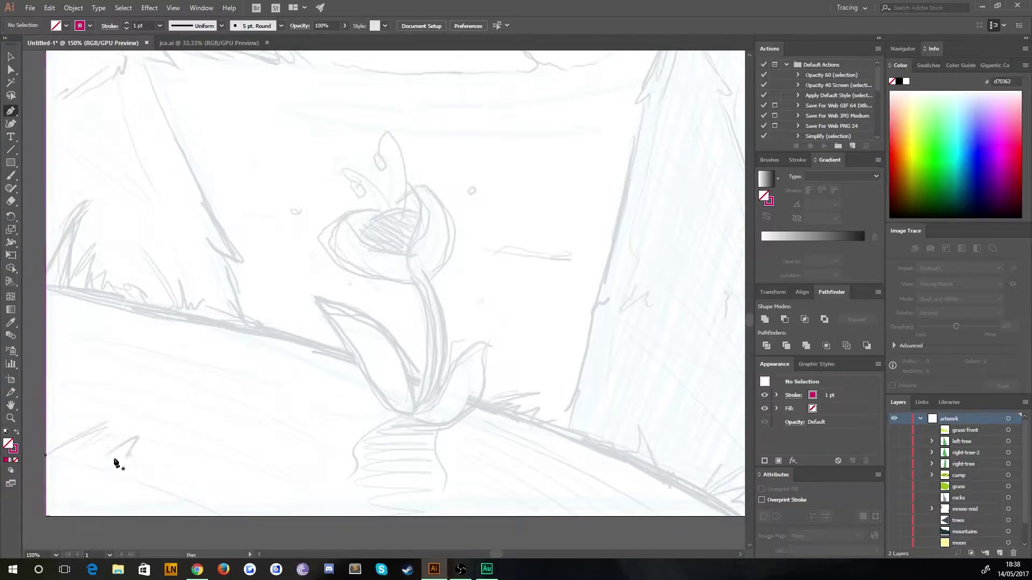
click(988, 66)
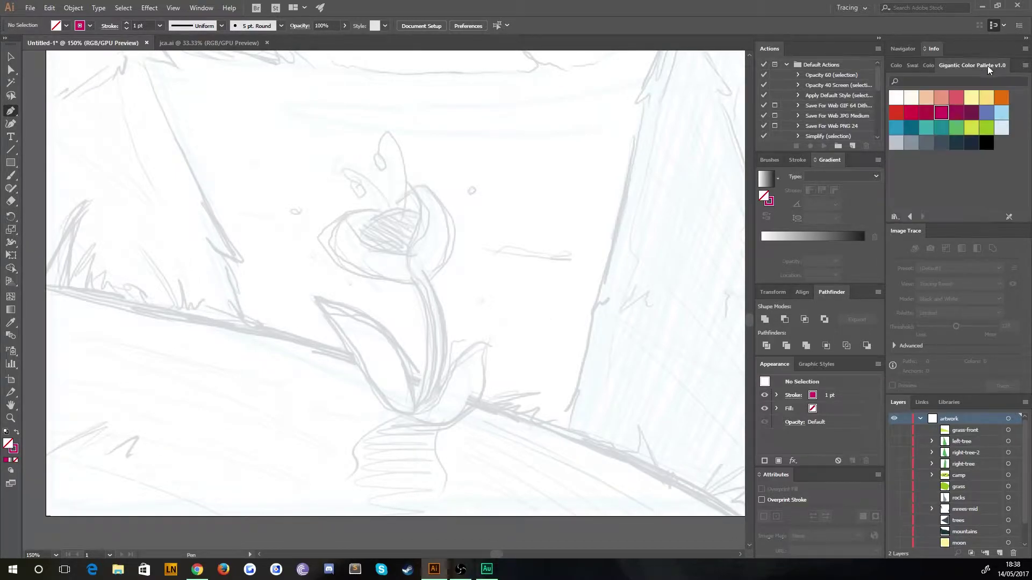
click(926, 127)
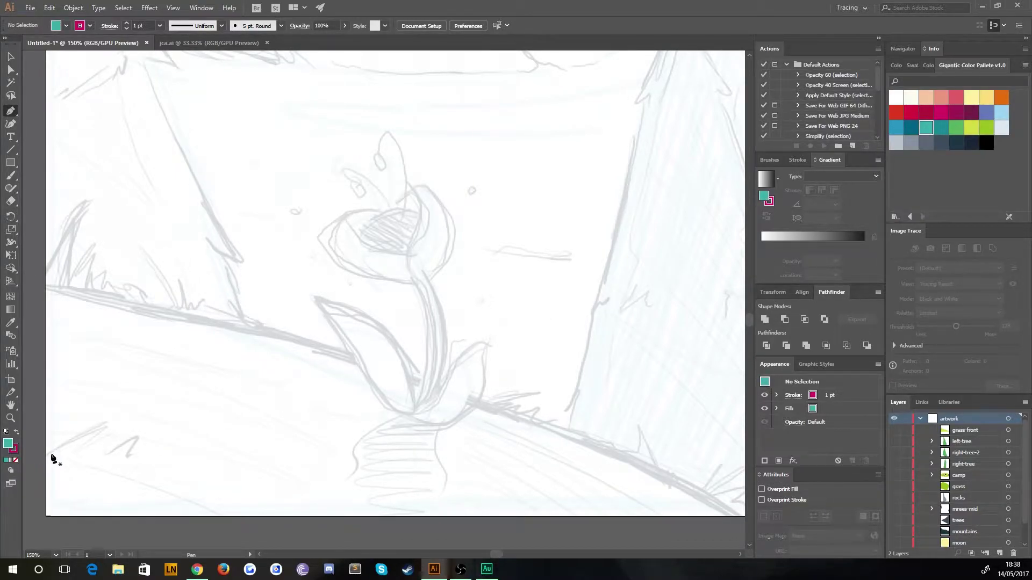
Set the fill to None and the stroke to the teal swatch from the Gigantic Color Pallete v1.0 library
click(16, 461)
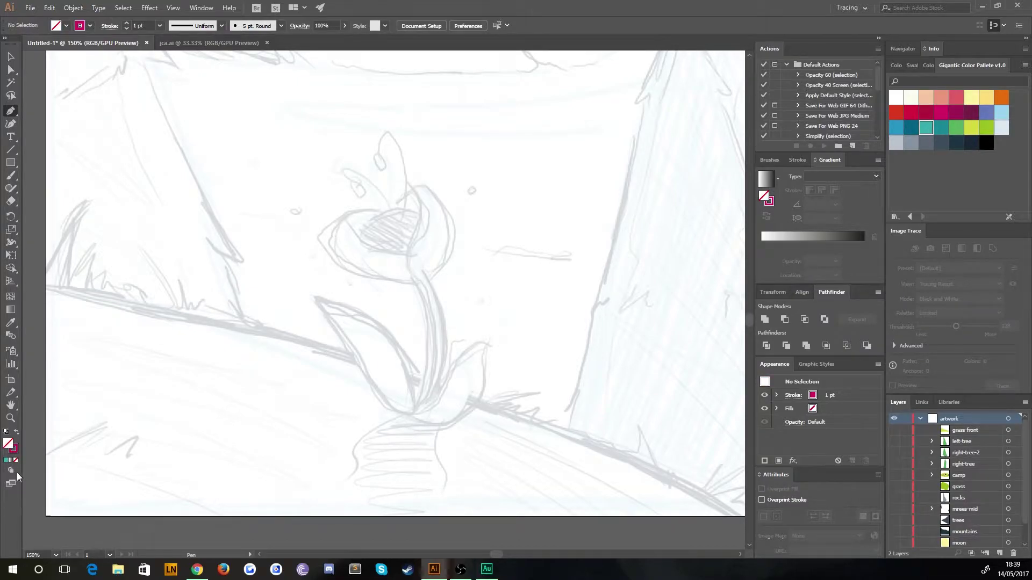
click(15, 453)
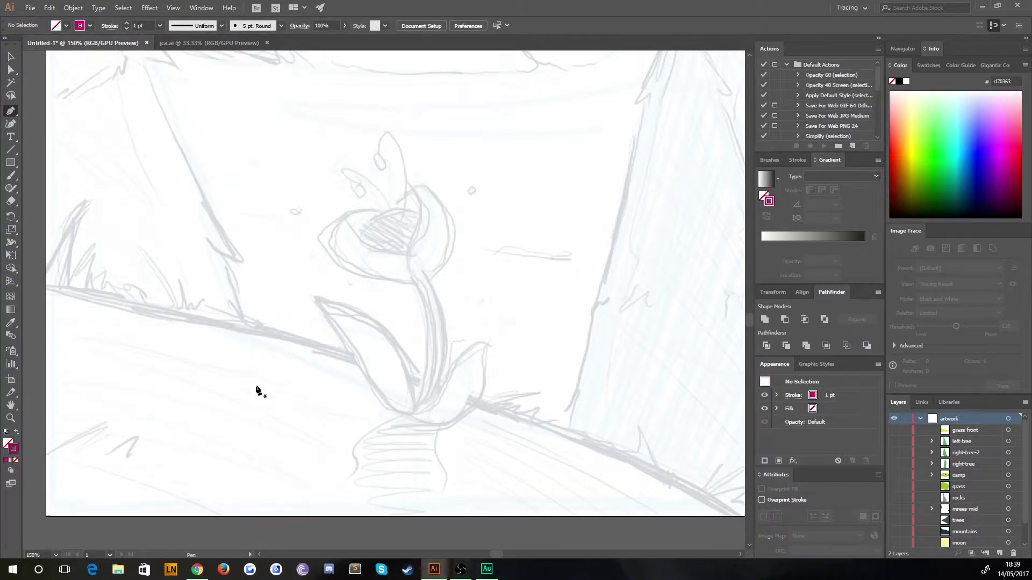
click(988, 67)
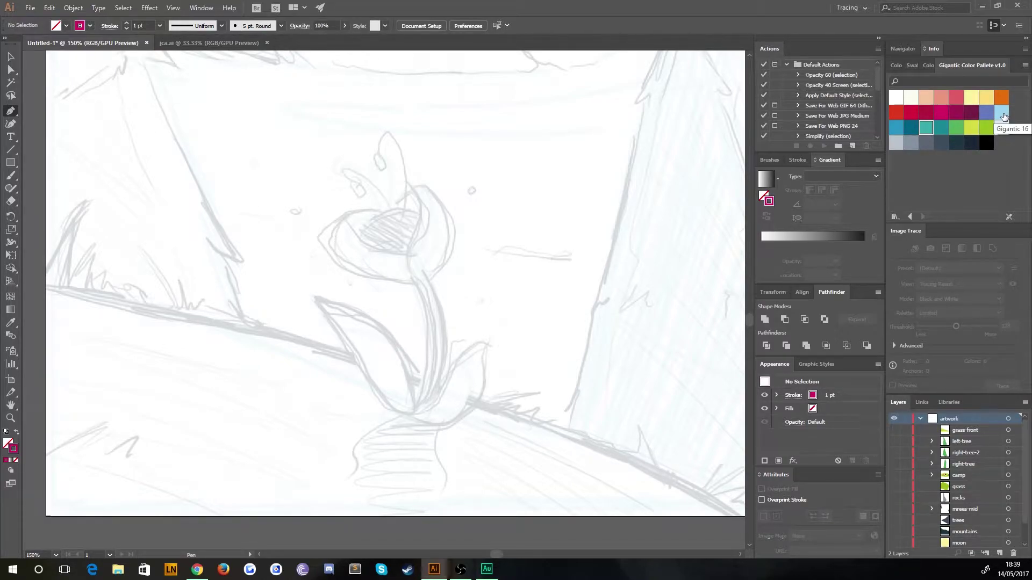
click(926, 127)
Trace the flower's stem as one curved open path about 187 px tall, from the flower head to the leaf base
key(ctrl+plus)
drag(374, 389, 354, 320)
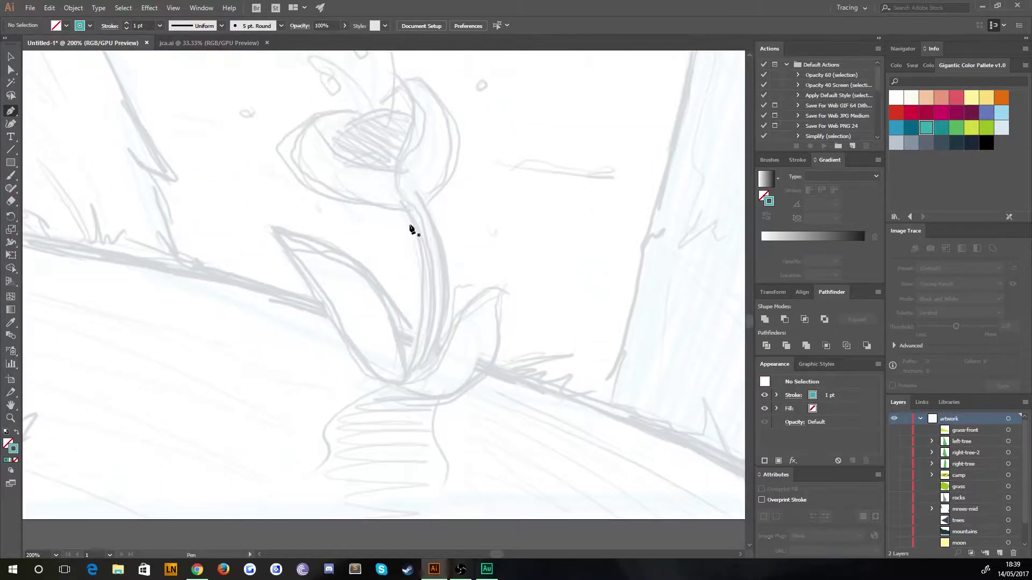
click(399, 179)
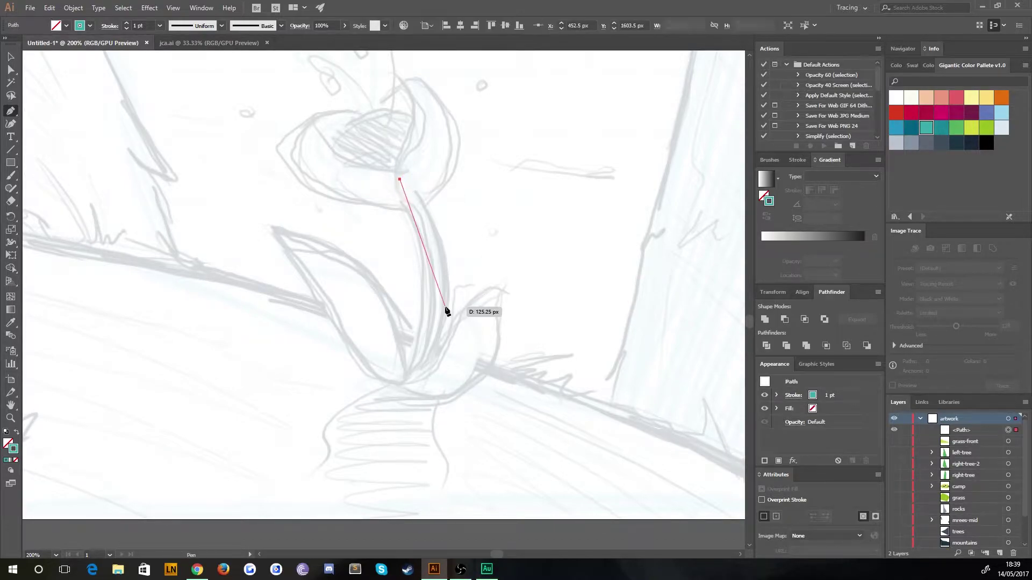
drag(408, 380, 340, 482)
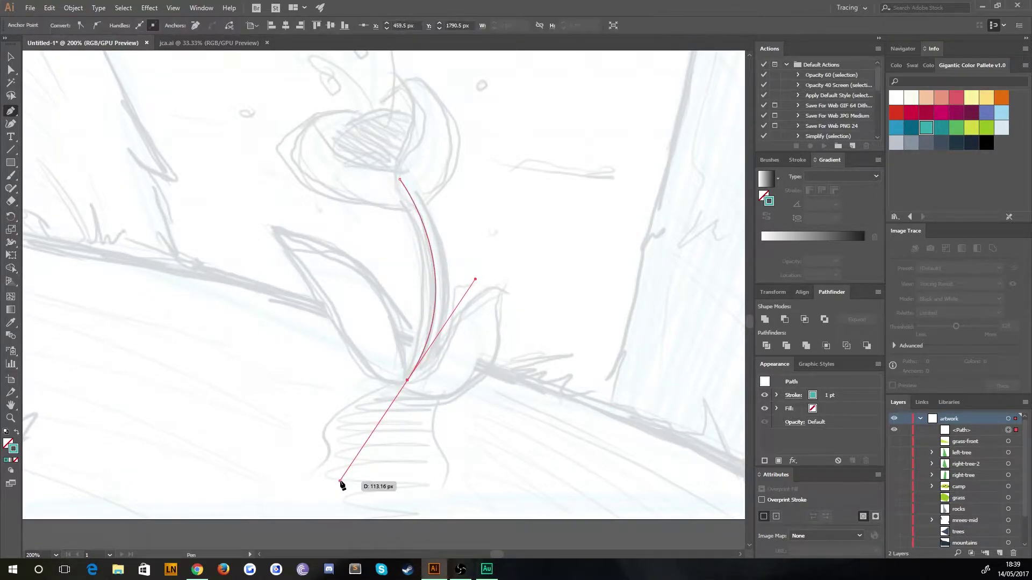
Set the stem path's stroke weight to 20 pt
click(11, 57)
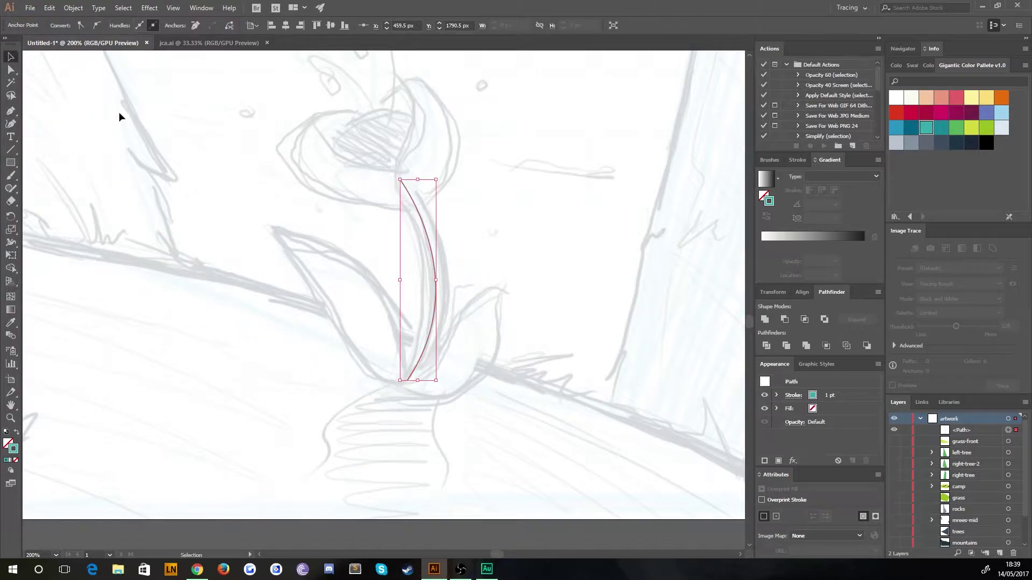
click(302, 249)
click(434, 273)
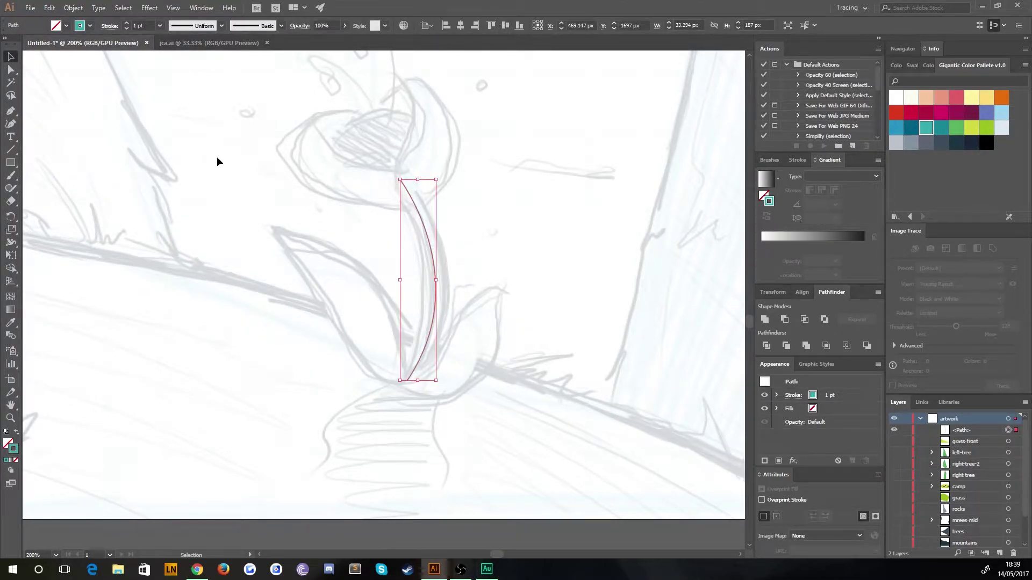
click(127, 23)
click(126, 23)
click(126, 23)
click(127, 23)
click(126, 25)
click(127, 24)
click(126, 24)
click(127, 25)
click(127, 24)
click(127, 25)
click(127, 26)
click(127, 26)
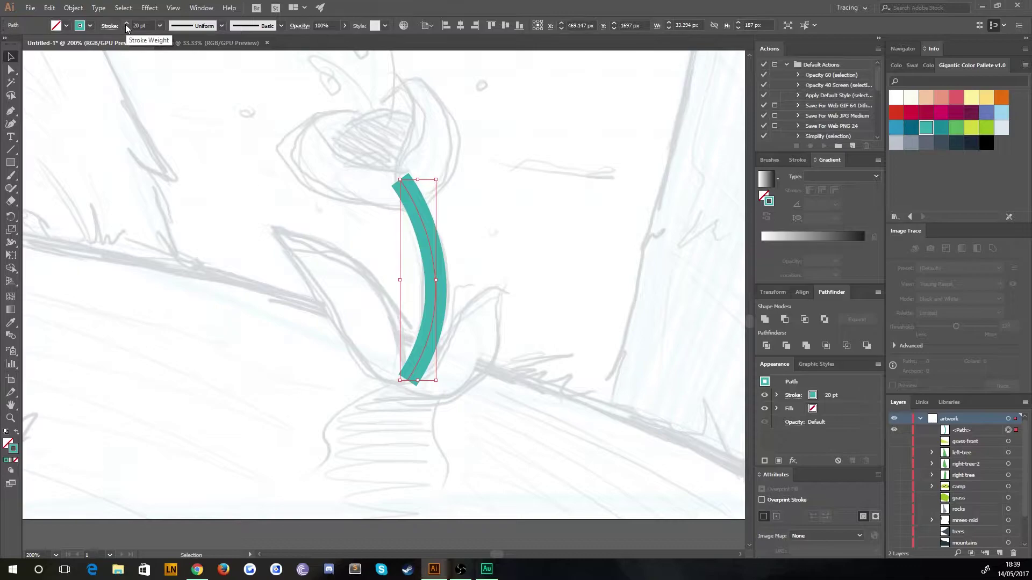
click(272, 173)
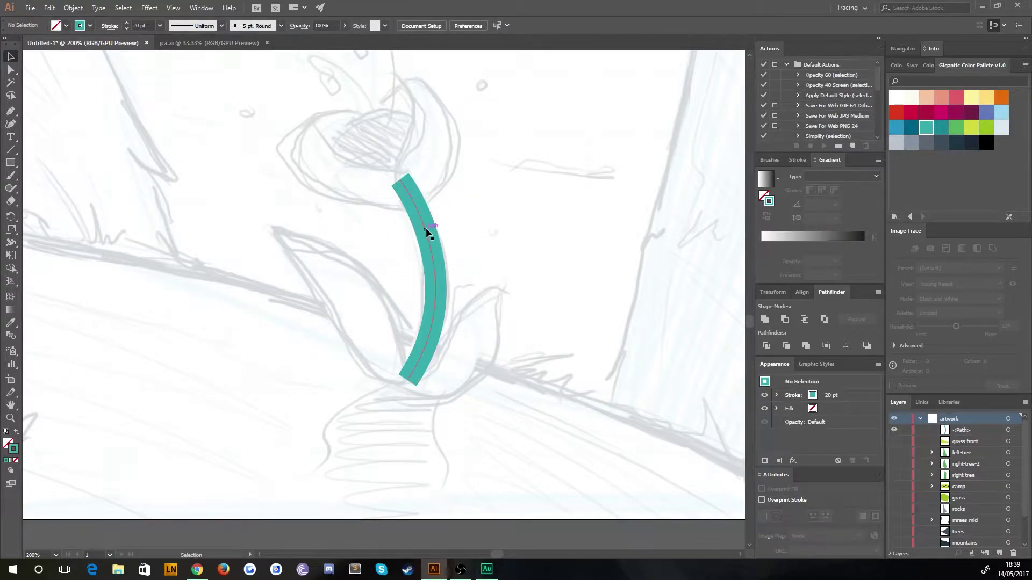
Open the Stroke options for the stem path and give its ends a round cap
click(427, 232)
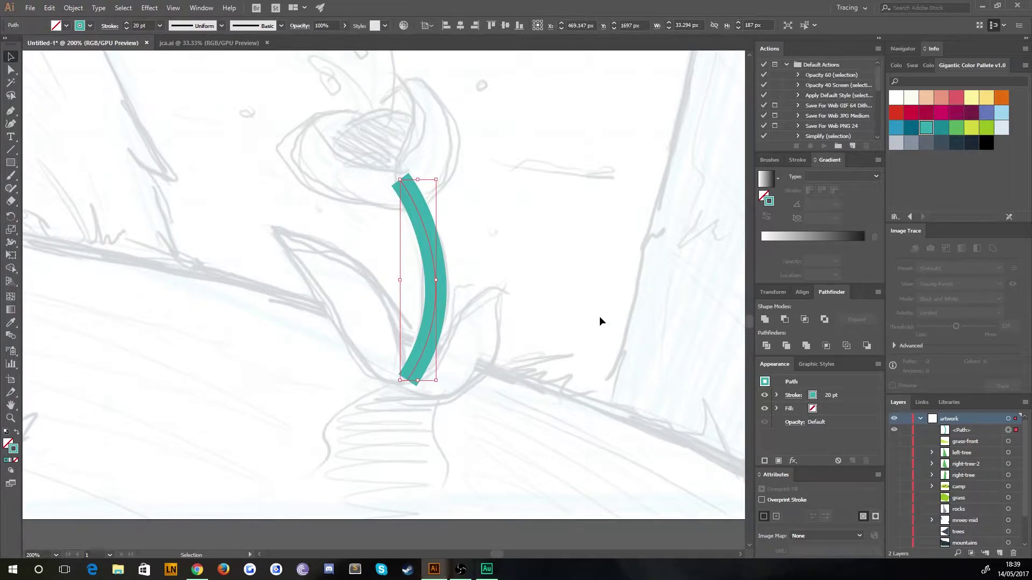
click(199, 9)
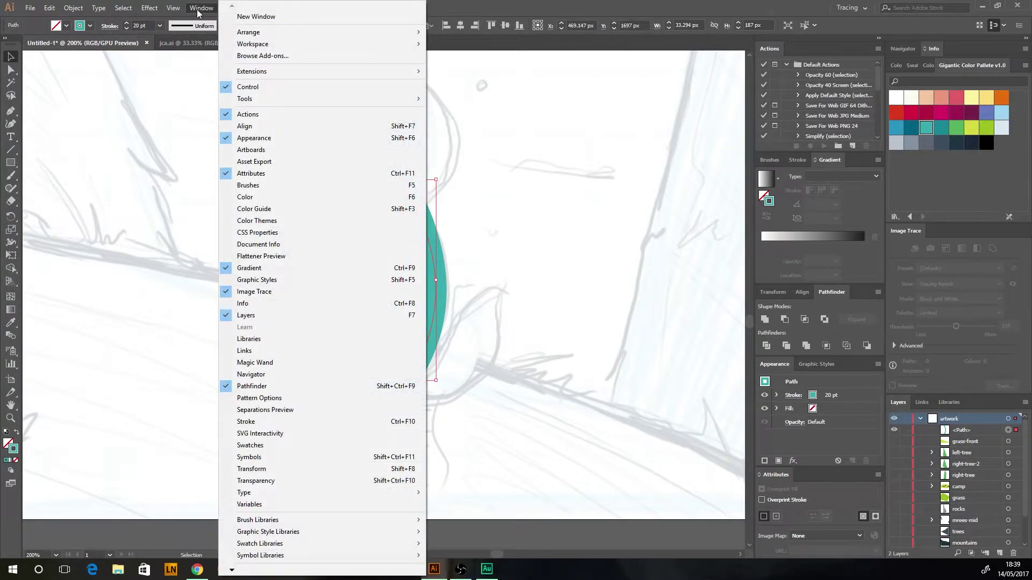
click(281, 421)
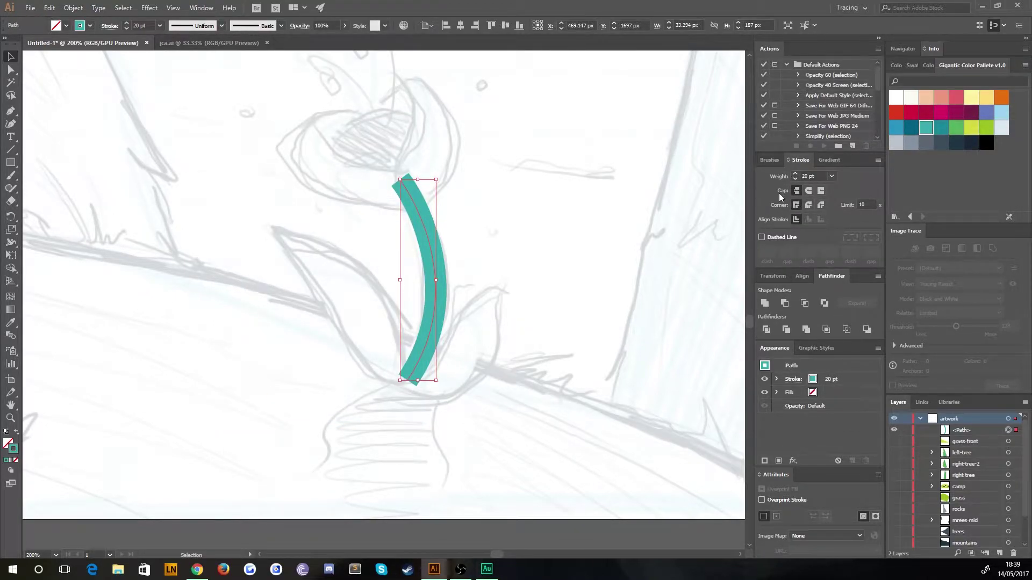
click(808, 191)
click(822, 191)
click(807, 190)
click(796, 190)
click(809, 191)
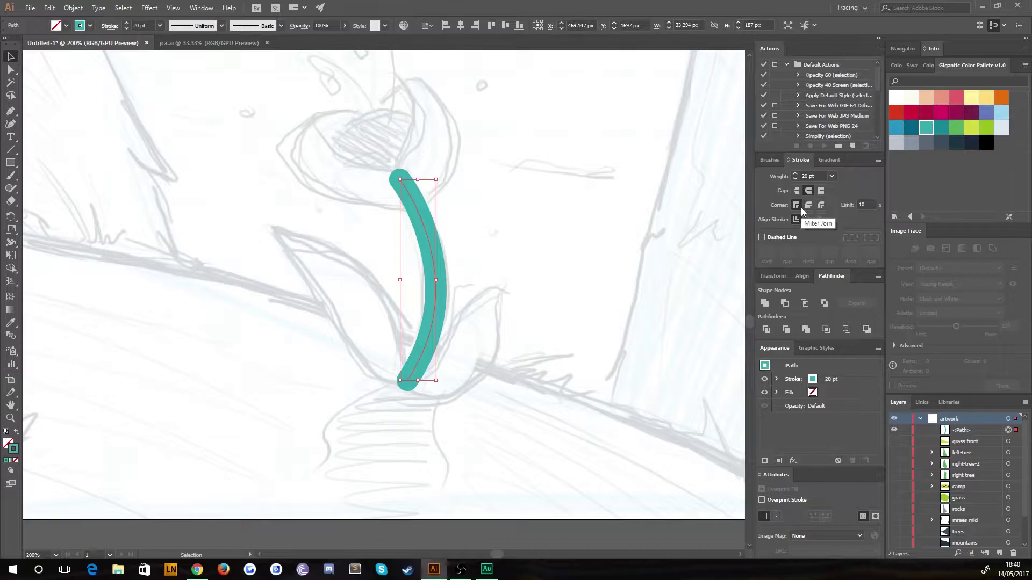
Try the round and bevel corner joins and a dashed line on the stem's stroke
click(808, 207)
click(821, 205)
click(798, 206)
click(762, 237)
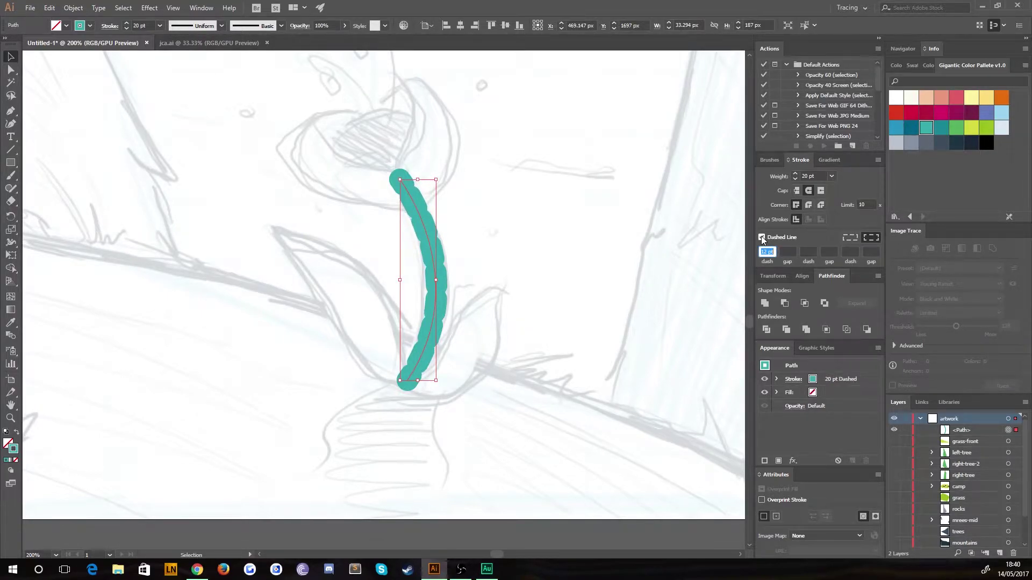
click(763, 237)
click(330, 224)
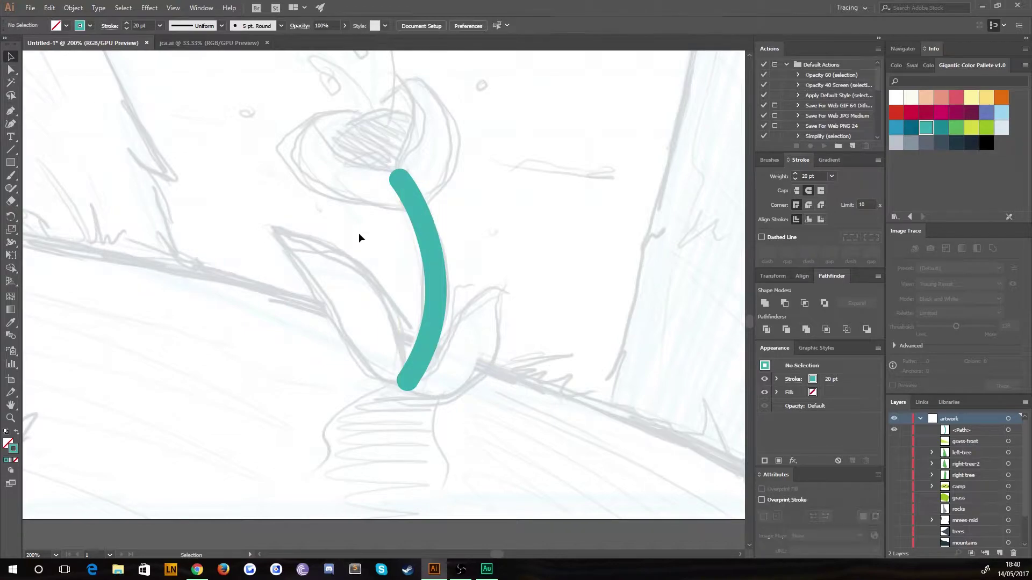
Group the stem path under the name flower and enter the group's isolation mode
scroll(344, 261, up, 1)
click(419, 263)
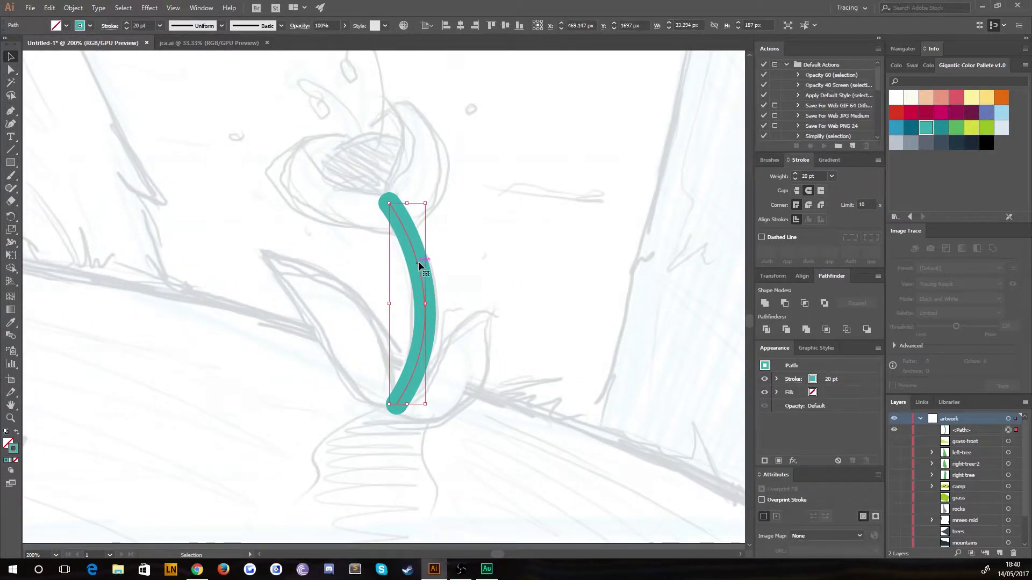
right_click(419, 263)
click(446, 339)
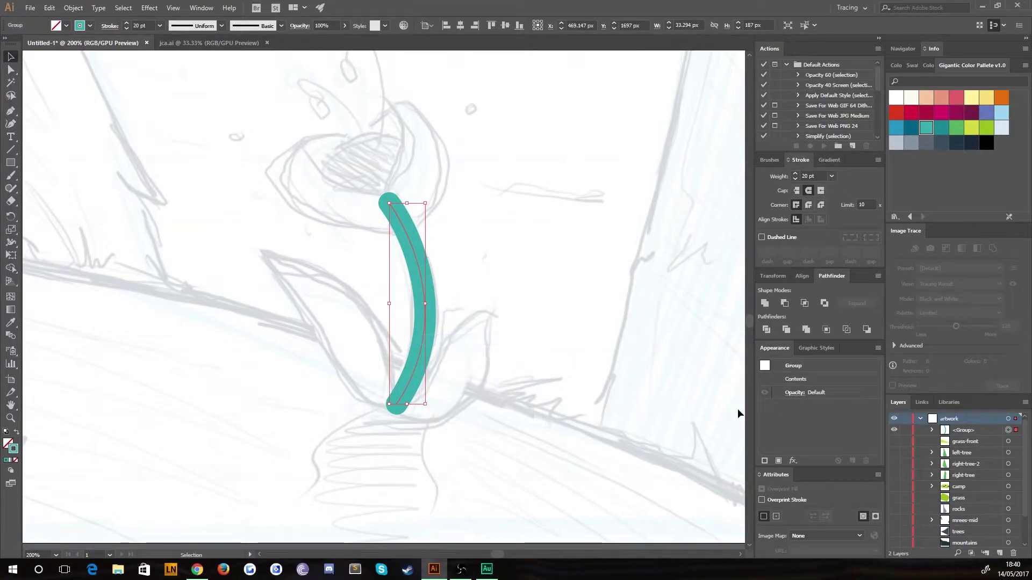
double_click(962, 430)
text(flower)
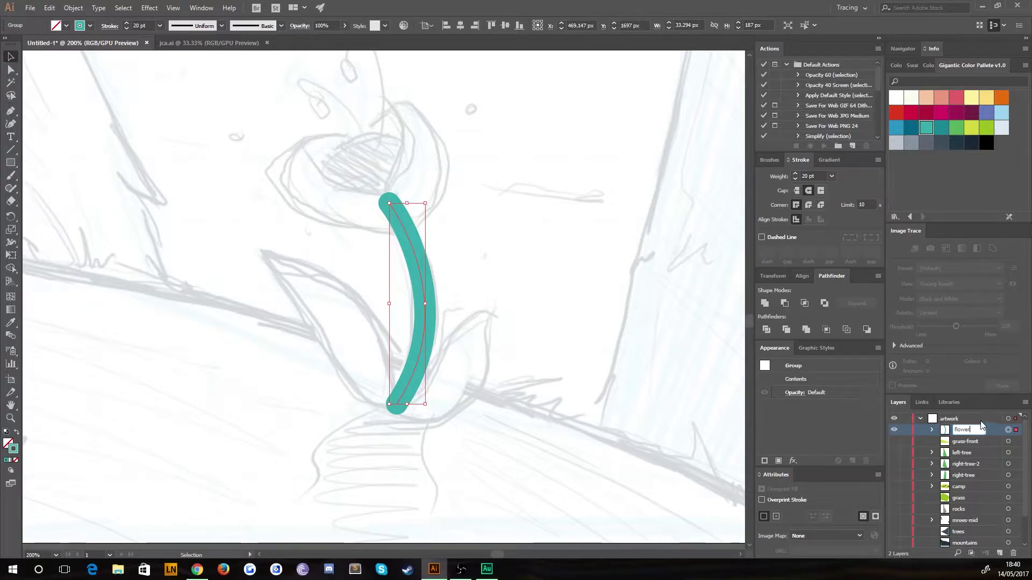
key(Return)
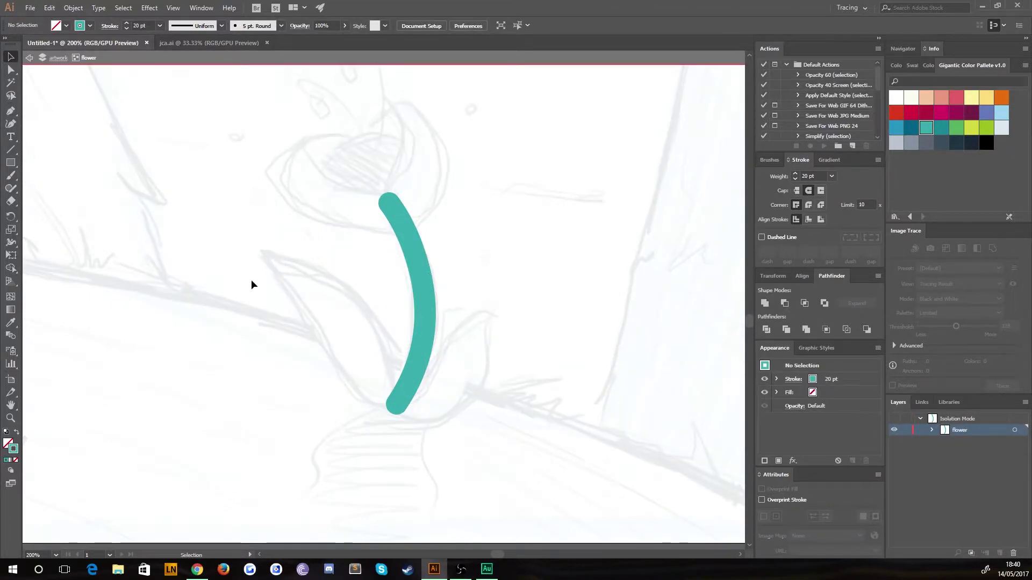
drag(269, 269, 283, 284)
key(p)
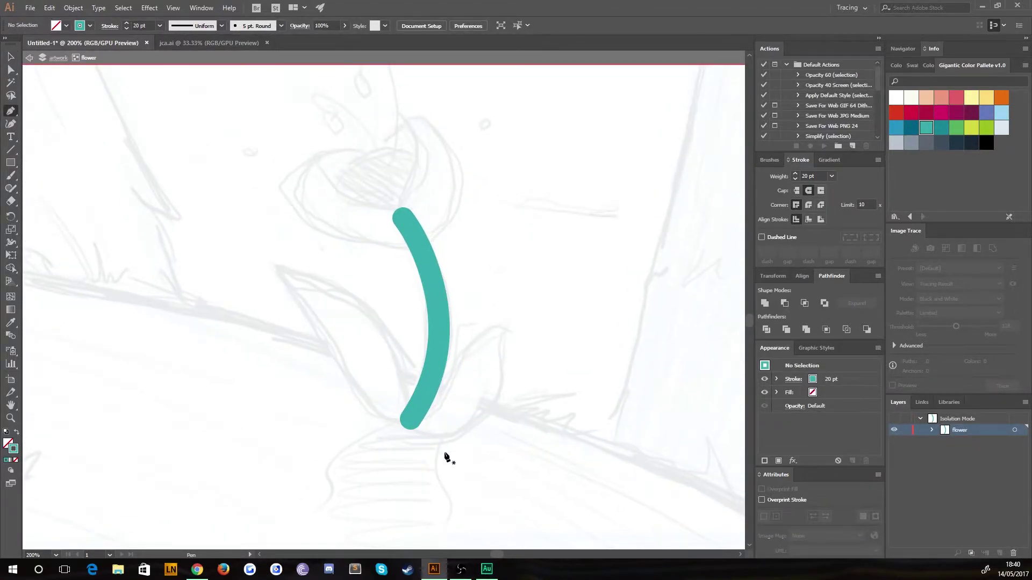
drag(411, 420, 369, 291)
key(ctrl+z)
click(13, 57)
click(77, 127)
Try to start a leaf path at the stem's lower end with a light blue fill and no stroke
click(12, 111)
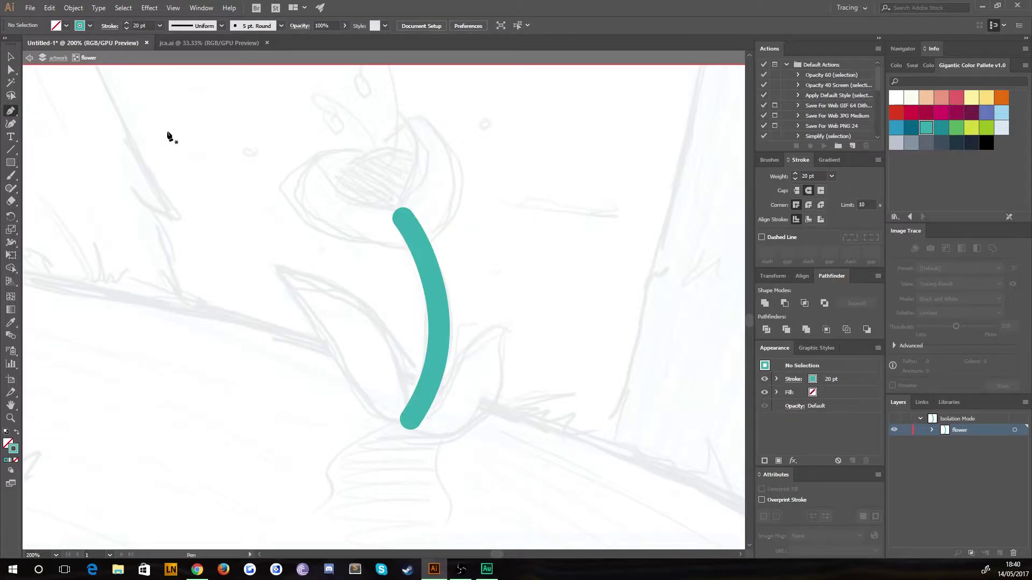
click(16, 460)
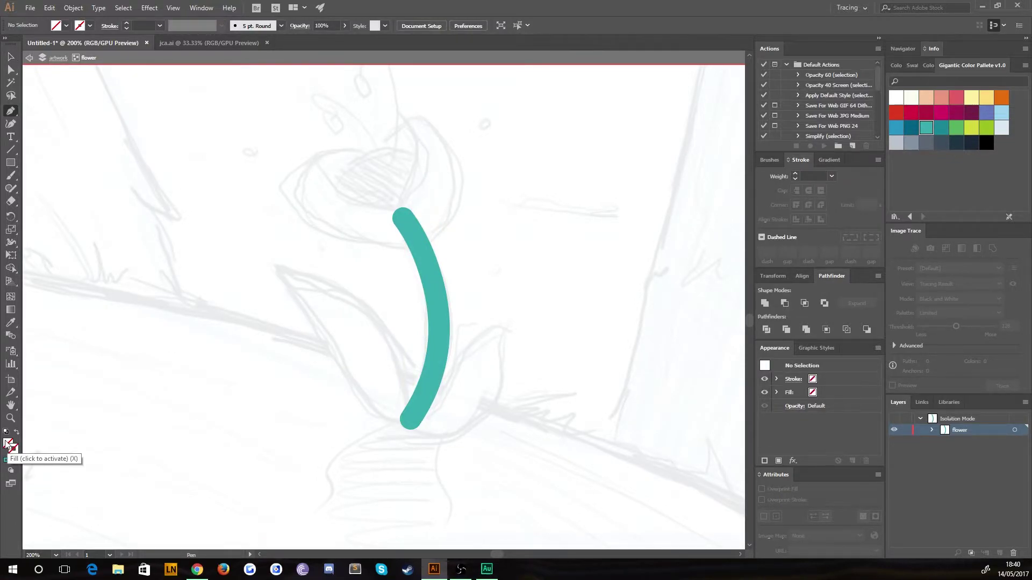
click(987, 64)
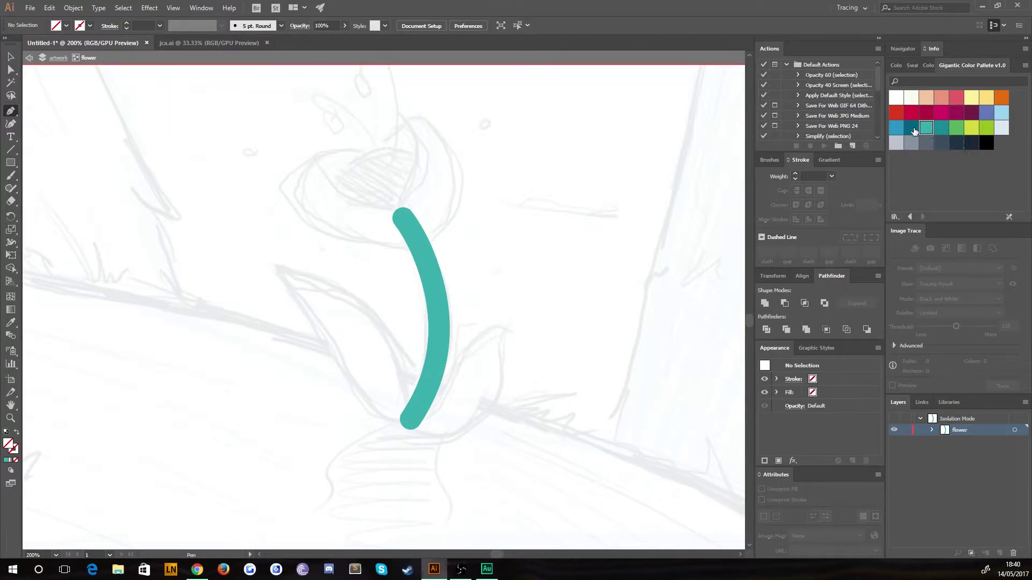
click(1000, 115)
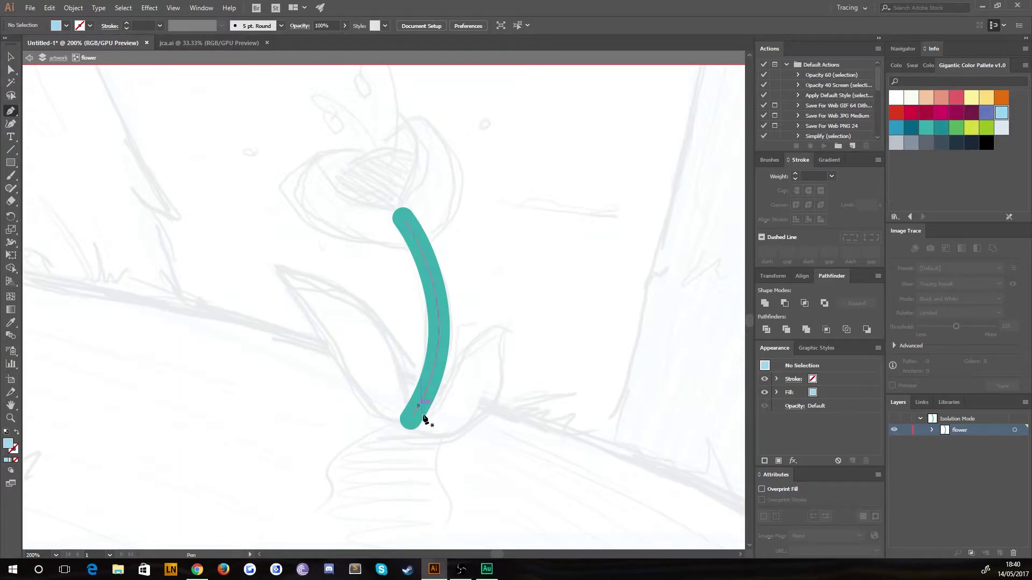
drag(413, 423, 343, 519)
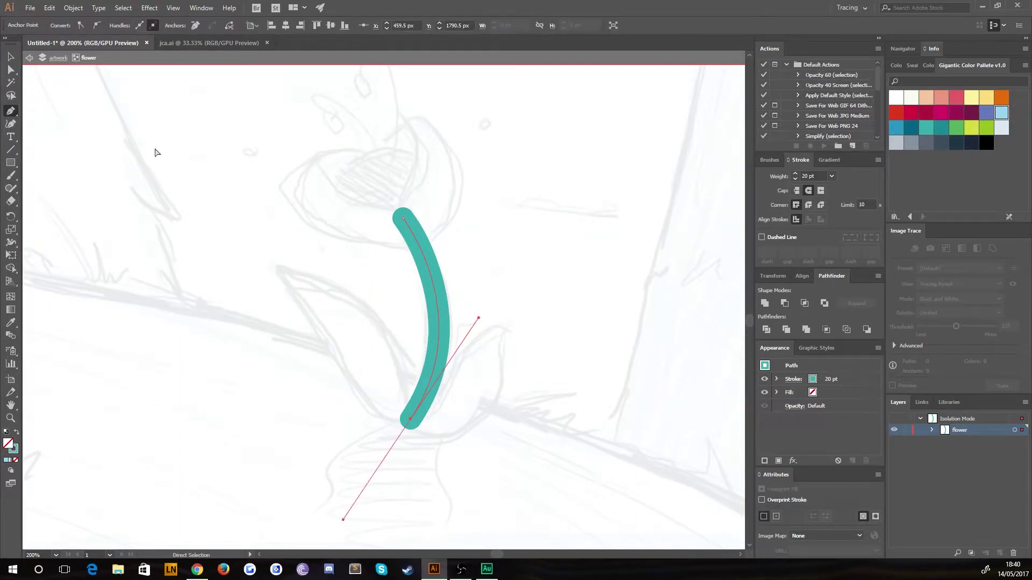
click(11, 57)
click(25, 453)
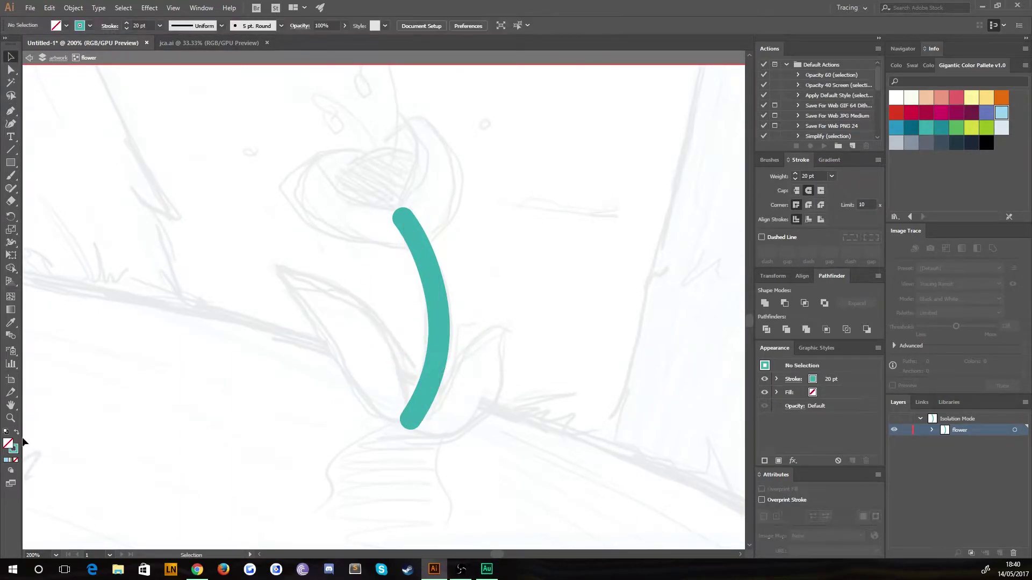
Set the stroke to None and the fill to the light blue Gigantic 16 swatch
click(15, 461)
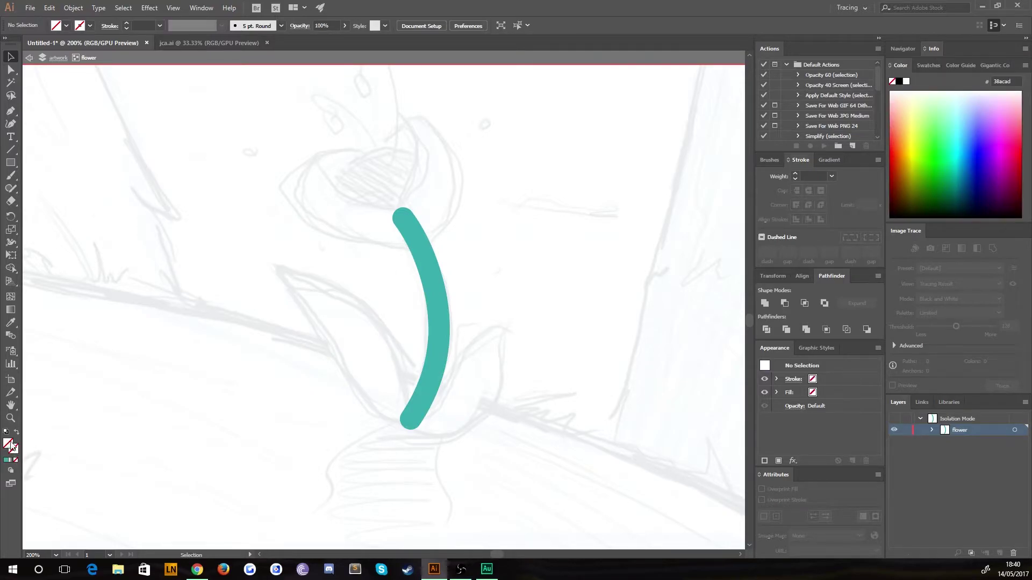
click(957, 65)
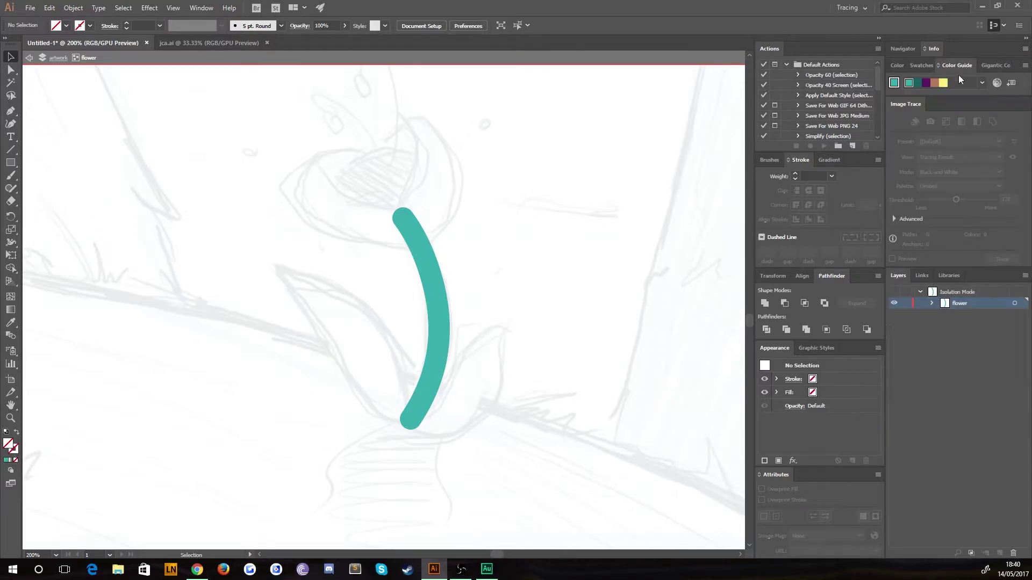
click(991, 66)
click(1002, 113)
Trace the large left leaf with the Pen tool as a closed curved shape from its tip to the stem base and back
click(9, 113)
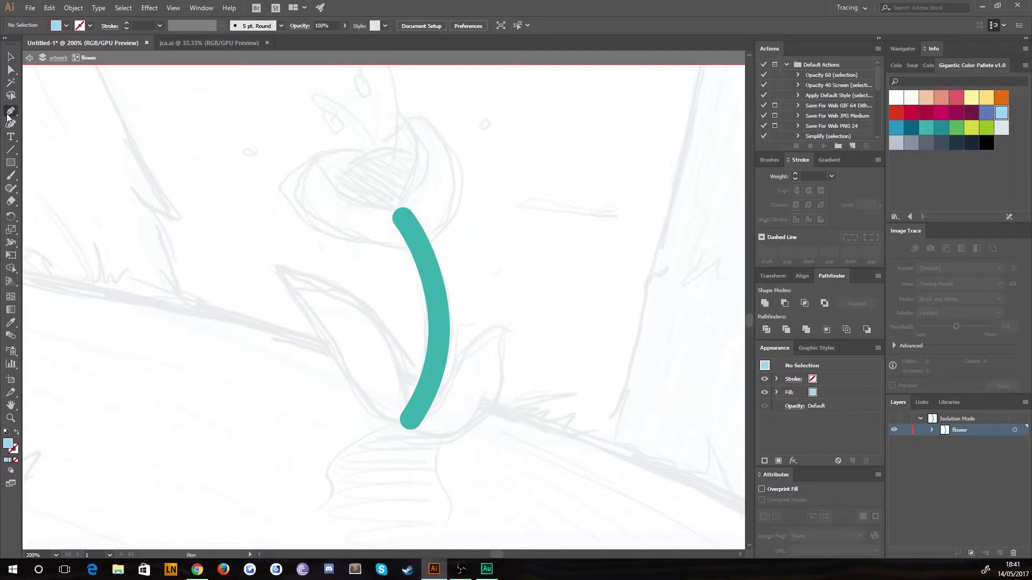
click(274, 266)
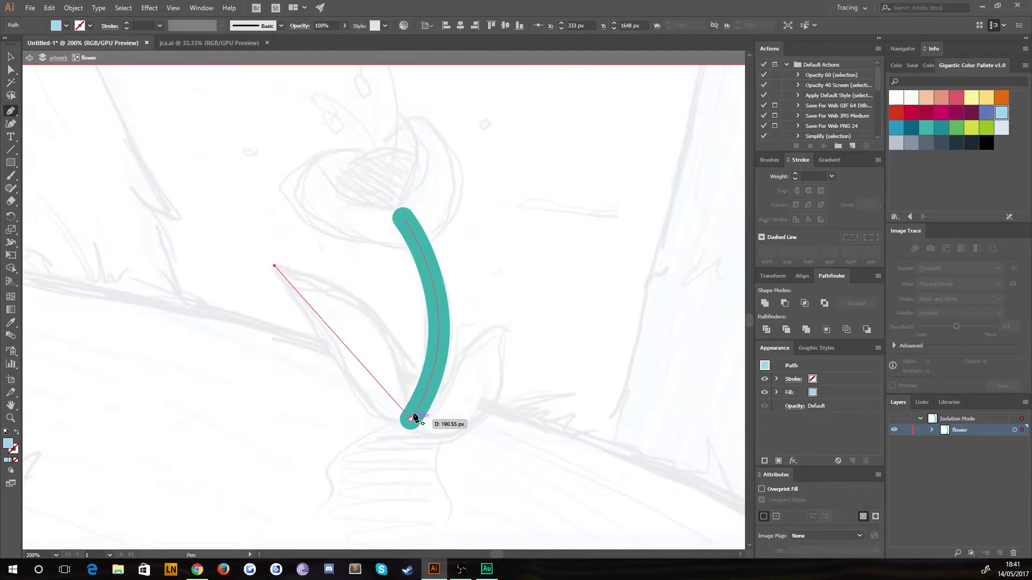
drag(414, 412, 403, 370)
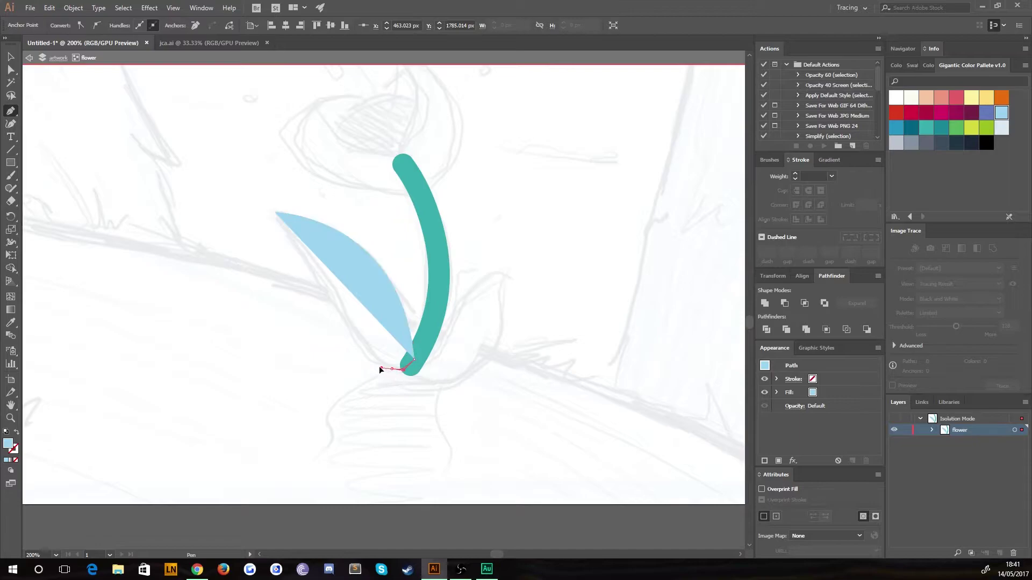
drag(374, 366, 312, 275)
drag(287, 215, 237, 191)
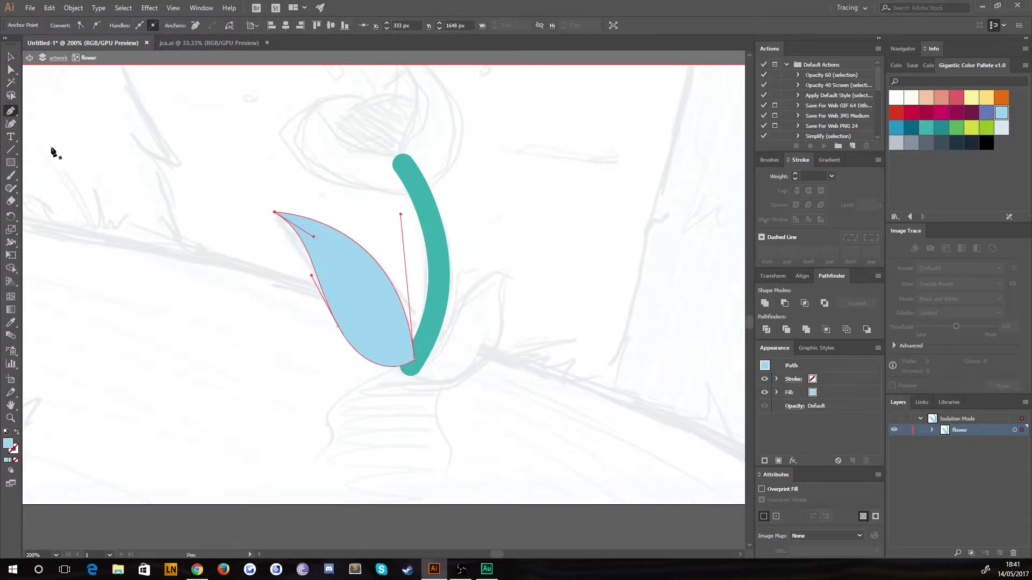
click(9, 57)
click(165, 161)
Start tracing the small right leaf with the Pen tool, curving its upper edge from the tip to the stem
key(space)
drag(257, 292, 190, 299)
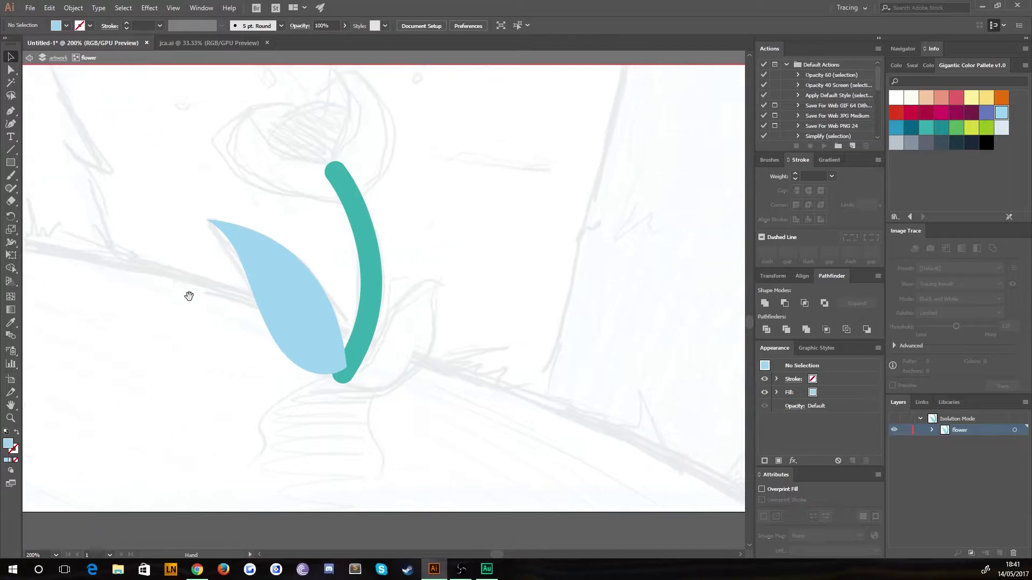
click(10, 110)
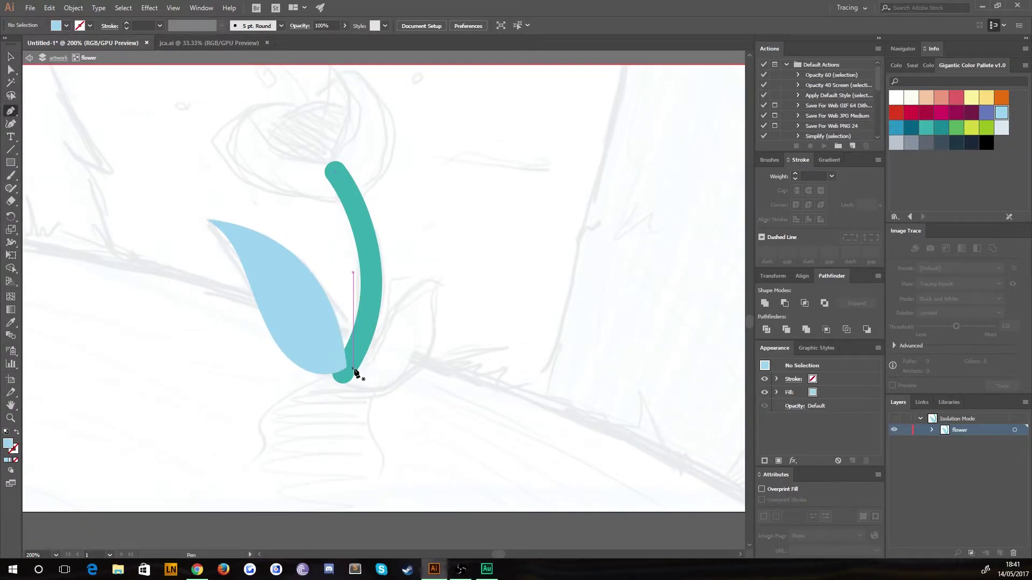
click(445, 283)
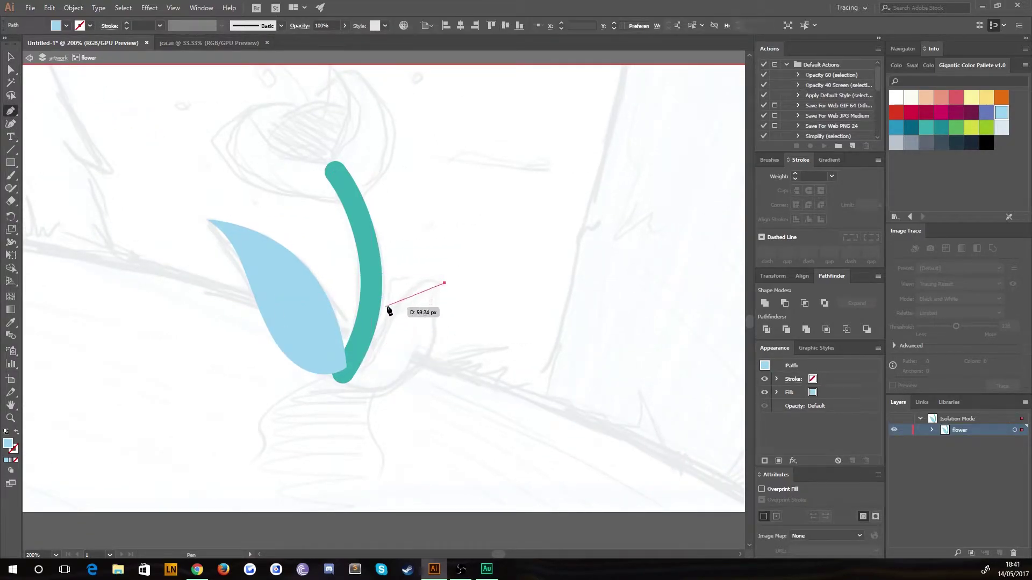
drag(381, 303, 354, 337)
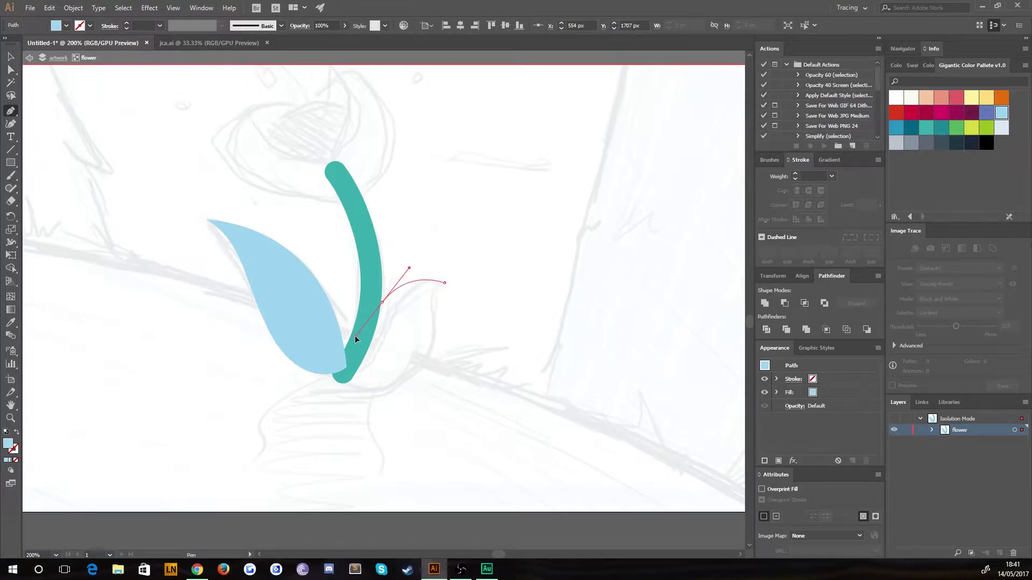
click(343, 374)
key(shift+x)
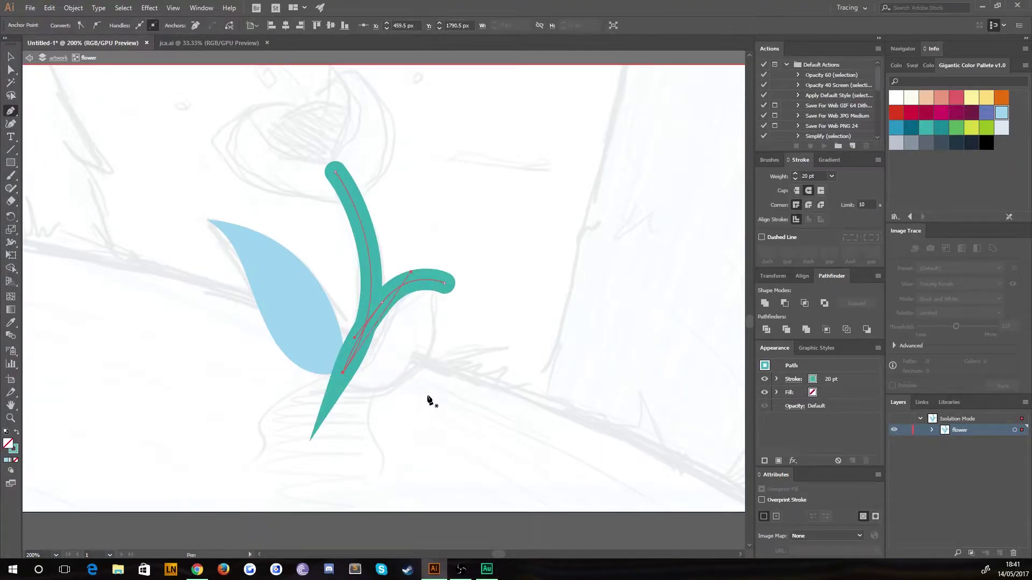
key(ctrl+z)
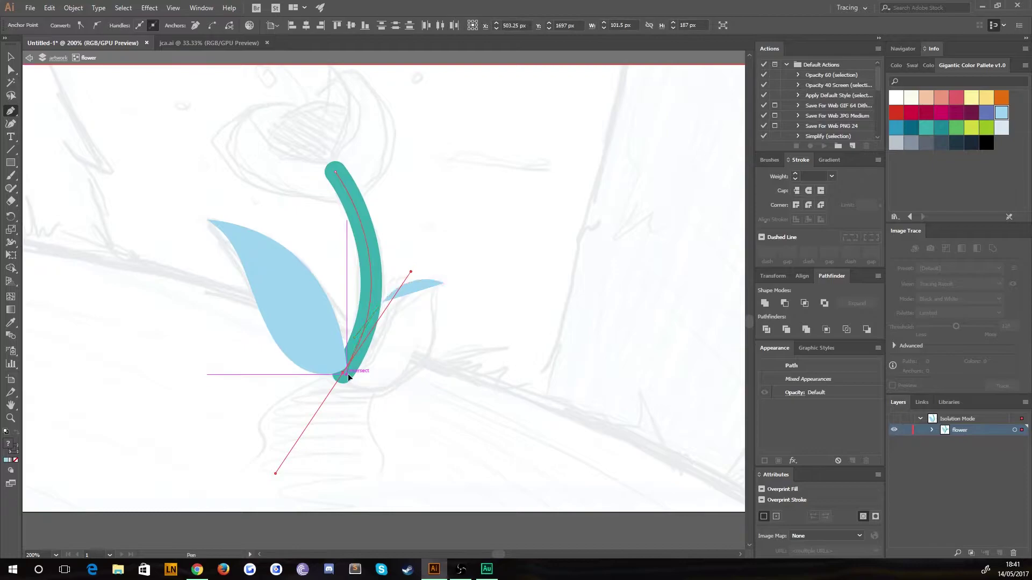
Continue the right leaf's outline through the stem base and around its lower edge, closing it at the tip
click(347, 374)
drag(405, 379, 445, 350)
drag(444, 283, 500, 255)
Reshape the right leaf with Direct Selection, moving its lower outer anchor inward and adjusting the curve handles for a slimmer outline
click(11, 71)
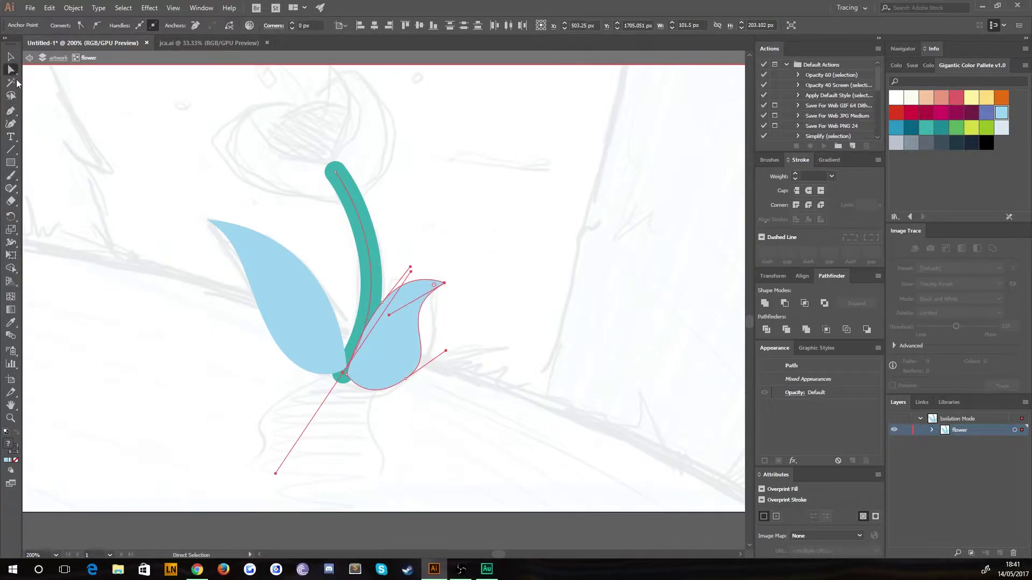
click(405, 379)
drag(368, 405, 376, 415)
drag(406, 379, 398, 363)
drag(426, 326, 423, 381)
click(449, 330)
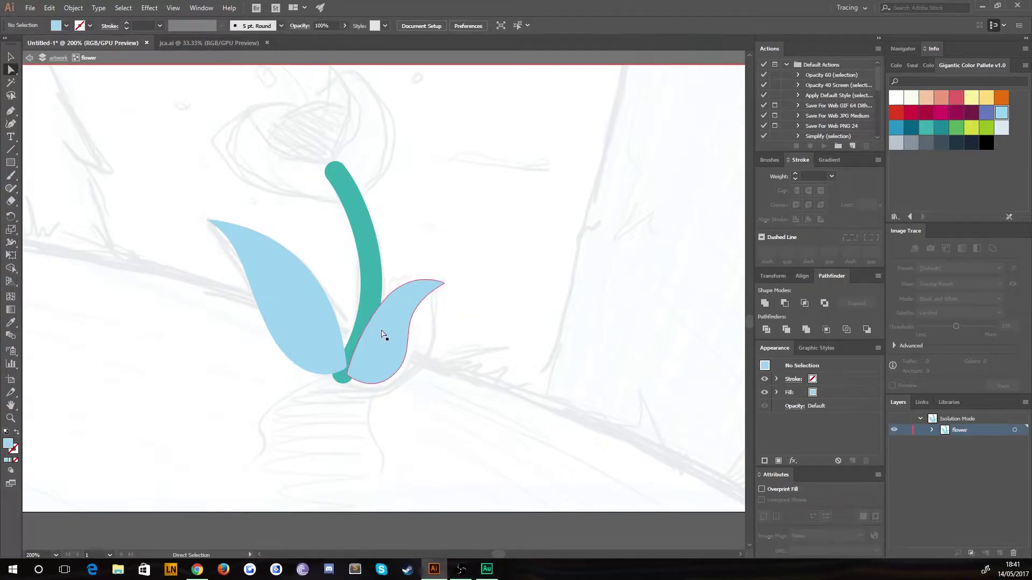
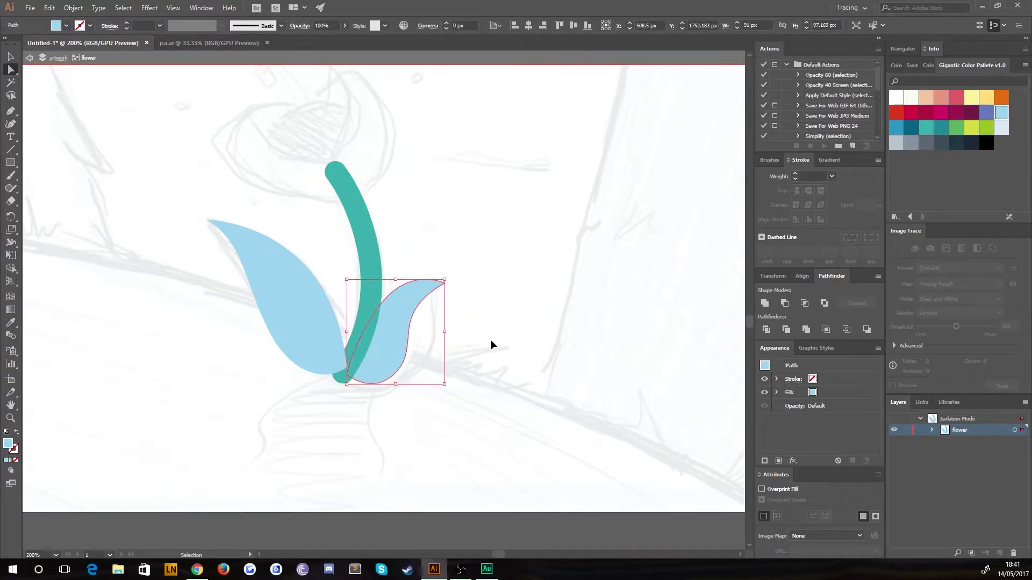
Start tracing a narrow inner highlight on the left leaf with the Pen tool, curving from the stem base toward the tip
drag(181, 273, 249, 345)
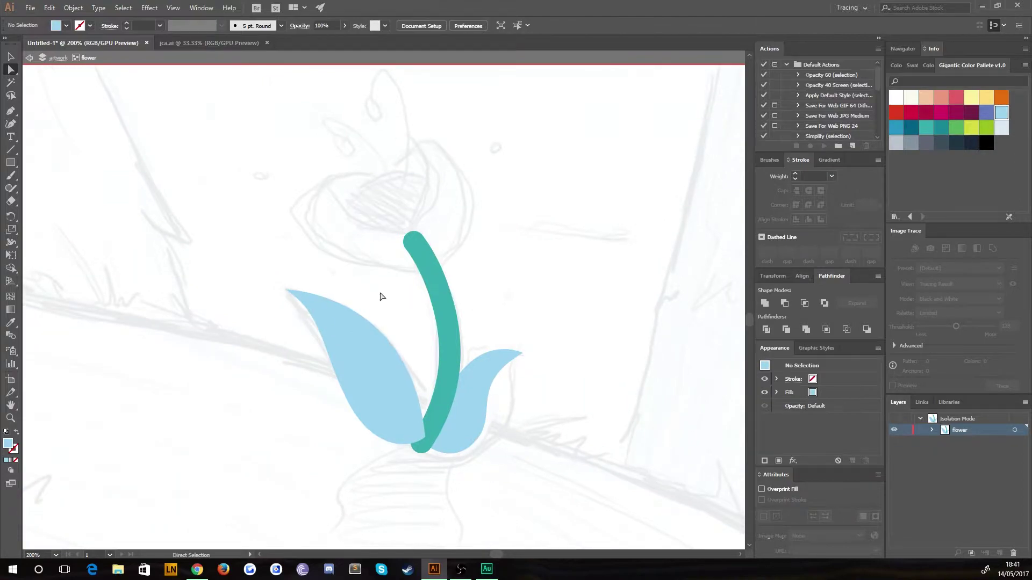
key(p)
click(425, 437)
click(403, 417)
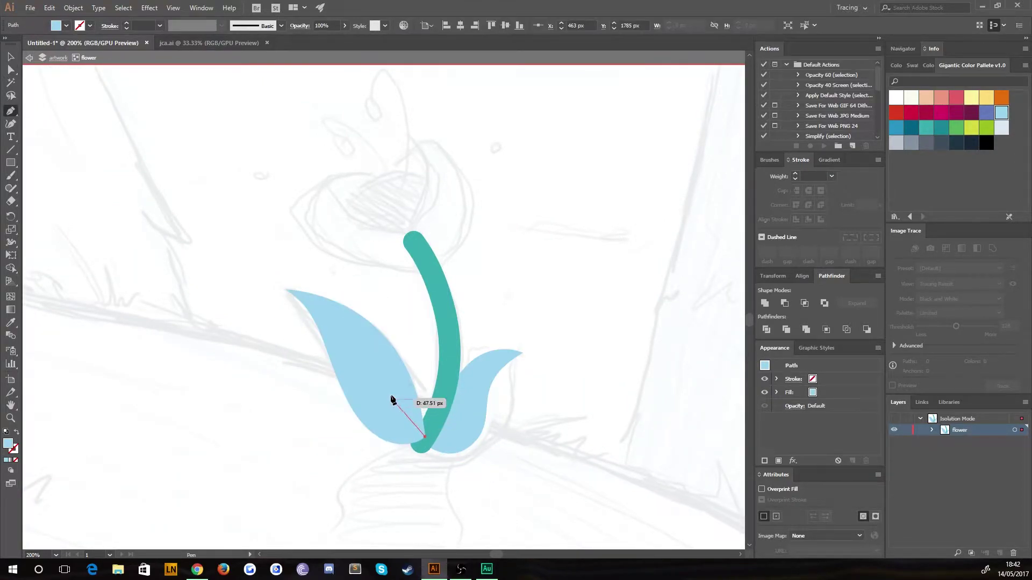
click(392, 398)
click(381, 374)
click(355, 329)
click(335, 318)
click(315, 305)
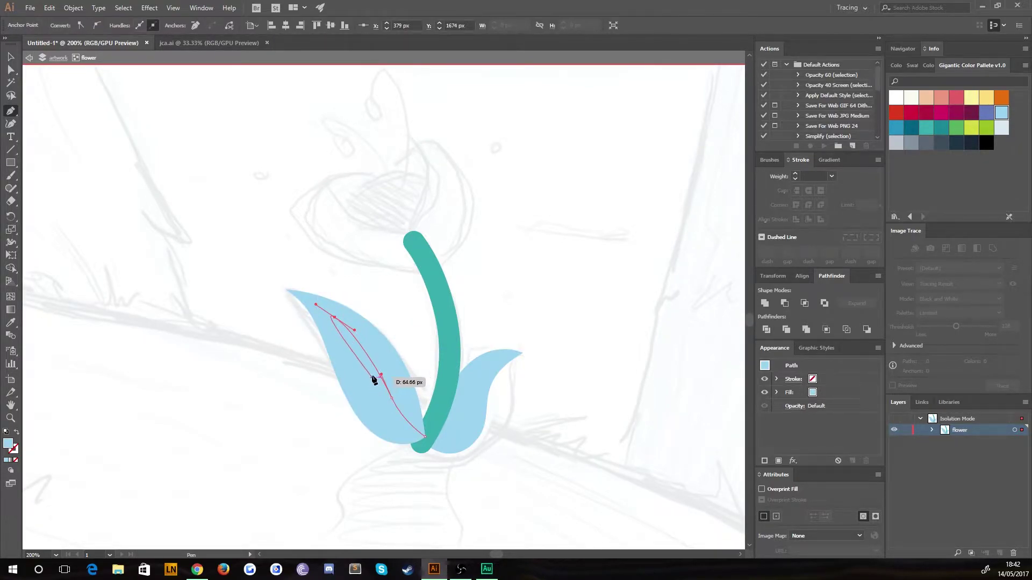
Replace the highlight's tip anchor with a new one and curve its lower edge back to the stem base, closing the shape
key(ctrl+z)
mouse_move(332, 313)
mouse_down()
mouse_move(313, 305)
mouse_move(342, 328)
mouse_up()
drag(373, 382, 379, 402)
drag(426, 437, 457, 440)
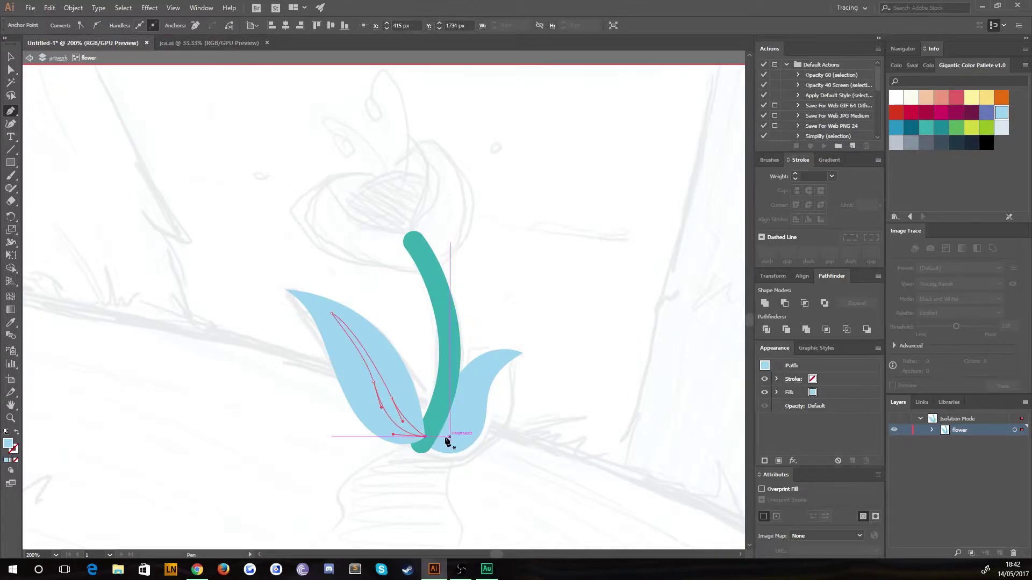
Fill the left leaf's highlight with the very pale blue-grey swatch
click(17, 60)
click(189, 297)
click(373, 380)
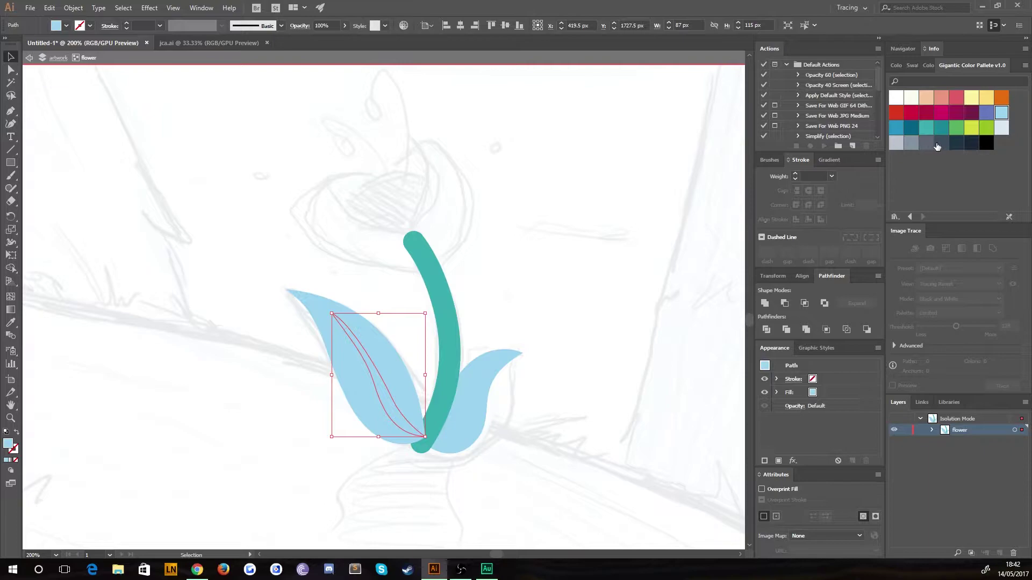
click(1004, 129)
click(248, 401)
Trace a matching narrow highlight inside the right leaf with the Pen tool, from the stem base to near the tip and back
drag(301, 474, 203, 393)
click(10, 111)
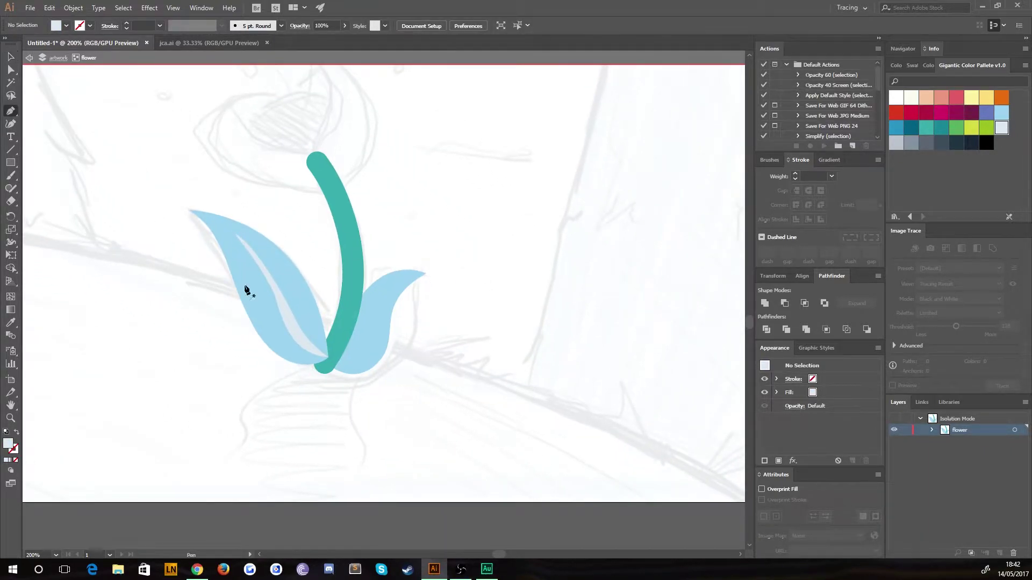
click(337, 359)
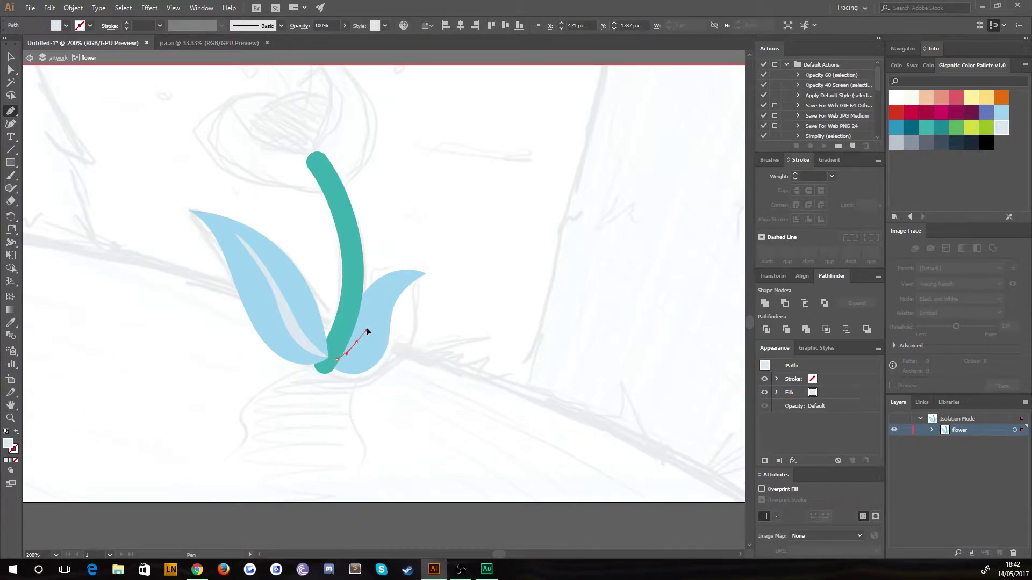
drag(394, 283, 430, 272)
key(ctrl+z)
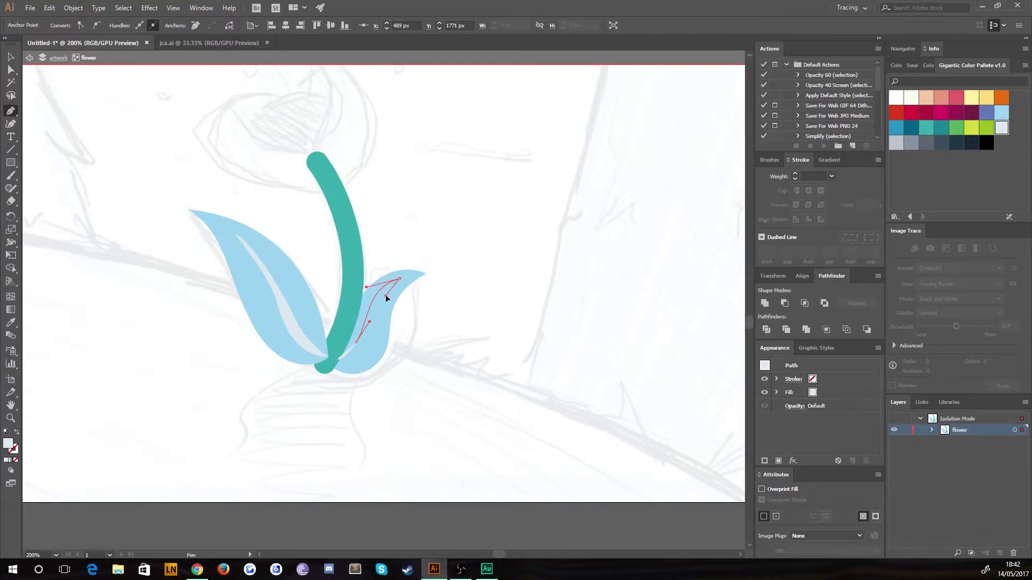
drag(378, 318, 321, 360)
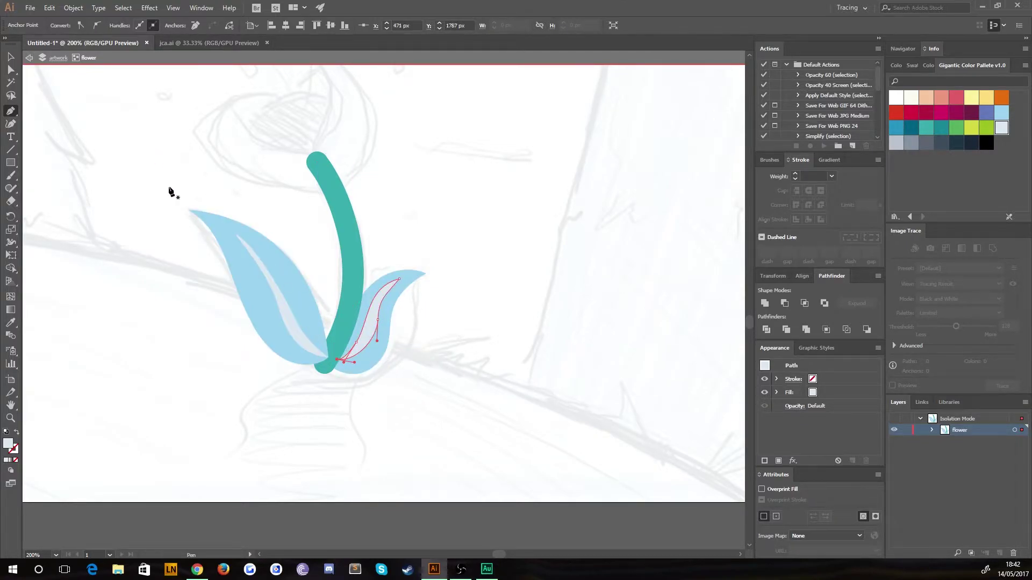
click(11, 57)
click(115, 172)
Group each leaf with its own highlight and arrange the right leaf group behind the stem
drag(163, 171, 263, 271)
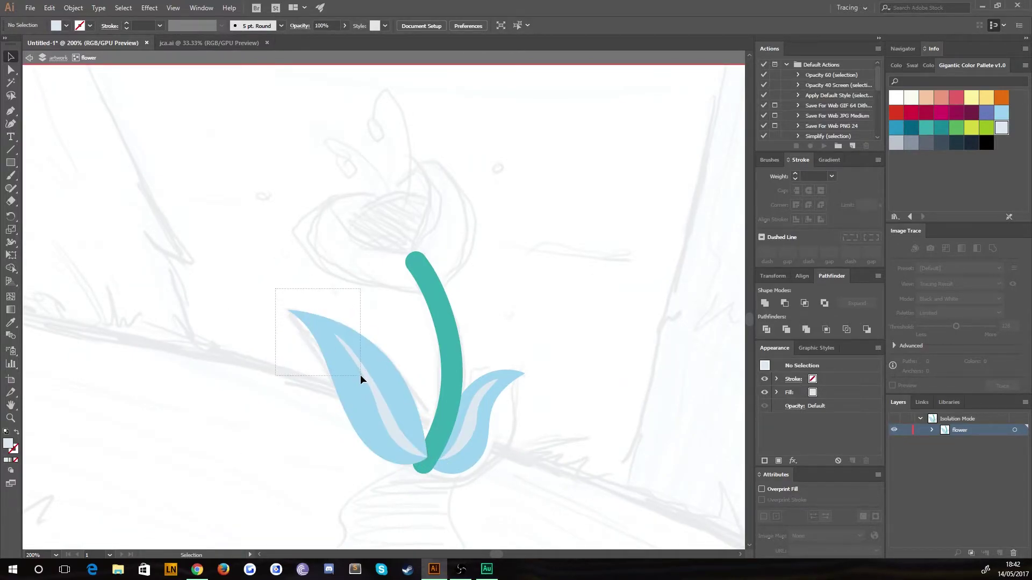
drag(360, 375, 365, 379)
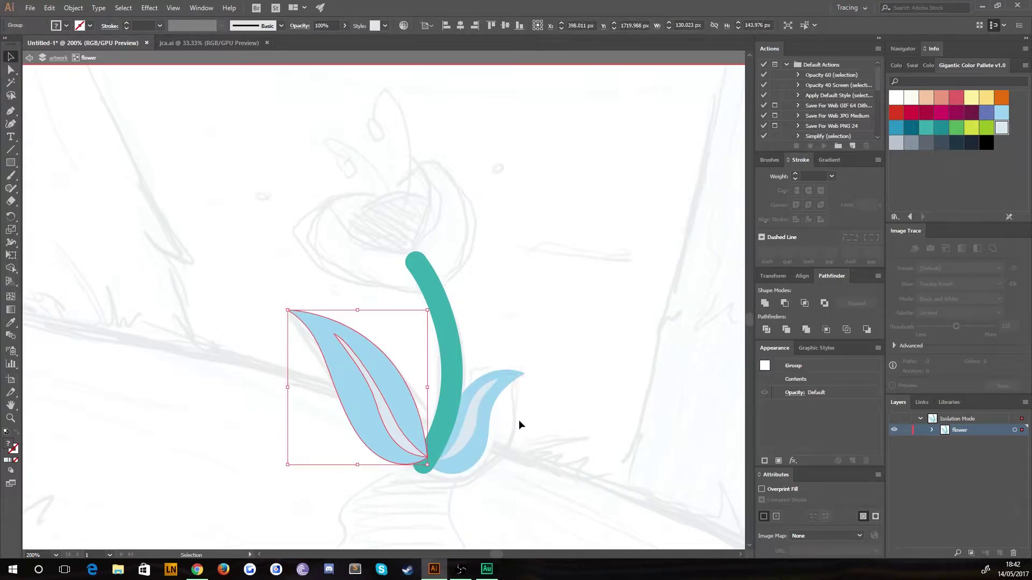
drag(546, 355, 480, 420)
key(ctrl+shift+])
click(569, 444)
click(473, 469)
key(a)
key(v)
drag(387, 410, 271, 374)
drag(301, 425, 392, 455)
click(343, 271)
Draw a circle about 94 px in diameter over the sketched flower head and fill it with pale yellow
drag(371, 221, 411, 271)
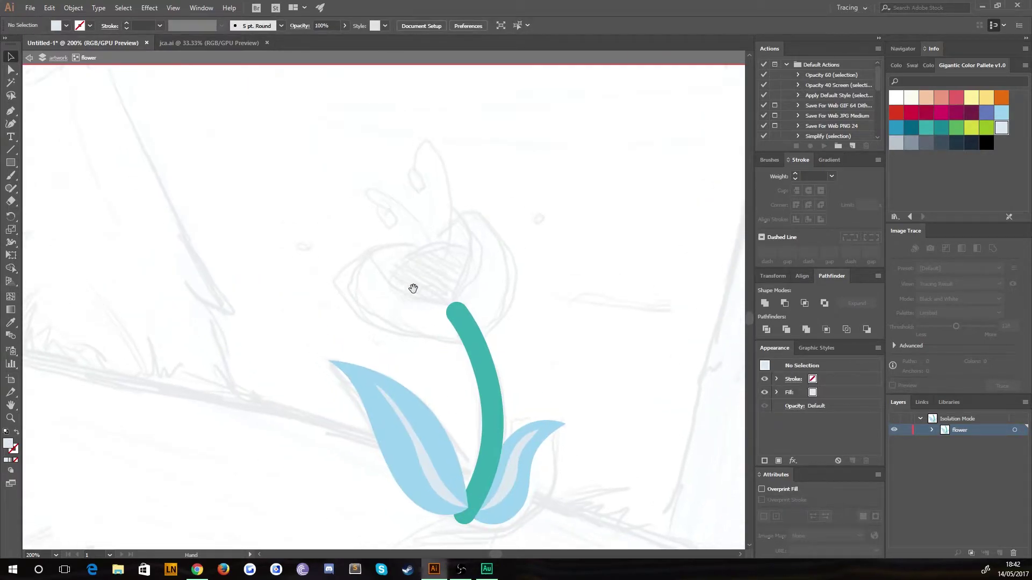
drag(12, 163, 54, 189)
drag(447, 298, 400, 246)
click(11, 56)
click(213, 177)
click(490, 281)
click(977, 97)
click(350, 260)
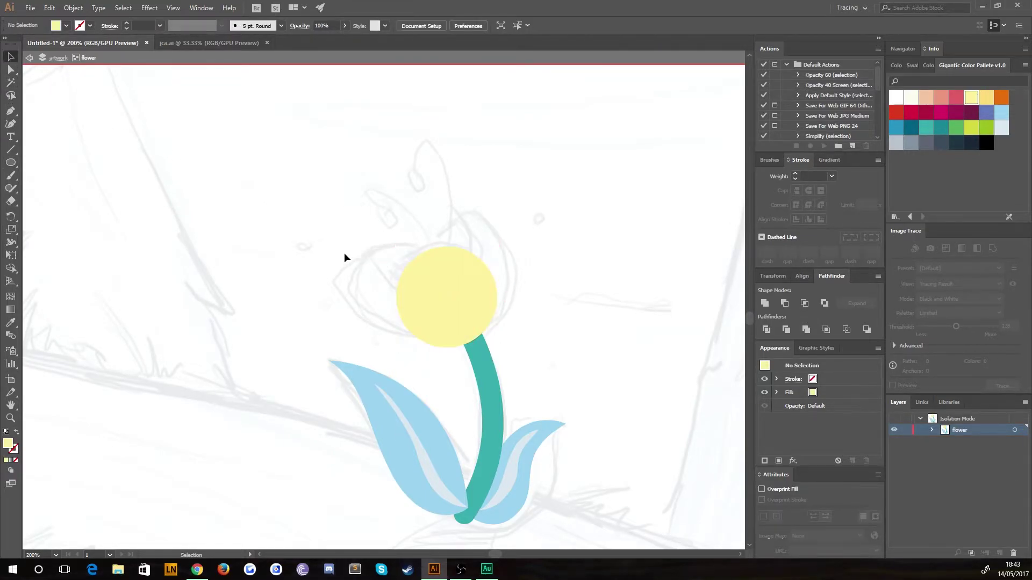
Change the flower head circle's fill to the deeper yellow swatch
drag(279, 223, 250, 251)
click(428, 312)
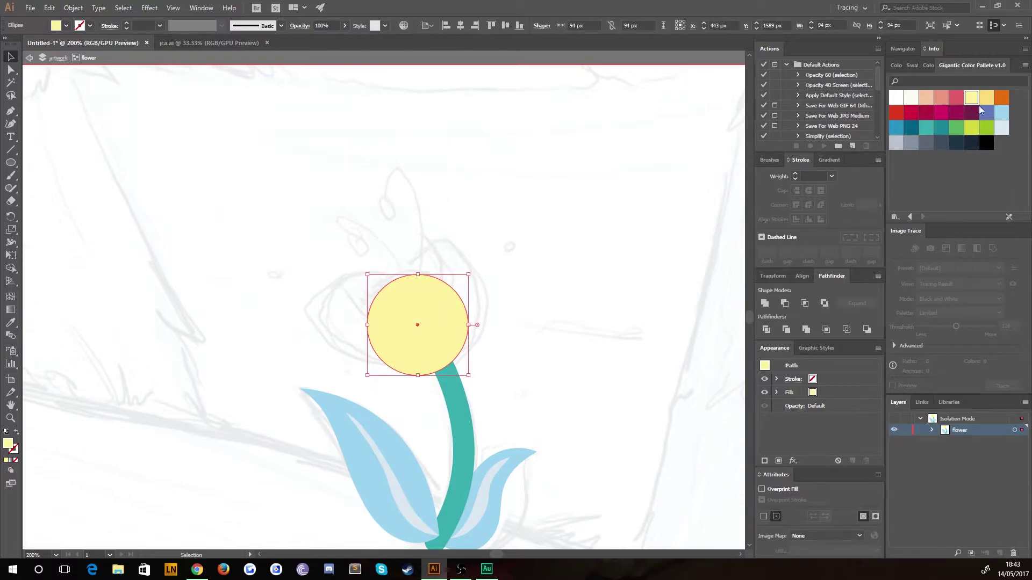
click(987, 98)
click(237, 281)
drag(295, 350, 291, 330)
drag(390, 303, 386, 301)
click(150, 202)
Rotate the flower head circle so that its lower anchor lines up with the top of the stem
click(384, 286)
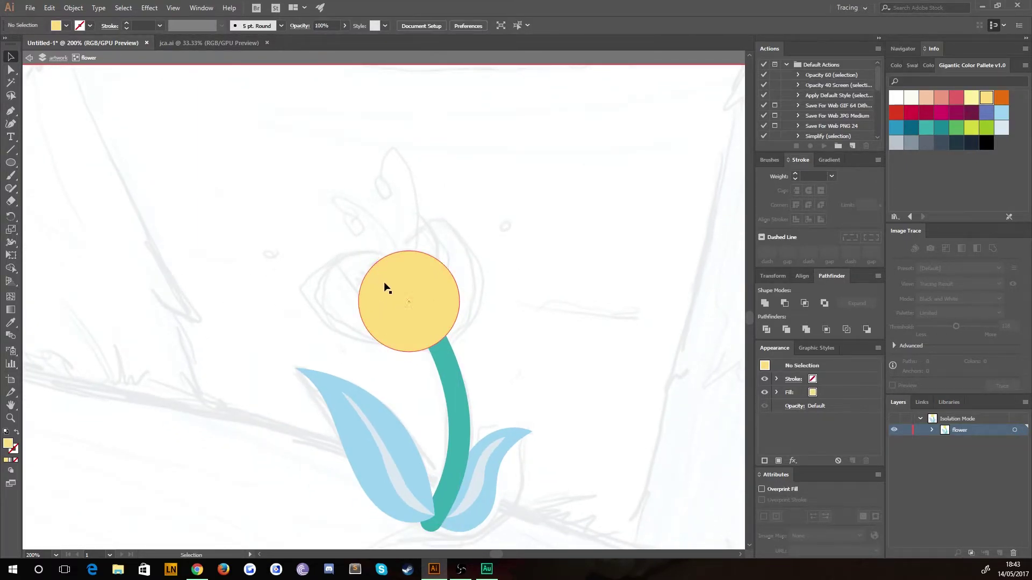
click(11, 70)
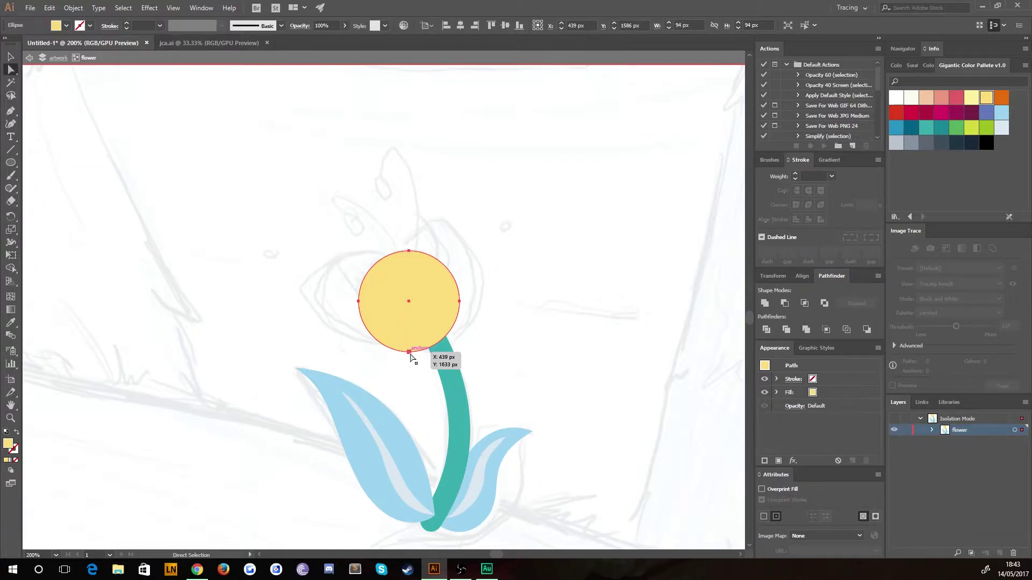
click(409, 351)
key(v)
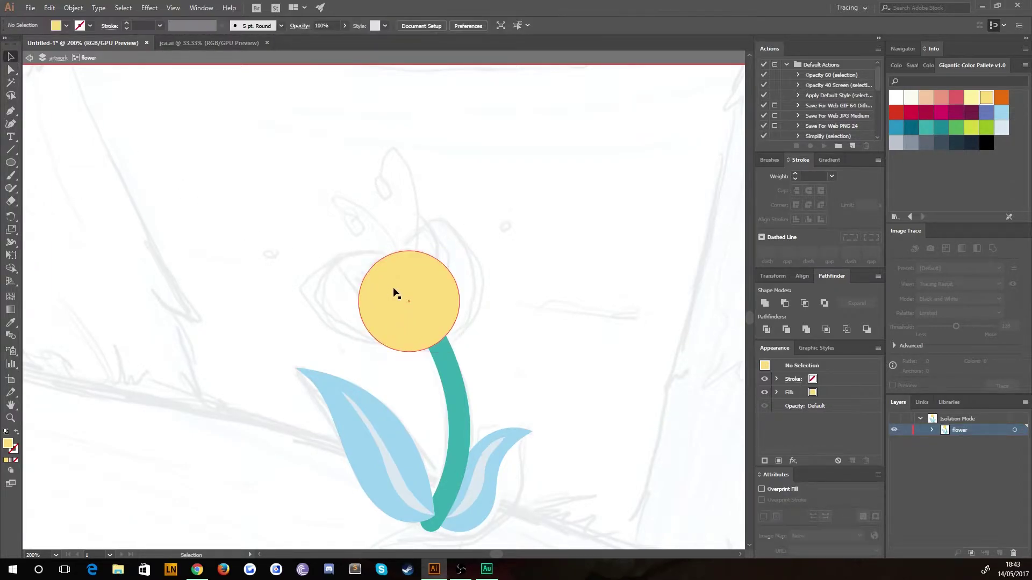
drag(354, 247, 330, 285)
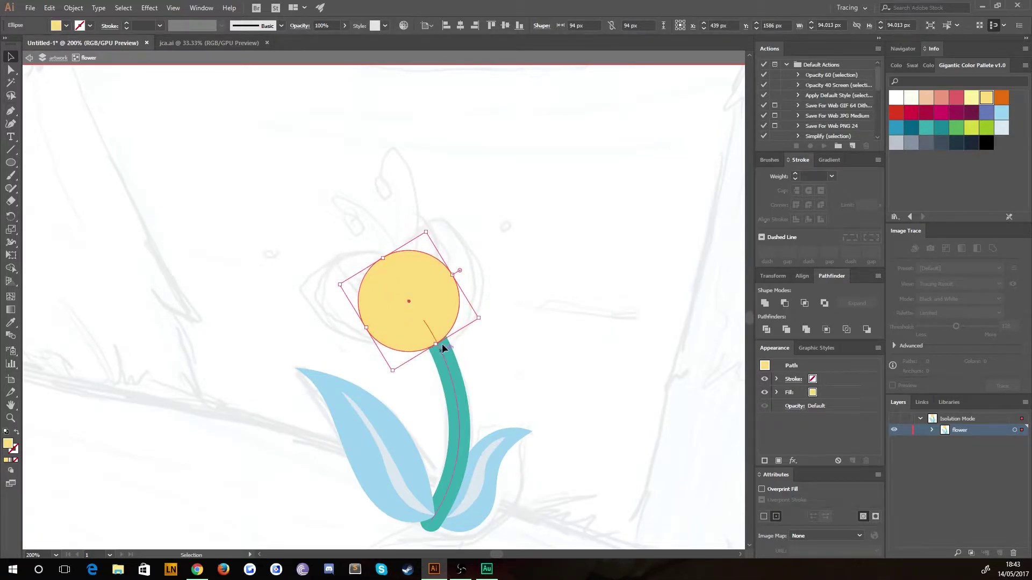
Reshape the circle with Direct Selection, adjusting its lower and side anchors into a slightly flattened, tilted flower head
click(11, 70)
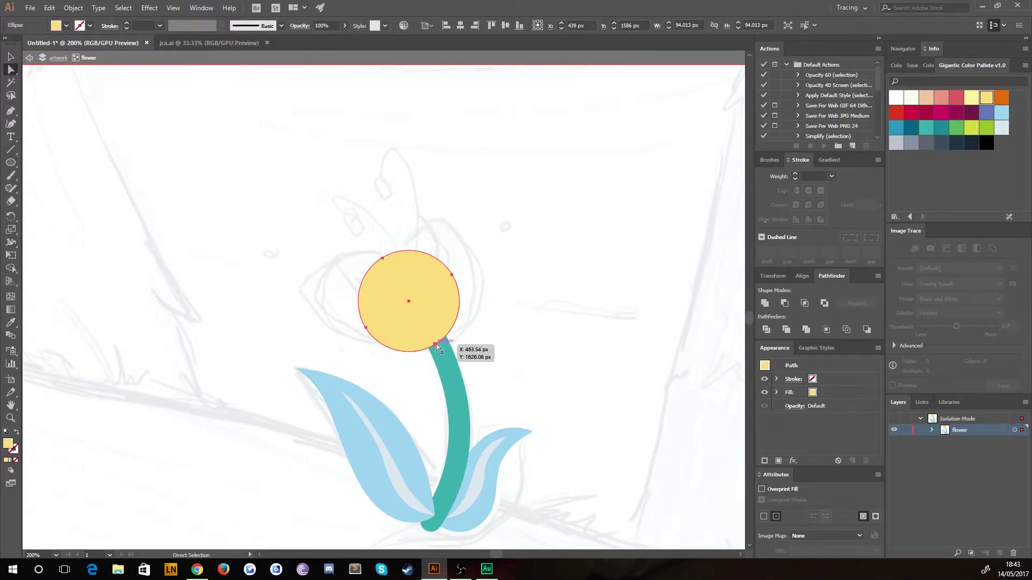
click(436, 346)
drag(435, 346, 364, 328)
drag(454, 276, 449, 271)
click(11, 56)
click(212, 224)
Trace the back petal with the Pen tool as a closed shape arching over the yellow flower head
drag(265, 272, 238, 294)
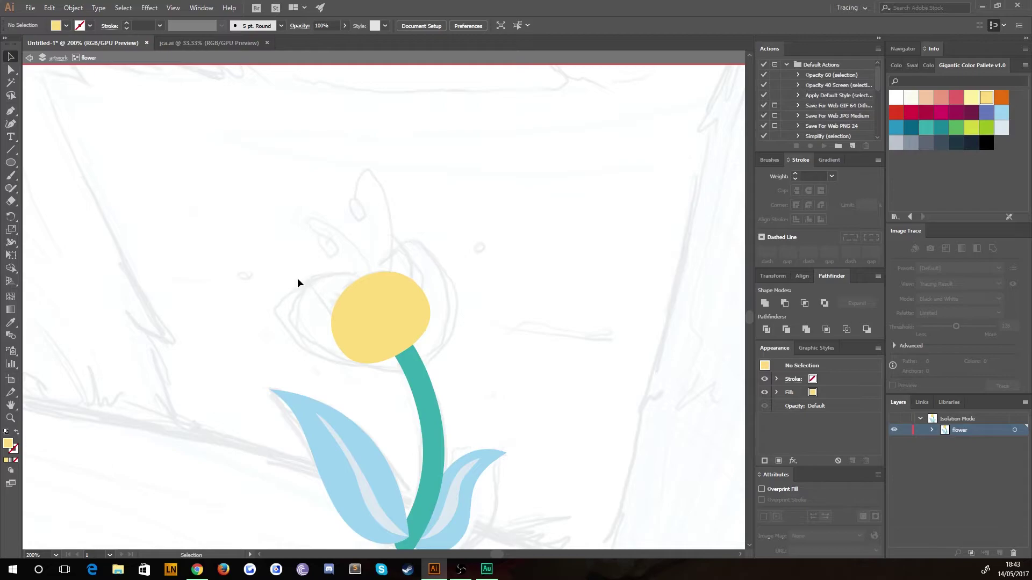
click(16, 110)
click(414, 321)
drag(366, 260, 280, 271)
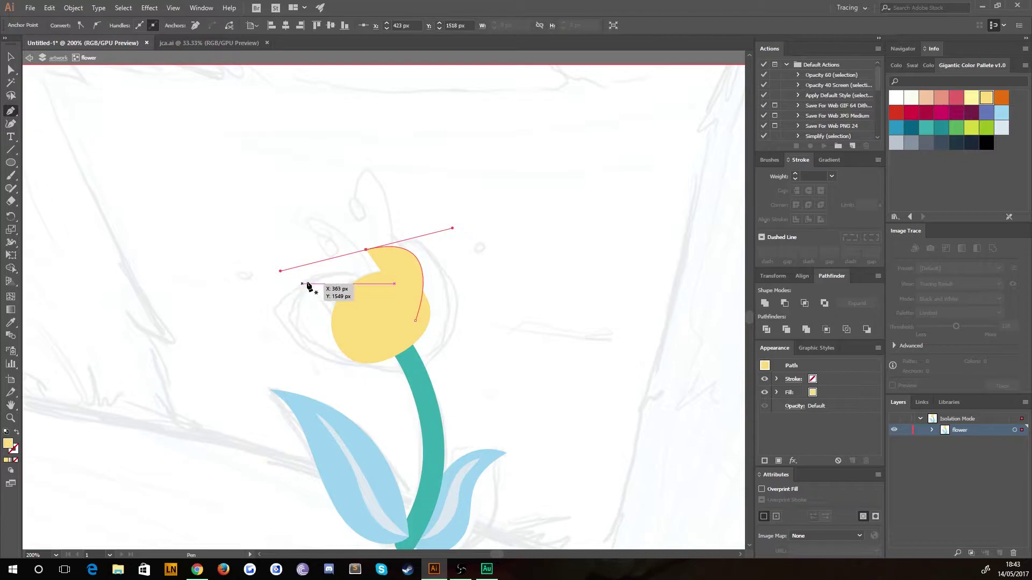
click(366, 250)
drag(358, 346, 481, 403)
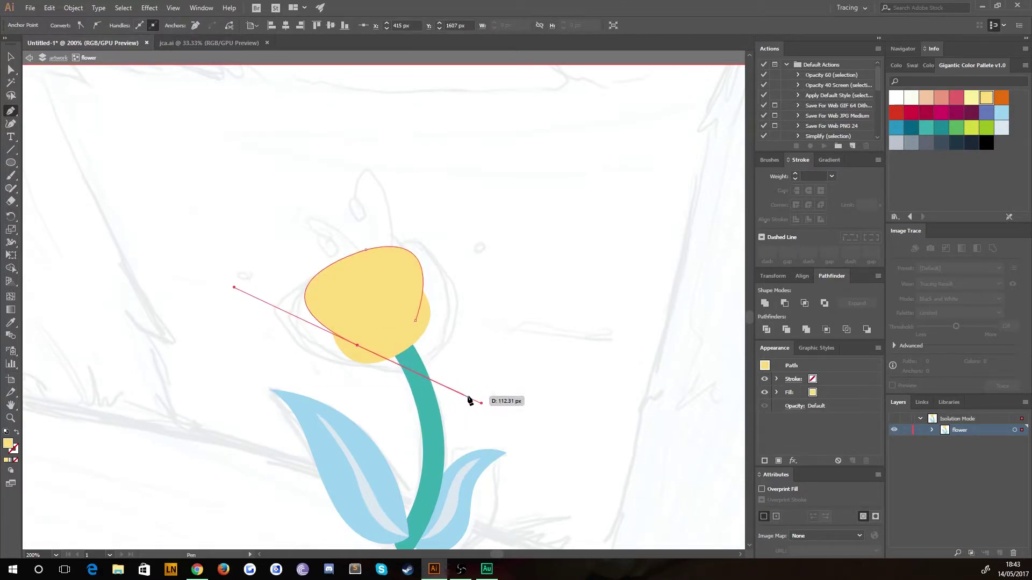
click(398, 329)
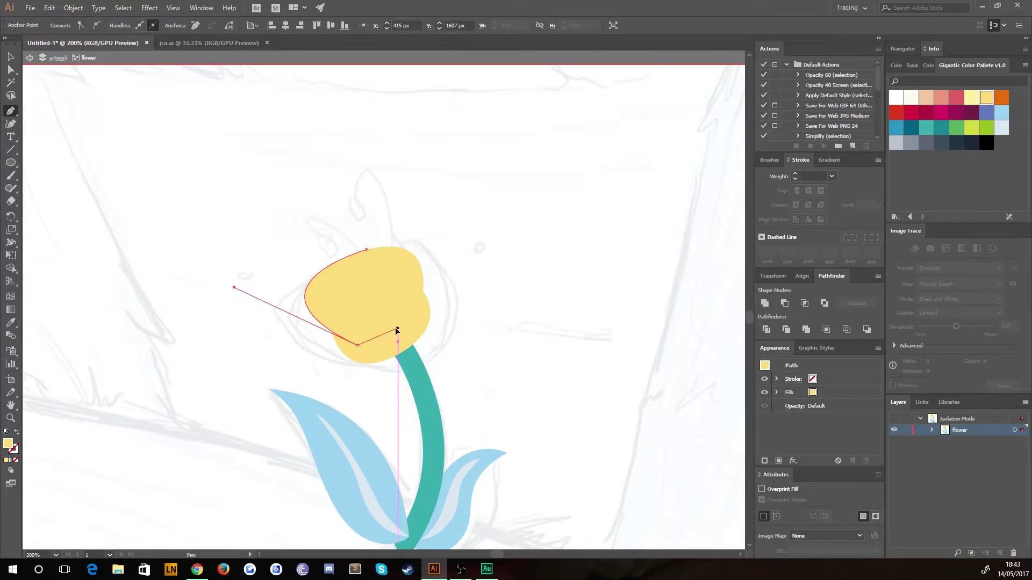
click(415, 321)
click(11, 58)
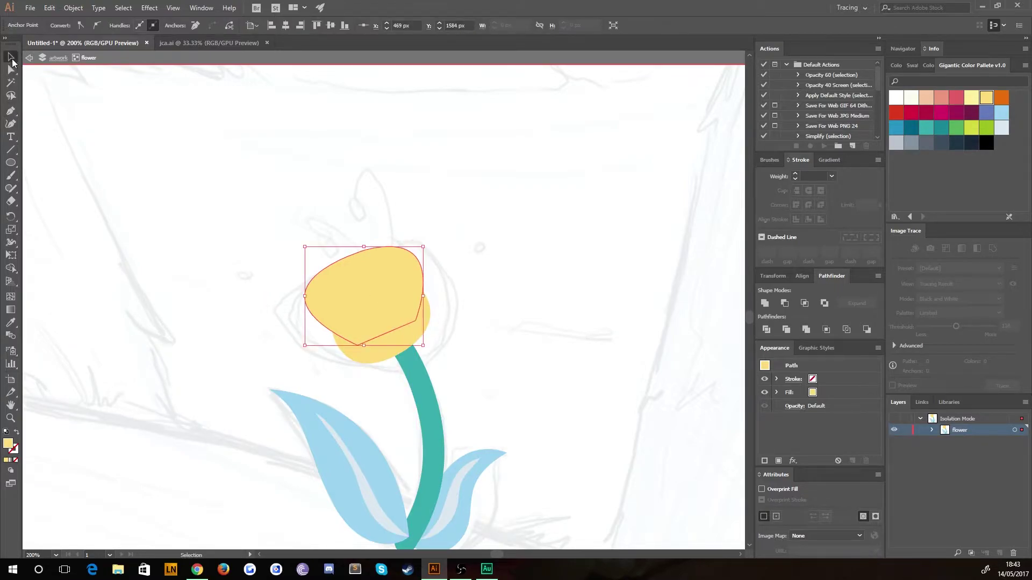
Fill the new petal with the dark teal swatch and send it behind the yellow flower head
click(143, 207)
click(326, 276)
click(957, 117)
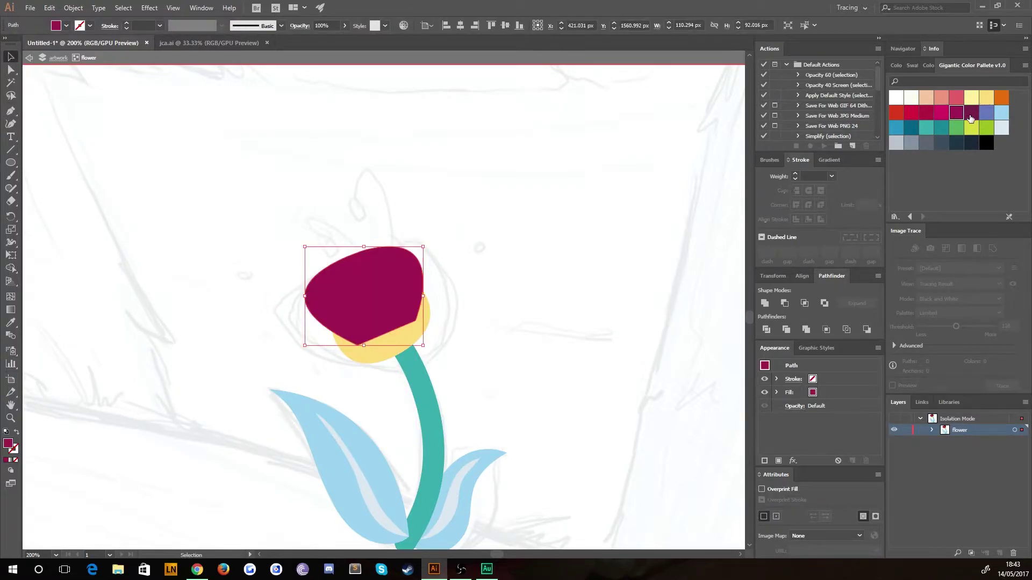
click(927, 117)
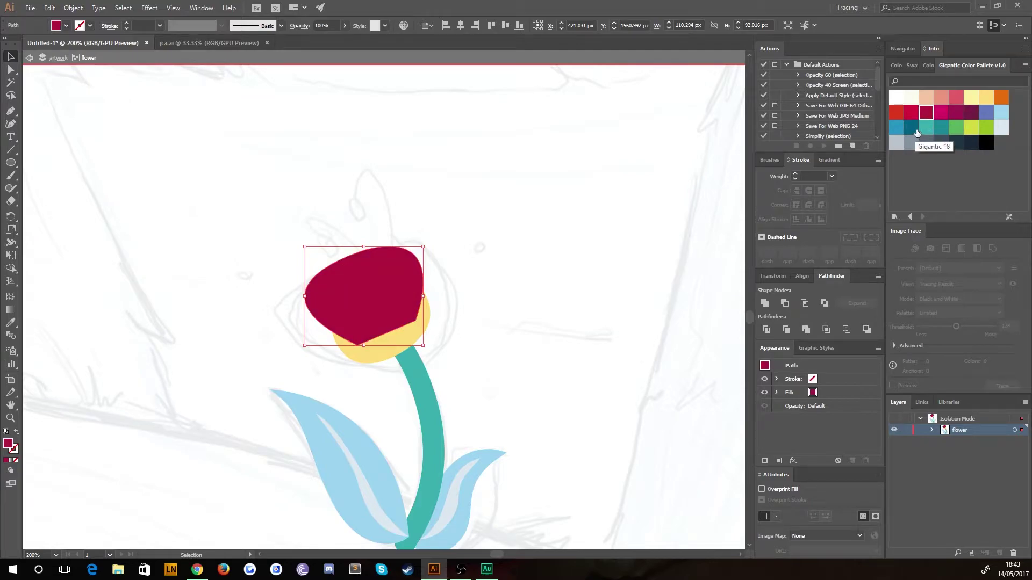
click(912, 130)
click(986, 128)
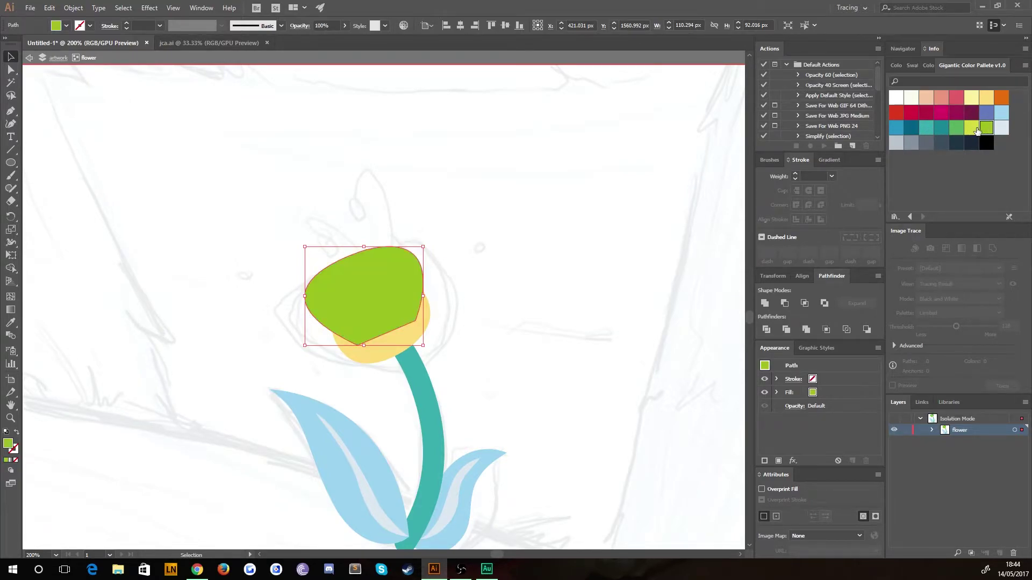
click(912, 128)
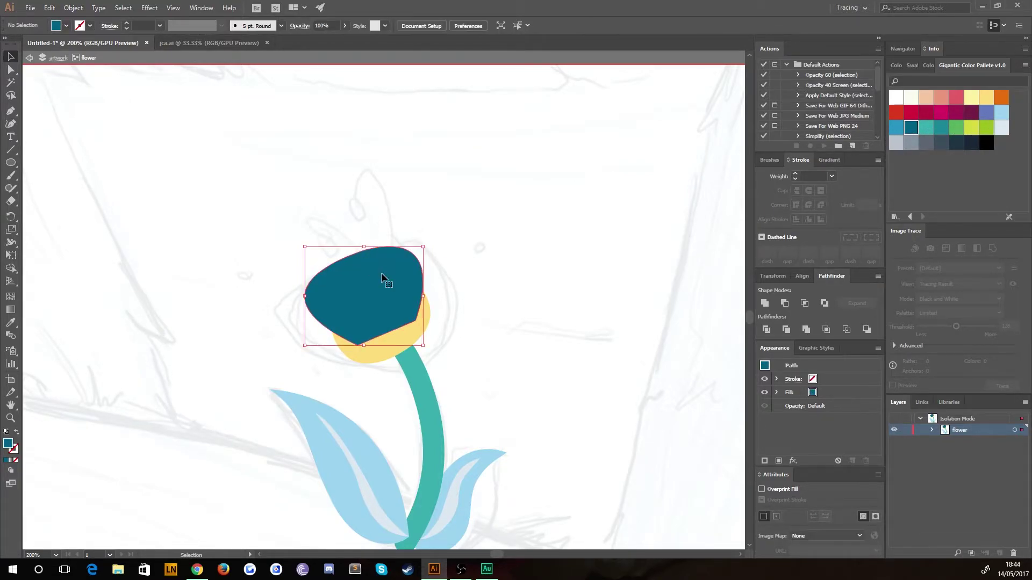
key(a)
key(ctrl+[)
key(v)
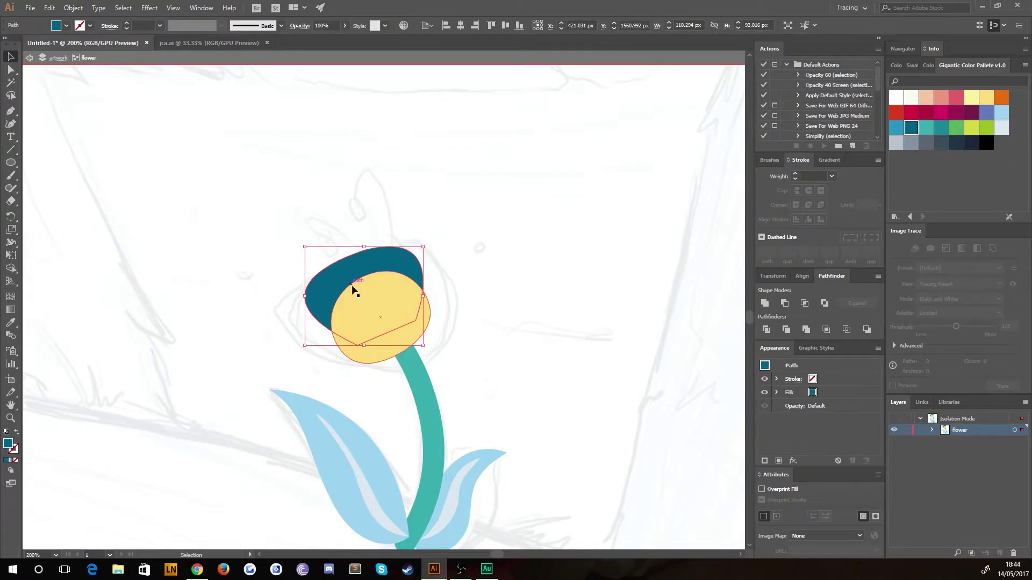
Rename the flower's back leaf group leaf=b, the stem path stem and the front leaf group leaf-f
click(931, 431)
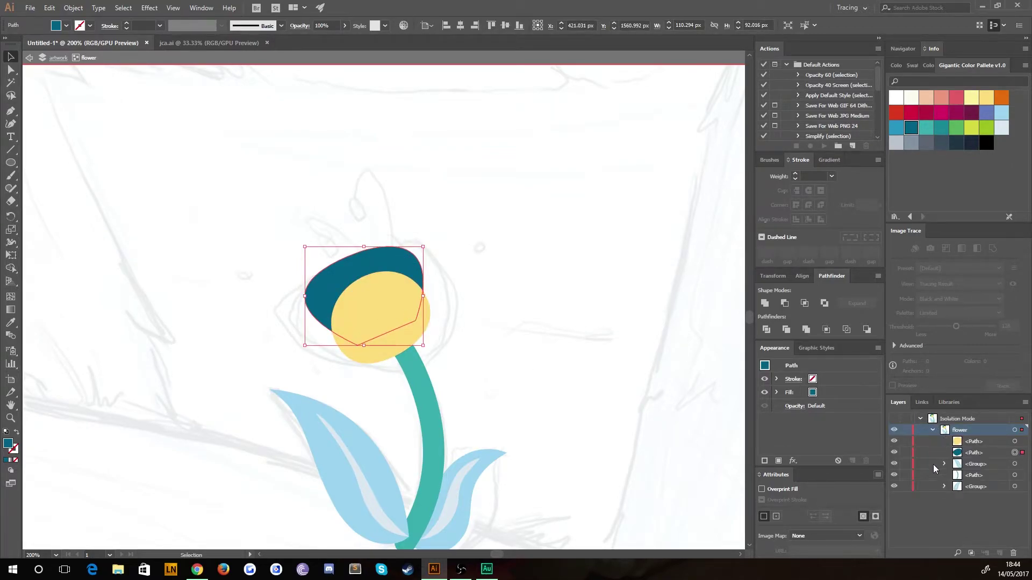
click(971, 487)
double_click(980, 486)
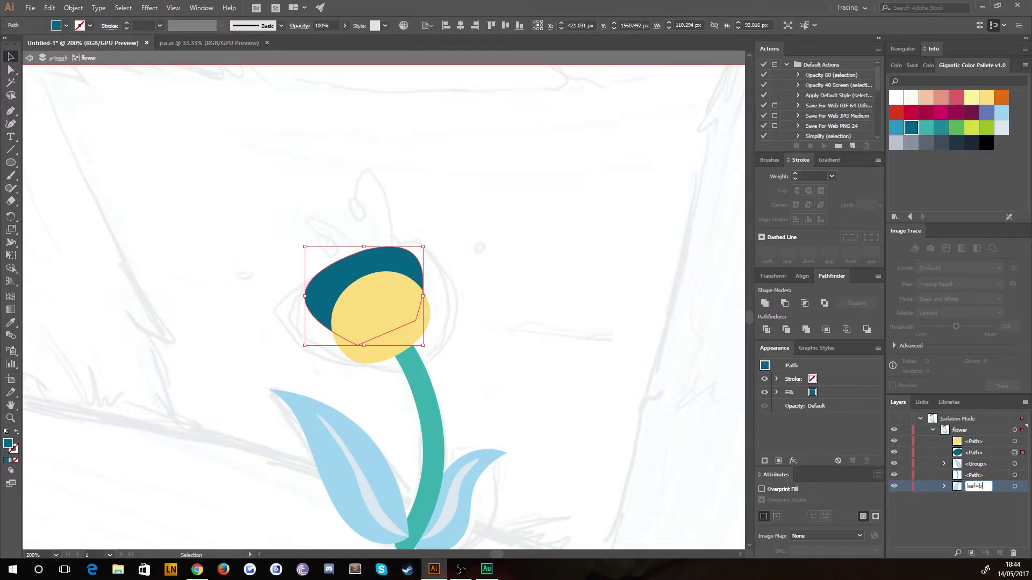
text(leaf=b)
double_click(976, 475)
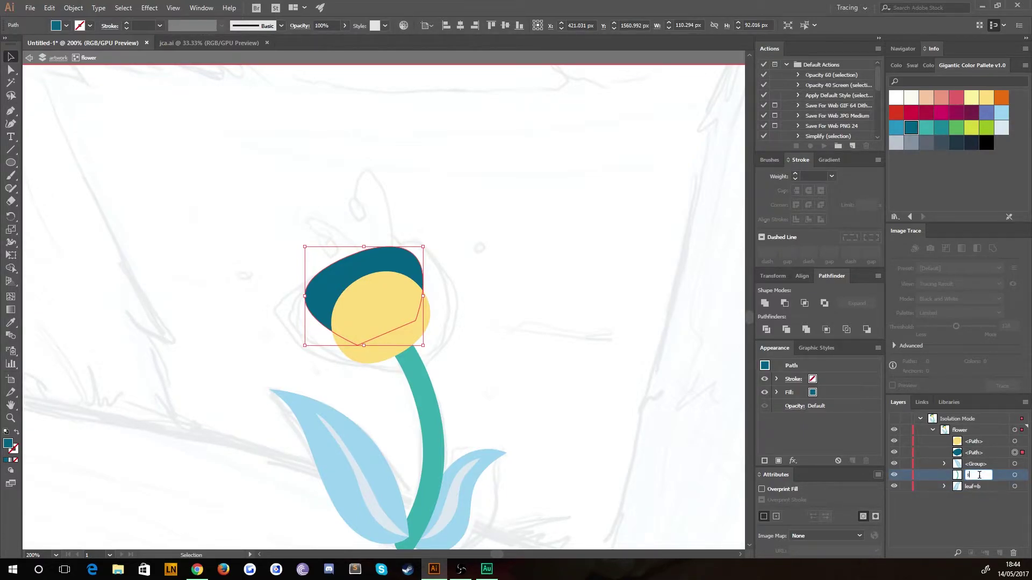
double_click(976, 464)
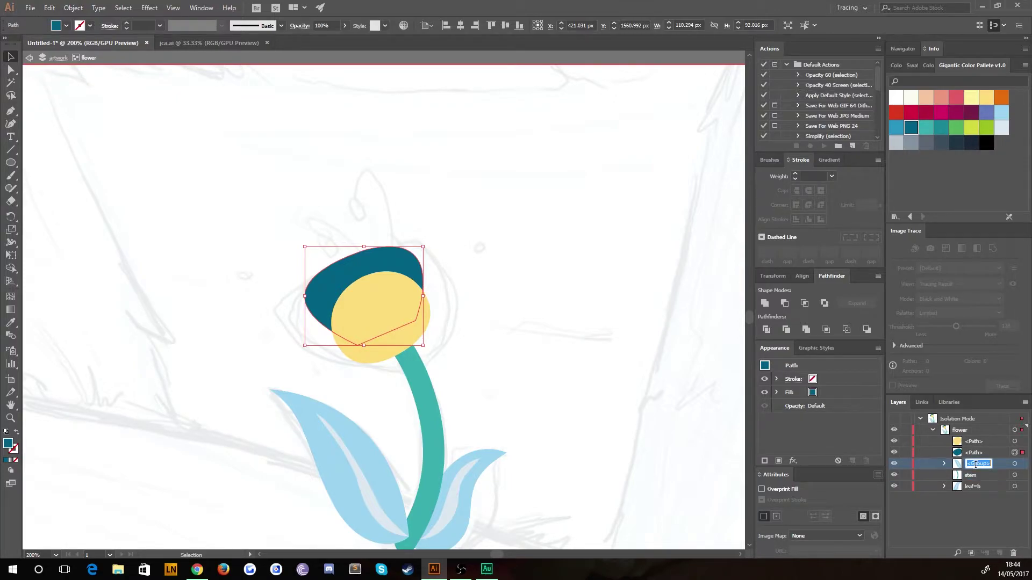
text(leaf-f)
key(Return)
Rename the dark teal back petal path petal-b and the yellow flower head path bud
double_click(975, 452)
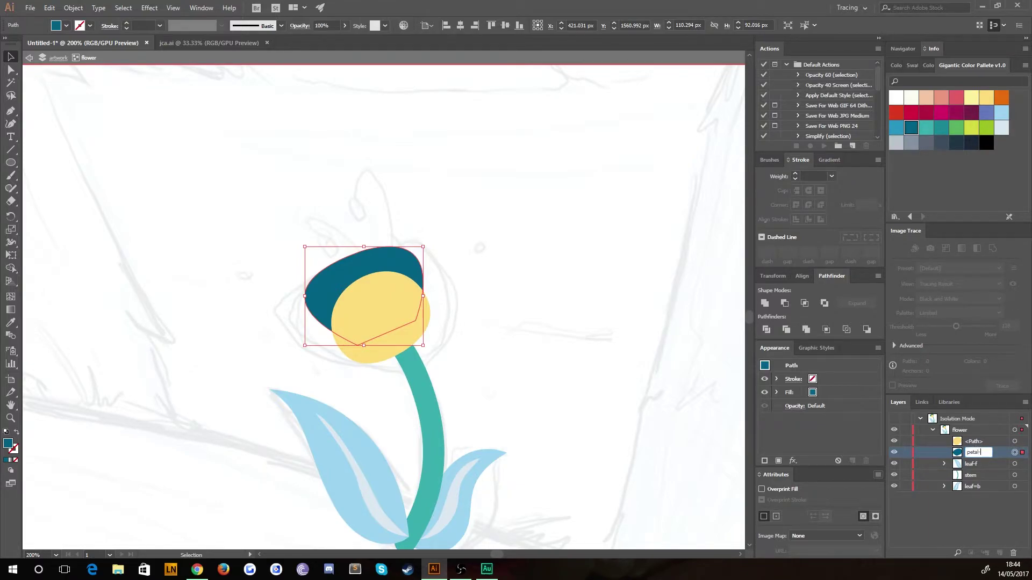
text(petal-b)
key(Return)
double_click(974, 442)
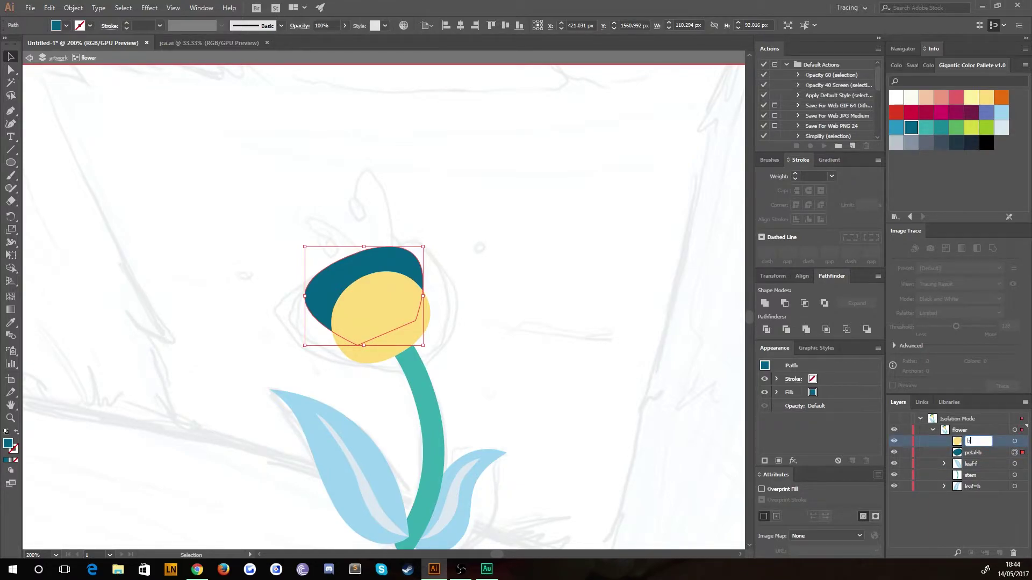
key(Return)
click(478, 221)
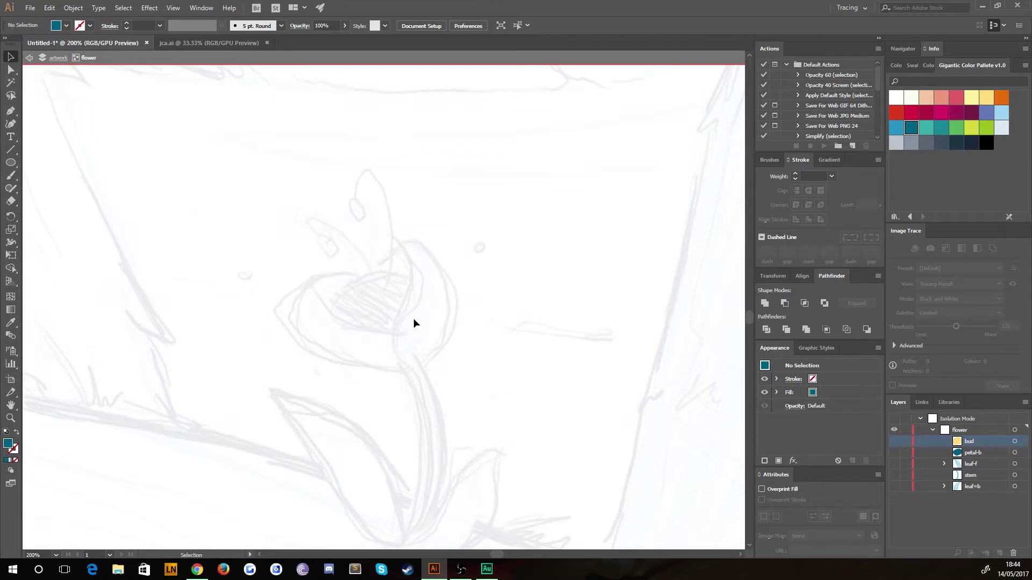
Hide the existing flower parts and trace the right-hand petal's outer edge down to the stem with the Pen tool, then start its inner edge
drag(892, 441, 898, 486)
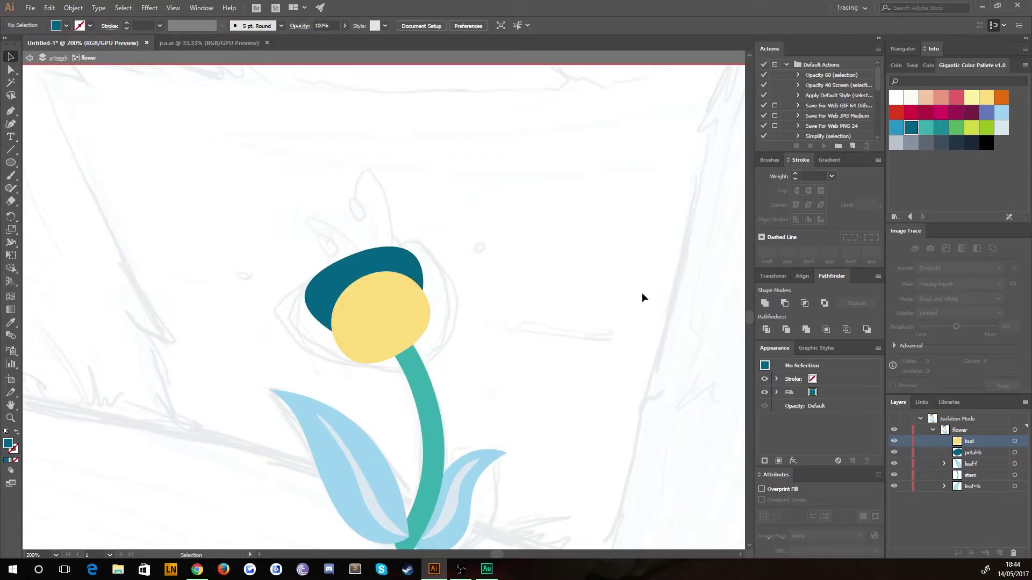
drag(888, 451, 893, 442)
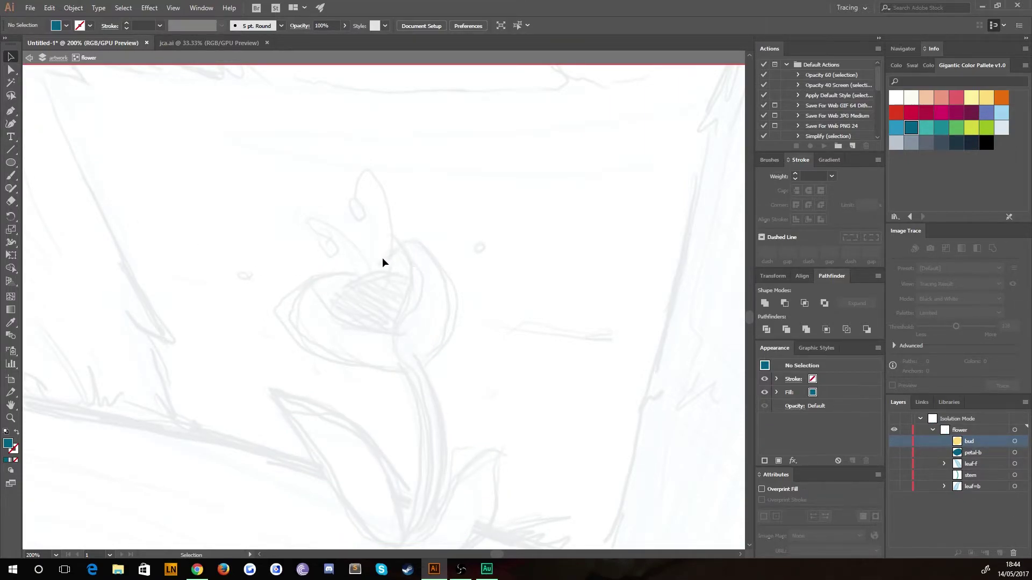
click(11, 111)
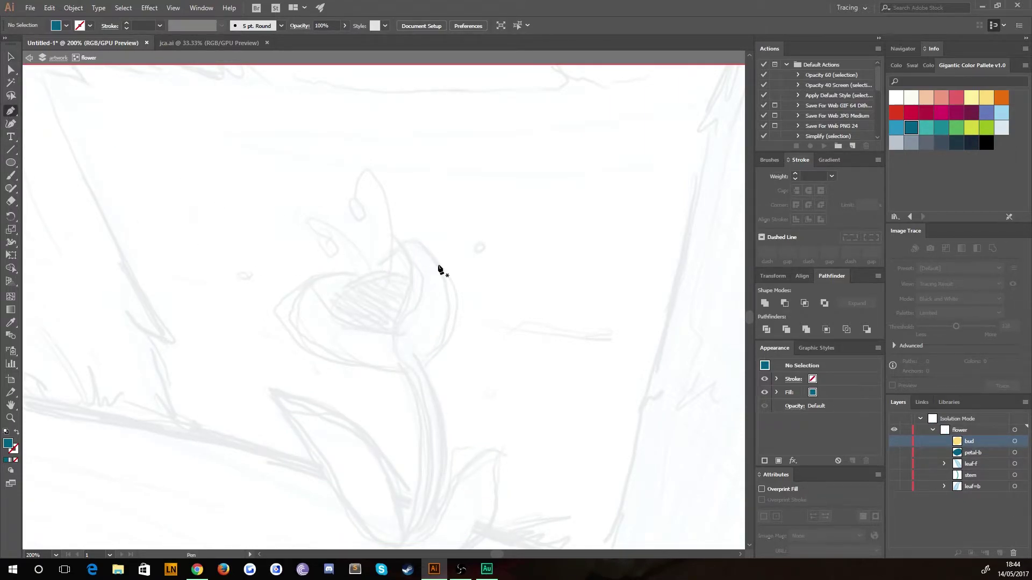
click(374, 267)
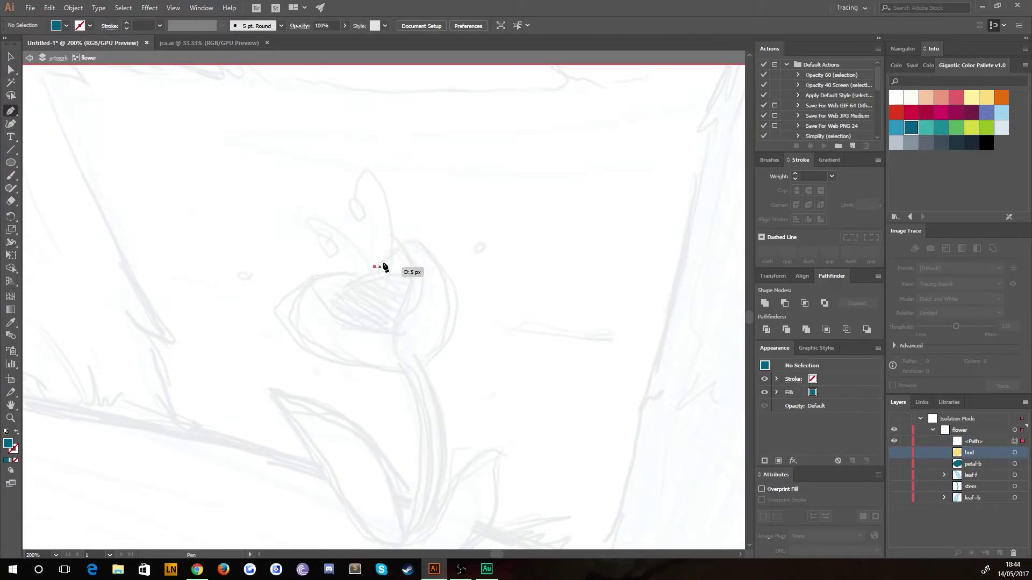
drag(427, 249, 453, 279)
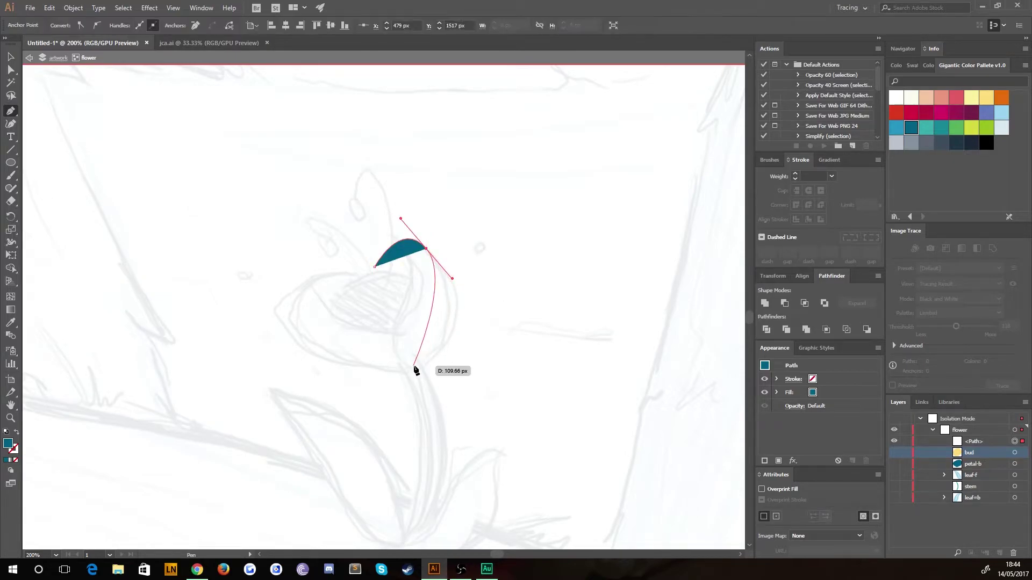
drag(417, 369, 419, 326)
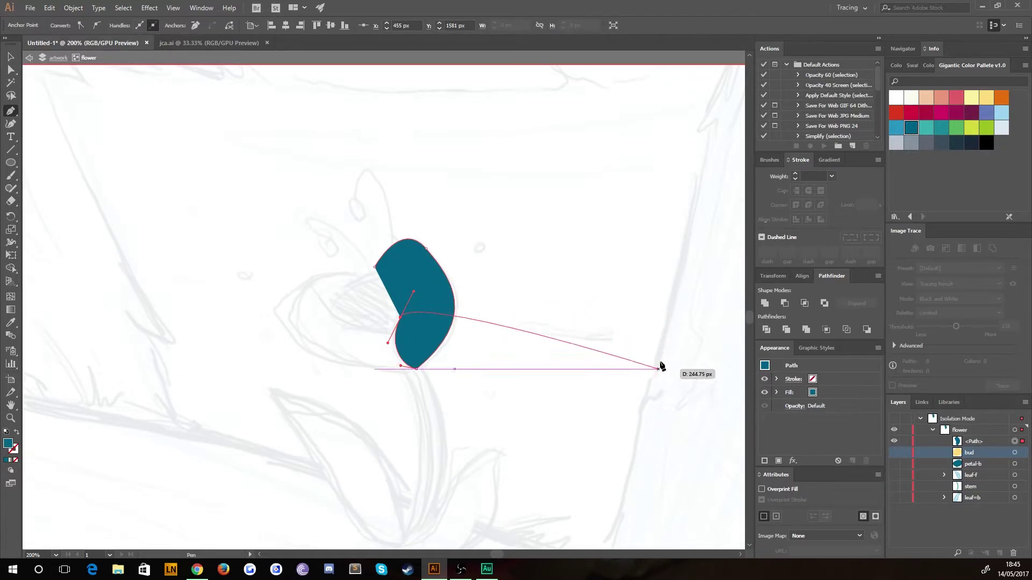
click(654, 348)
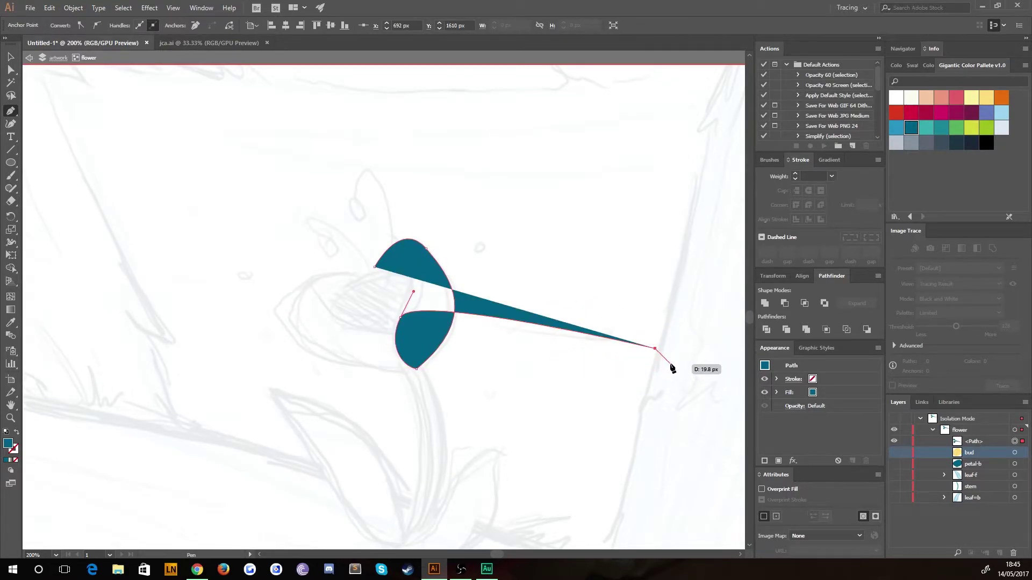
key(ctrl+z)
click(577, 245)
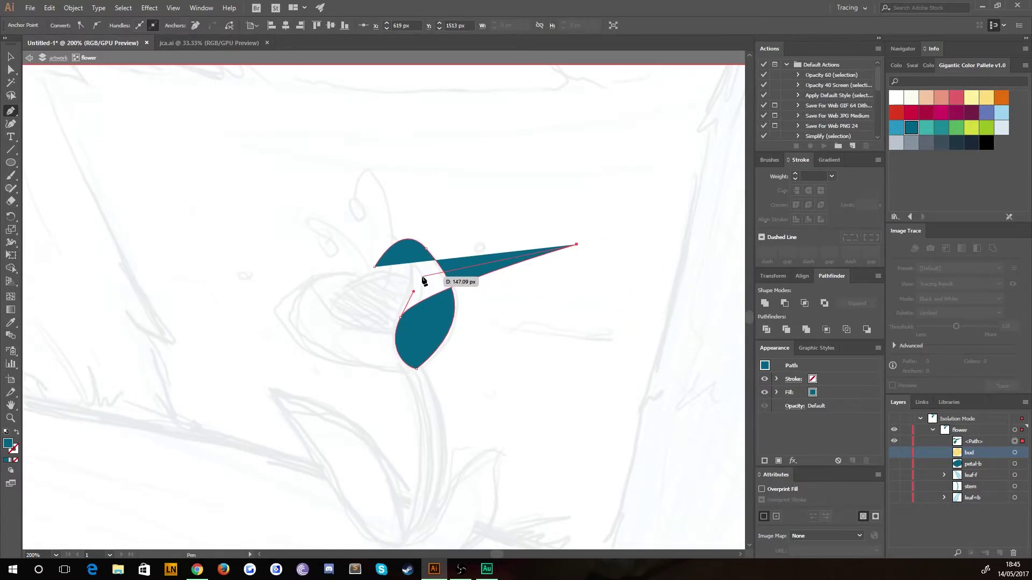
key(ctrl+z)
Curve the right-hand petal's inner edge up to its tip and close the shape at the starting anchor
drag(422, 276, 425, 248)
drag(377, 267, 349, 309)
click(10, 56)
click(244, 194)
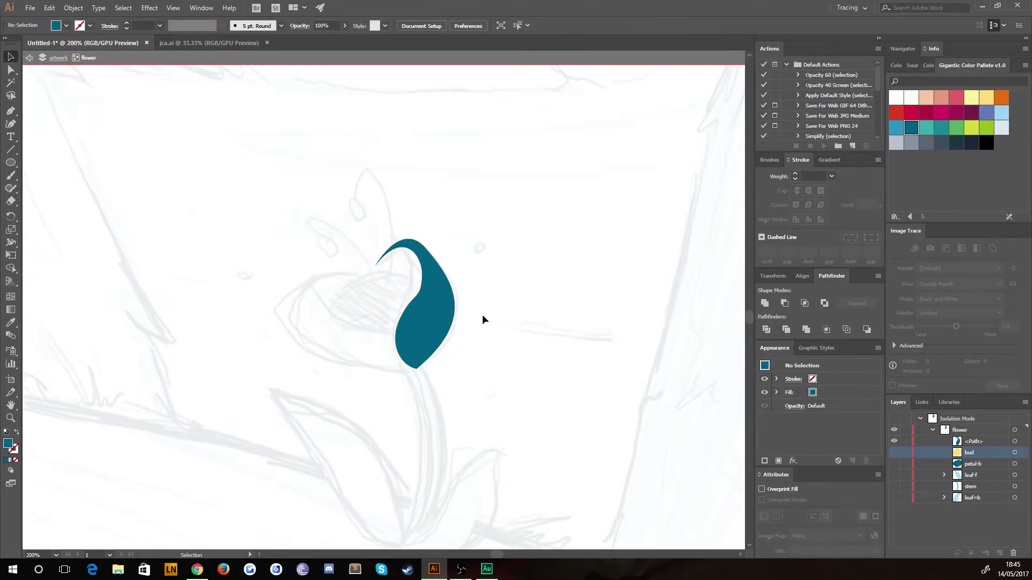
Show the hidden flower parts again and select the new petal's upper-left tip anchor for direct editing
drag(894, 452, 892, 504)
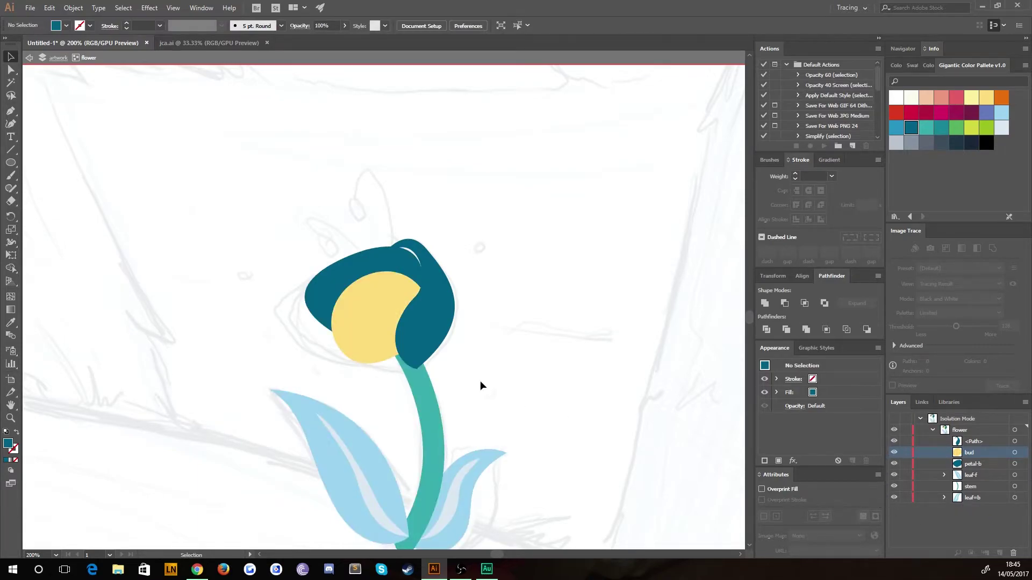
click(428, 292)
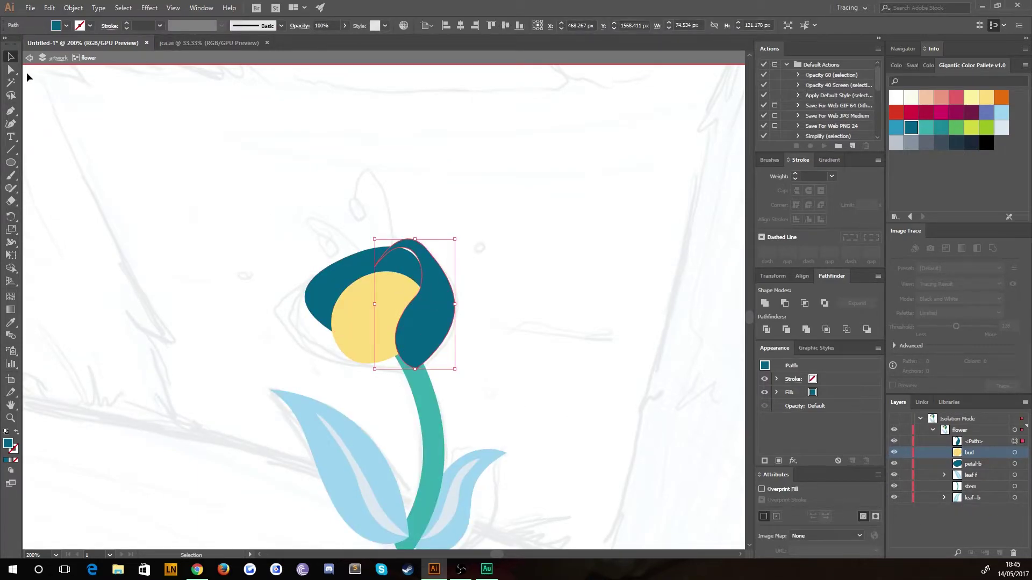
click(9, 71)
click(374, 268)
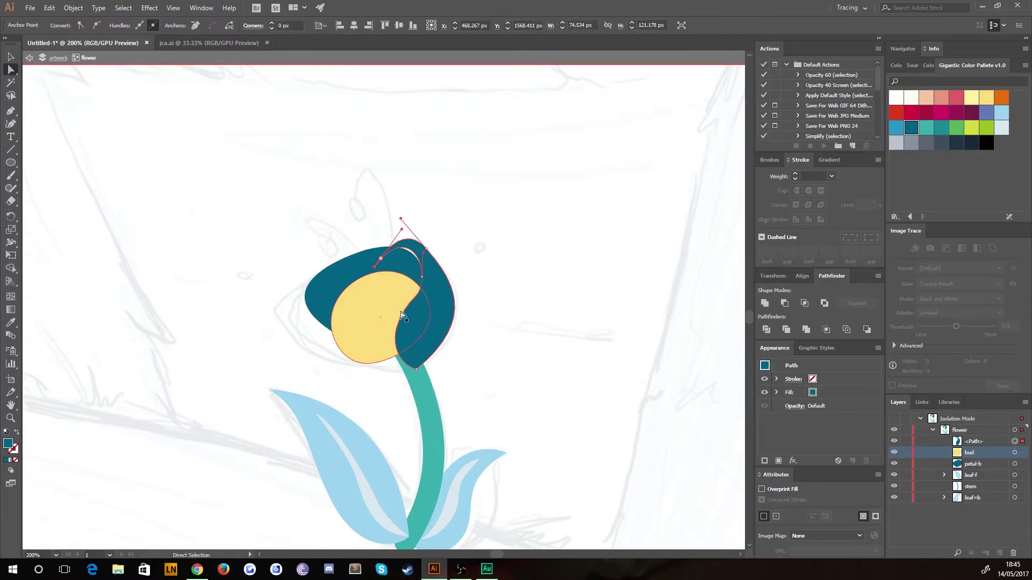
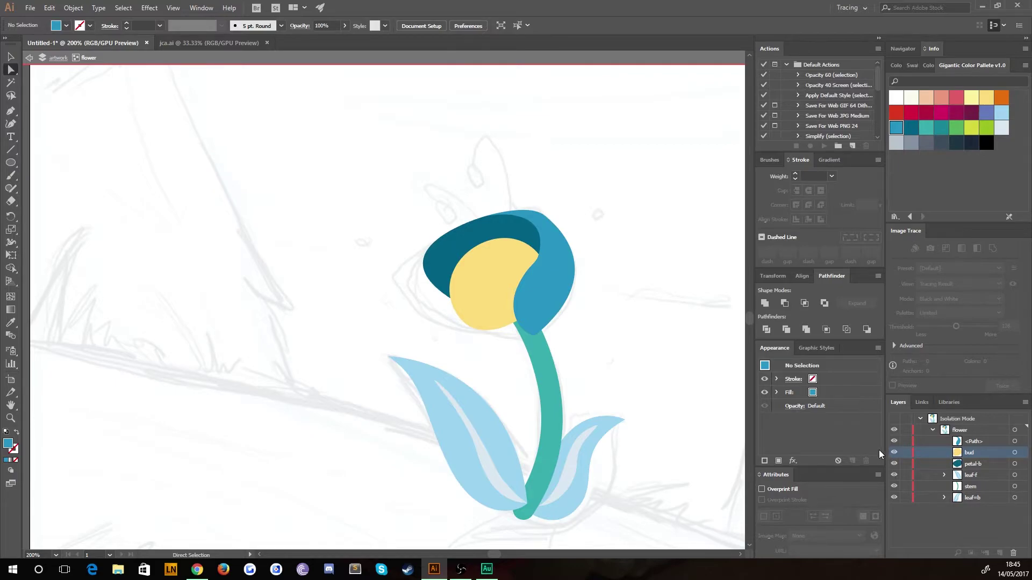
Hide the right-hand petal, bud and petal-b, and trace the left front petal's outer edge from its upper tip with the Pen tool
drag(894, 441, 895, 453)
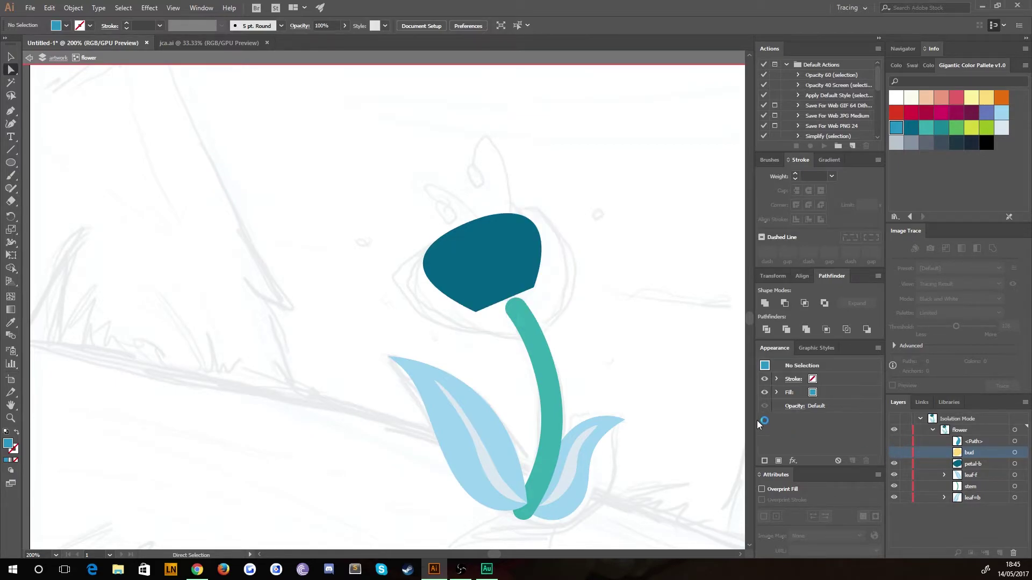
click(894, 463)
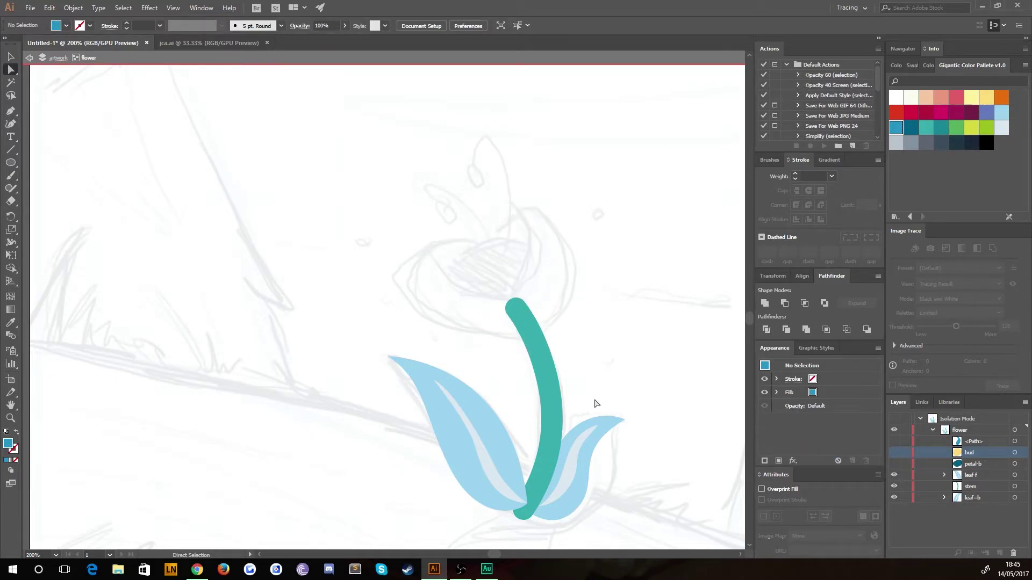
click(9, 111)
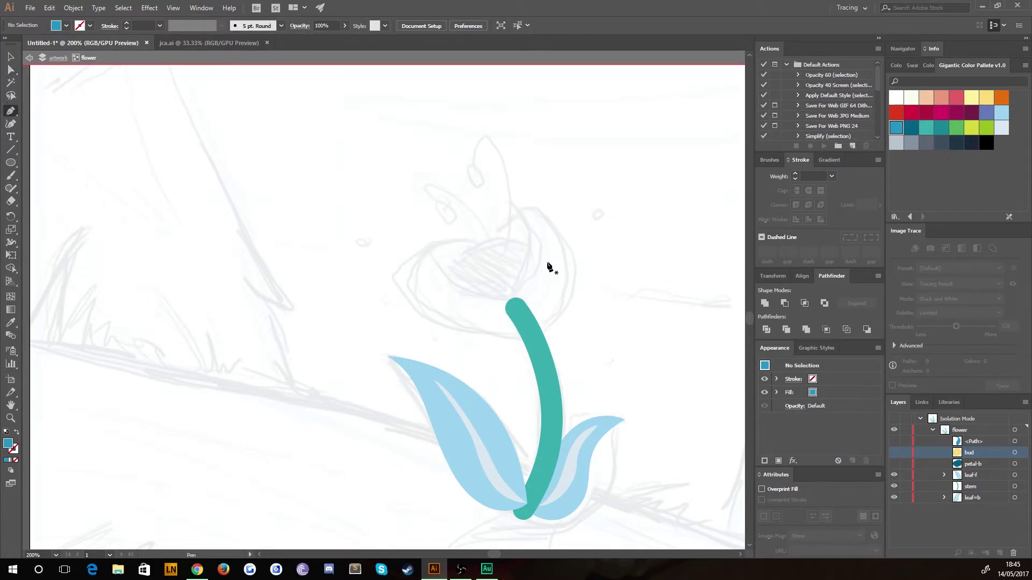
click(475, 241)
drag(392, 277, 403, 299)
drag(452, 327, 497, 339)
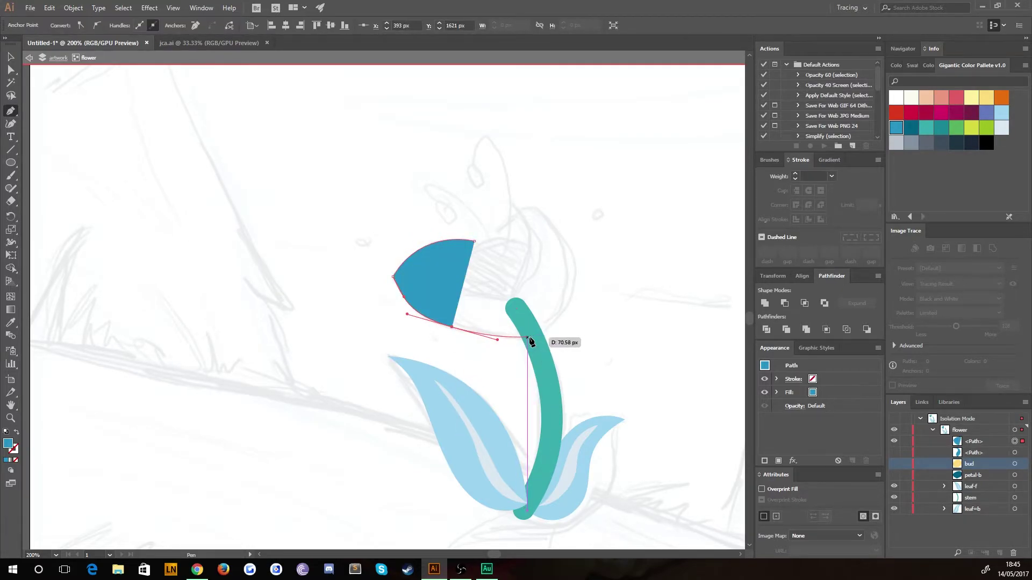
Extend the left petal's outline to the stem, curve its inner edge back up, and close the shape at the starting anchor
click(529, 337)
drag(500, 295, 418, 256)
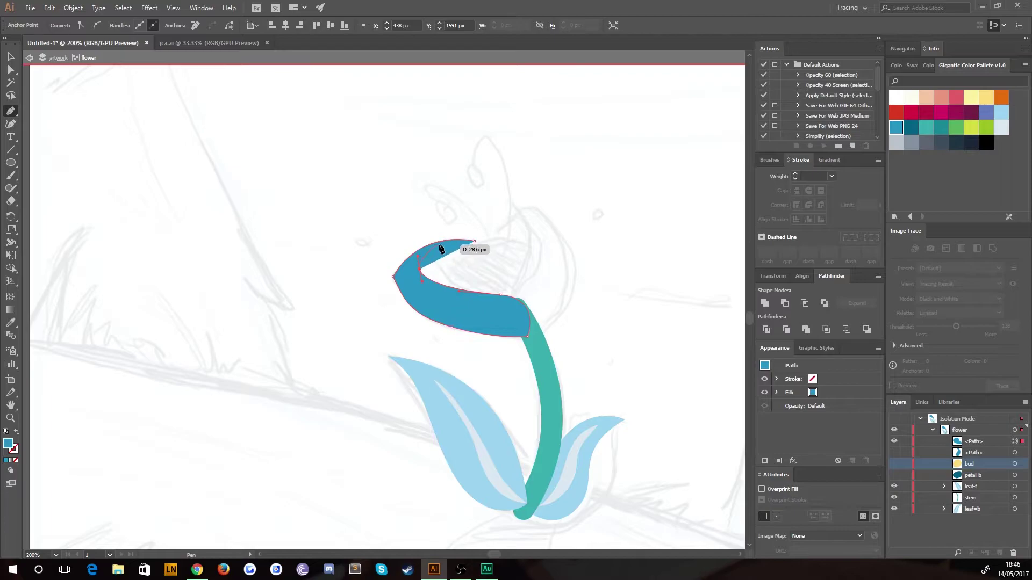
click(476, 241)
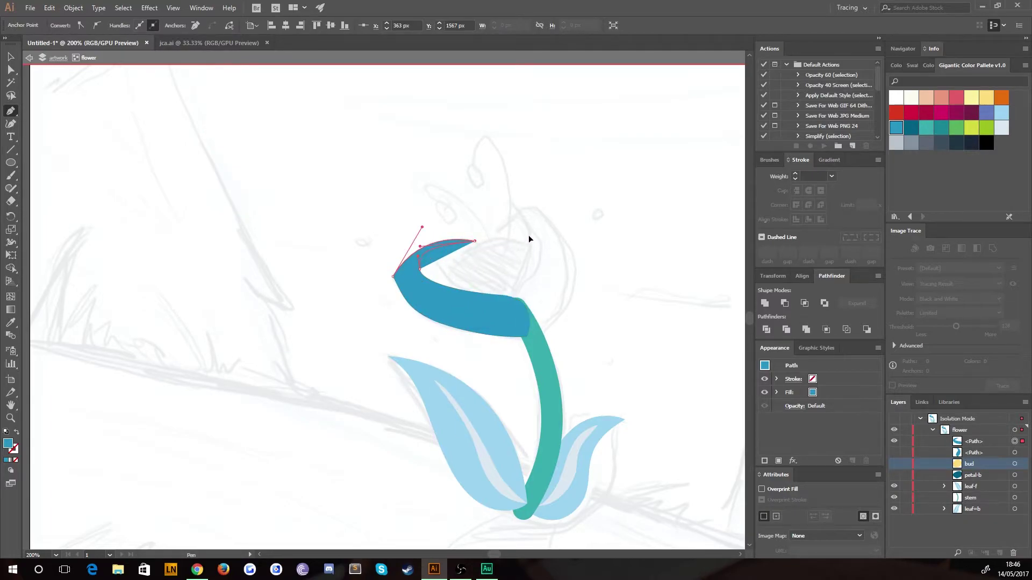
key(v)
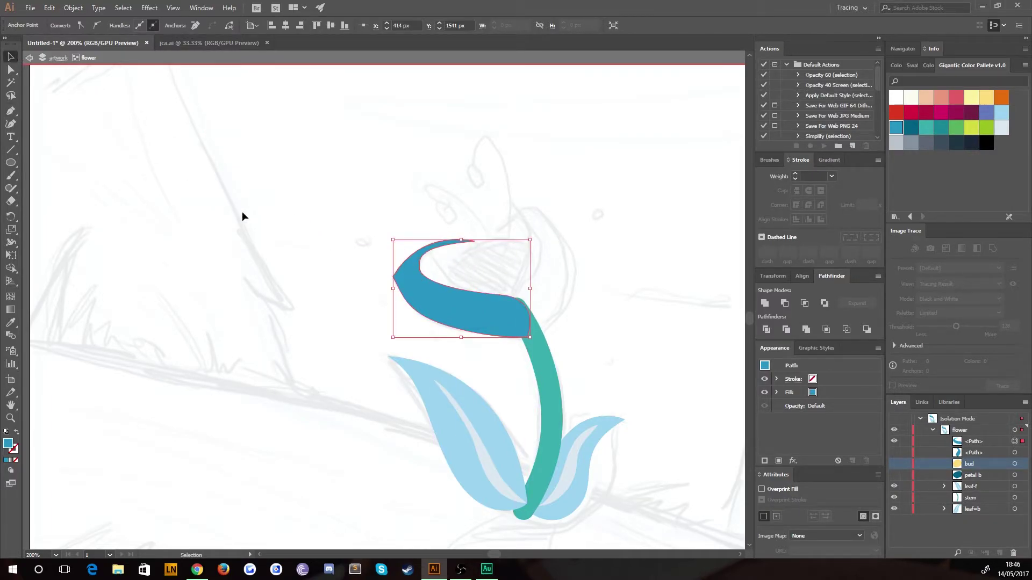
click(242, 216)
Convert the left petal's outermost corner anchor to smooth and adjust both its handles for a softer curve
key(a)
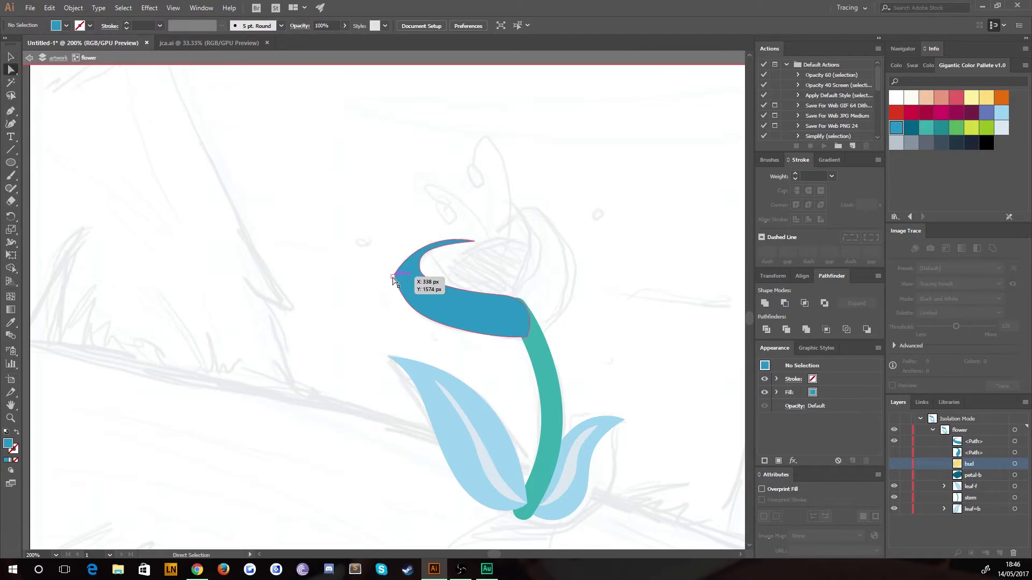
click(393, 277)
click(94, 27)
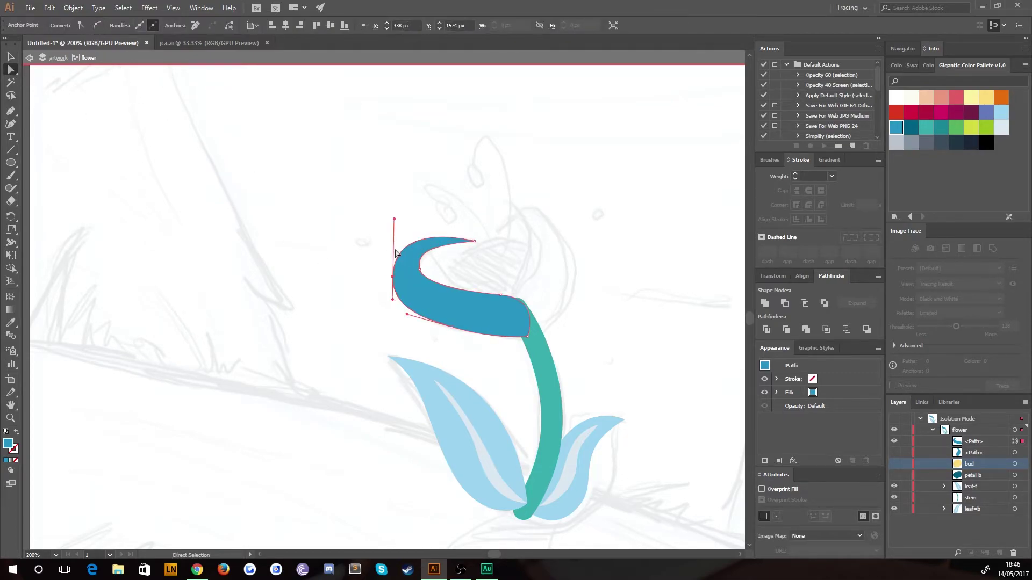
drag(394, 221, 408, 234)
drag(392, 303, 393, 290)
click(346, 271)
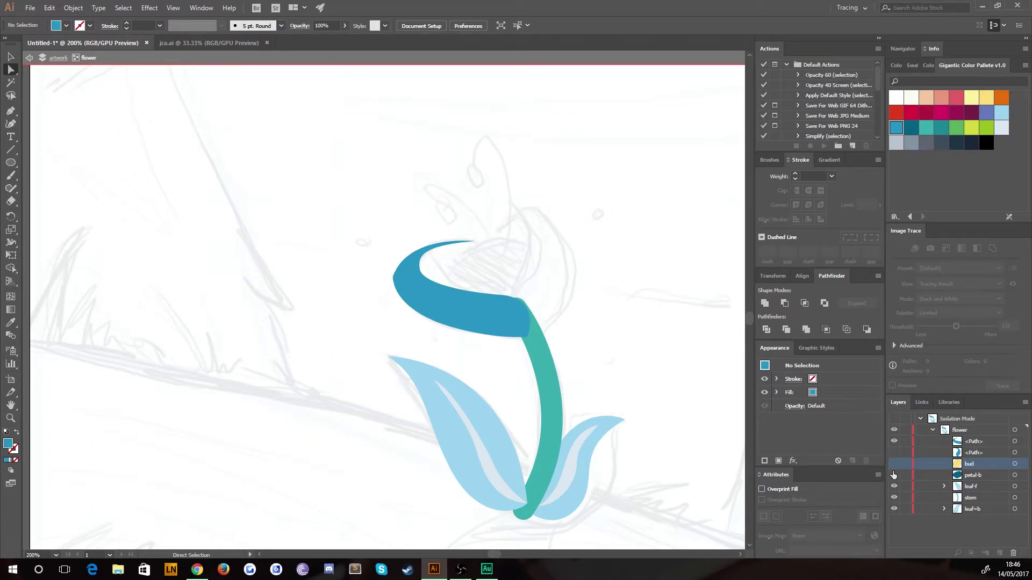
Show the hidden flower parts again and move the left petal's tip, inner and outermost anchors to fit against the dark teal petal
click(896, 452)
click(405, 291)
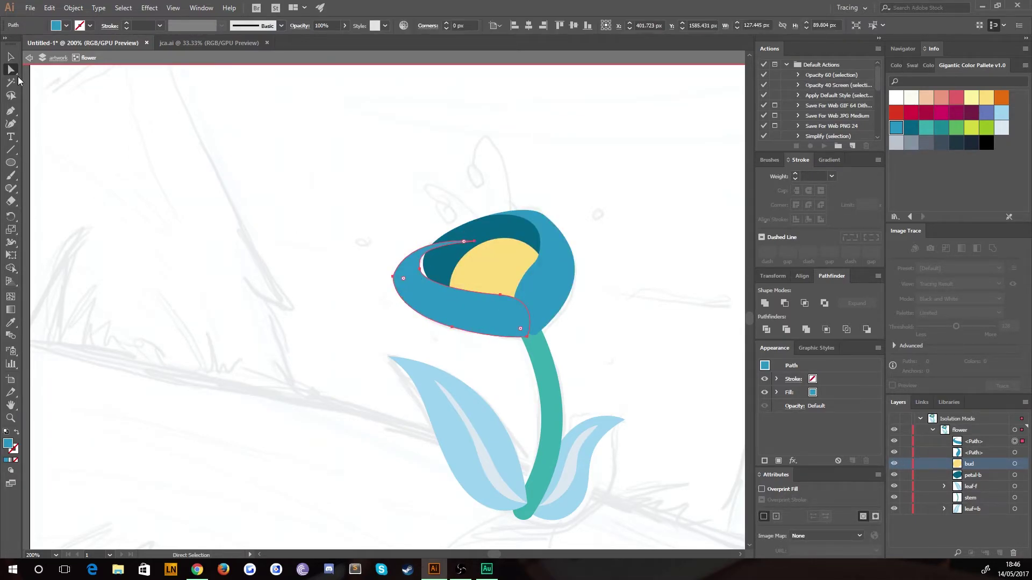
click(474, 241)
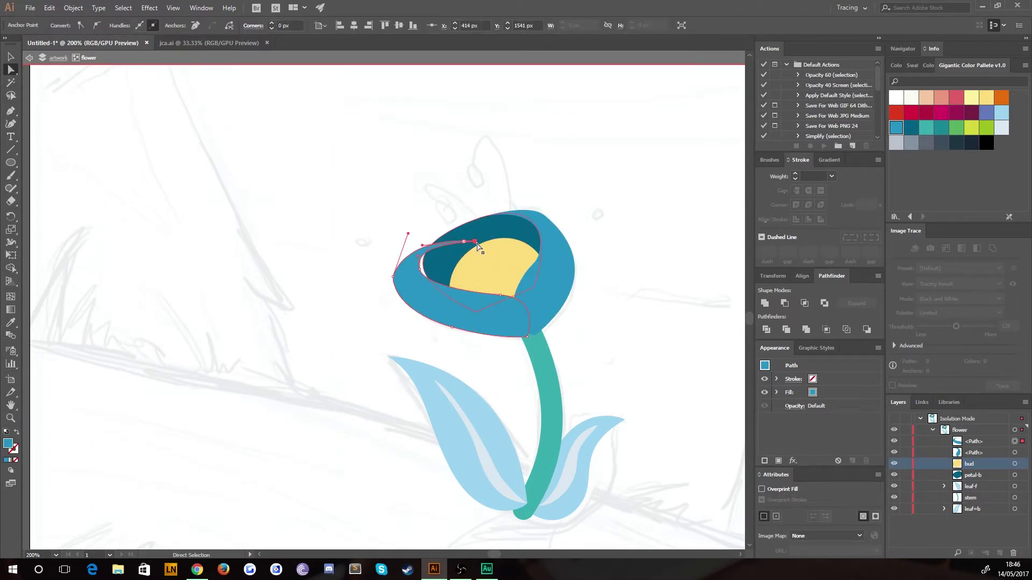
drag(476, 246, 439, 234)
click(420, 269)
mouse_move(419, 270)
mouse_down()
mouse_move(395, 277)
mouse_move(402, 273)
mouse_up()
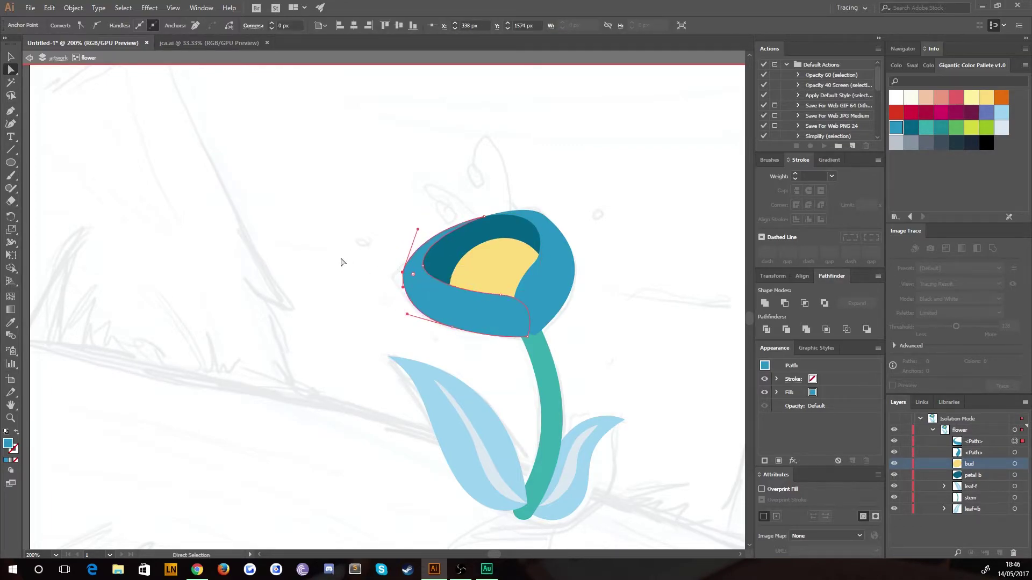
click(343, 262)
Recolour the left front petal with the light blue swatch
drag(344, 297, 269, 265)
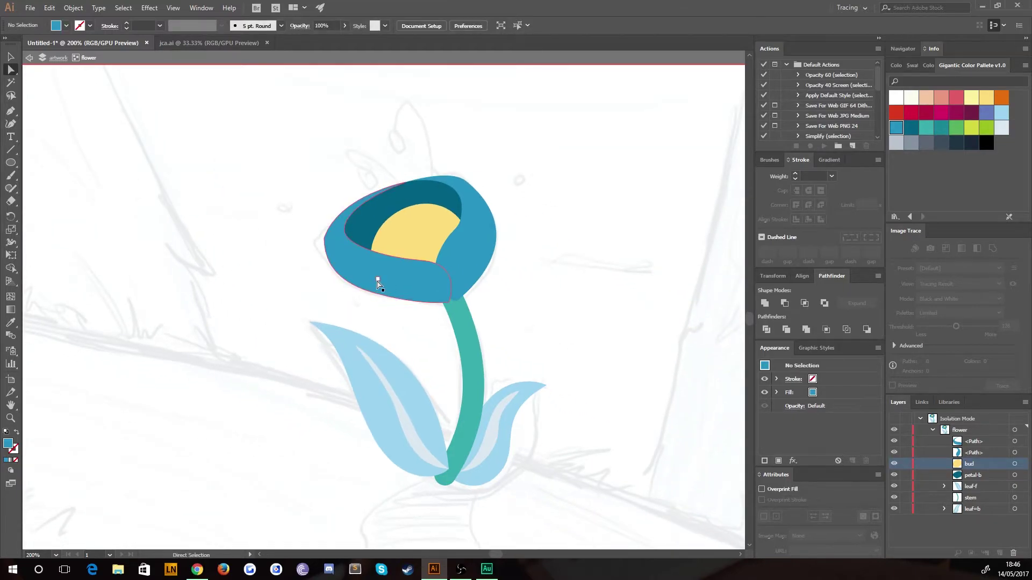
click(378, 284)
click(1001, 112)
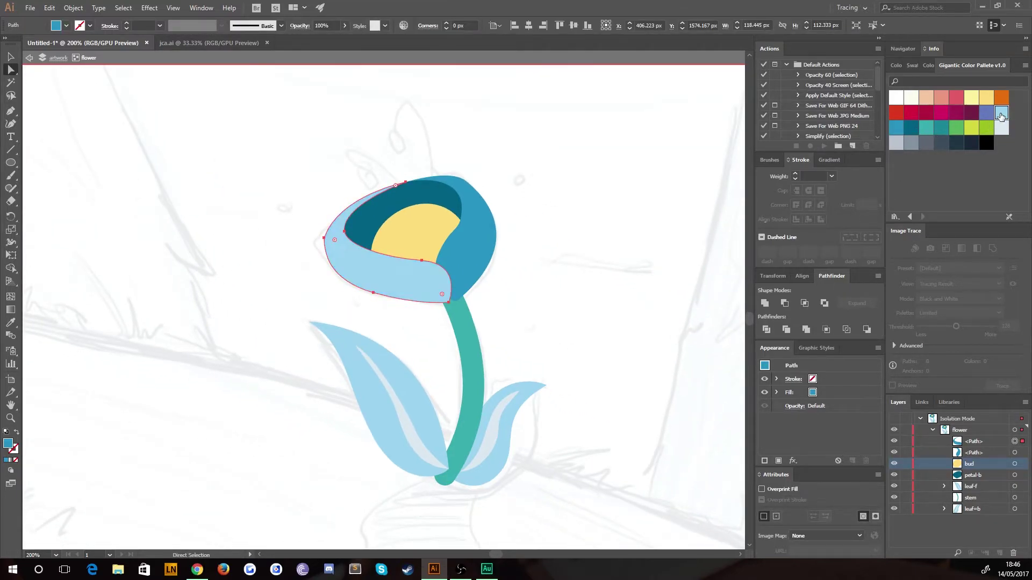
key(v)
click(172, 271)
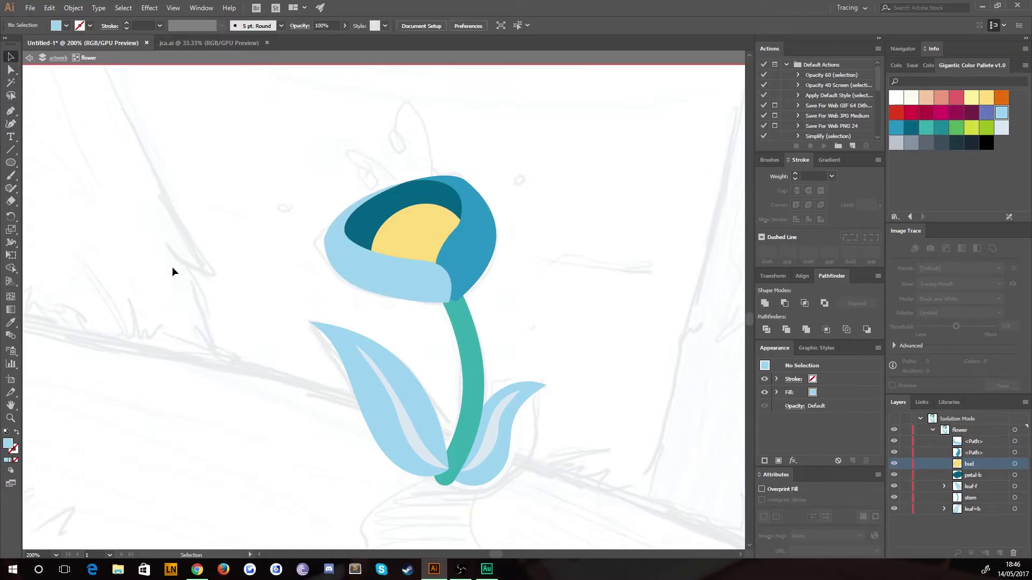
Draw a pollen ellipse about 14 by 10 px left of the flower head and sample the bud's yellow as its fill
drag(255, 228, 297, 231)
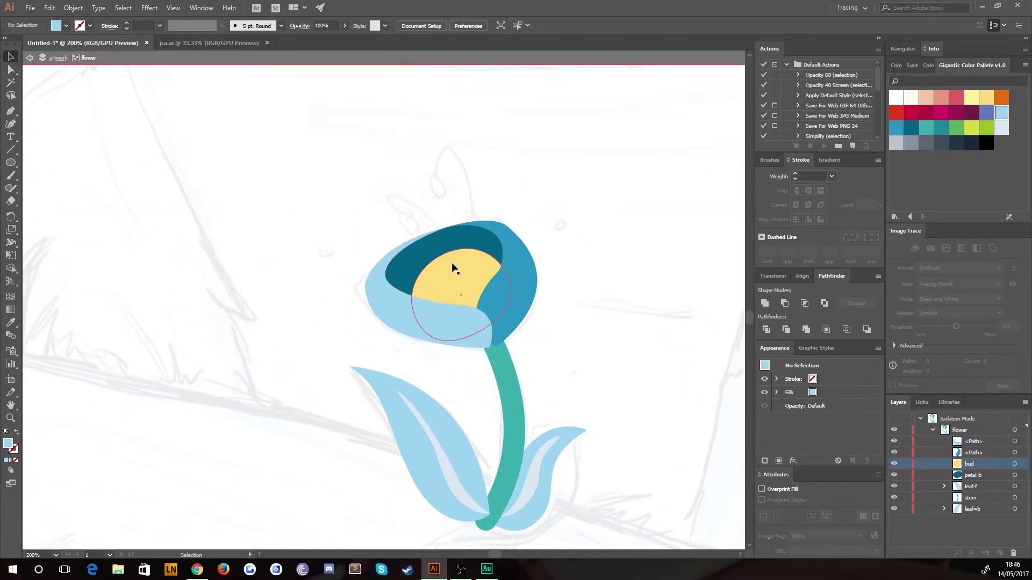
click(12, 163)
drag(330, 257, 316, 249)
key(i)
click(461, 276)
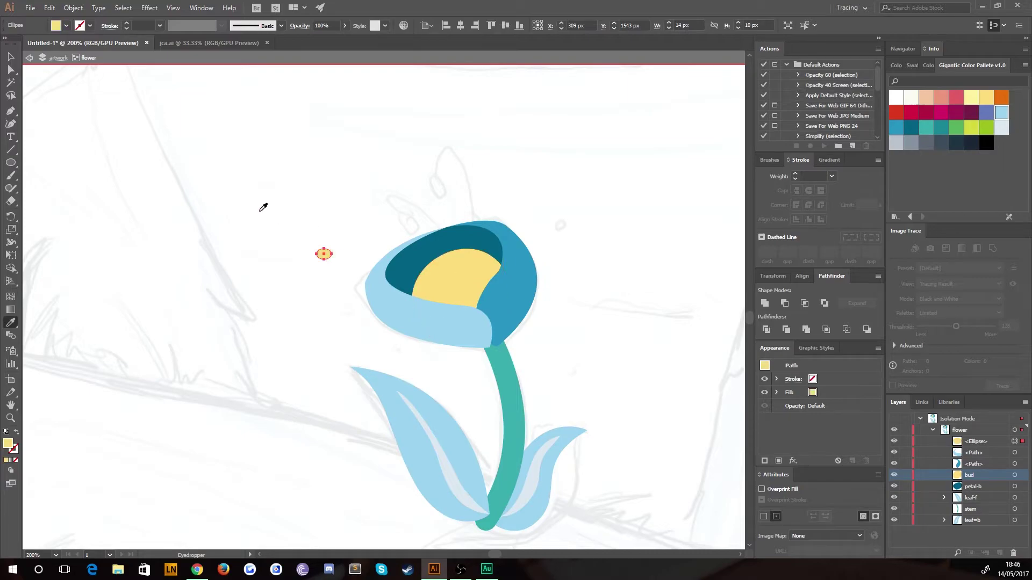
key(v)
click(43, 106)
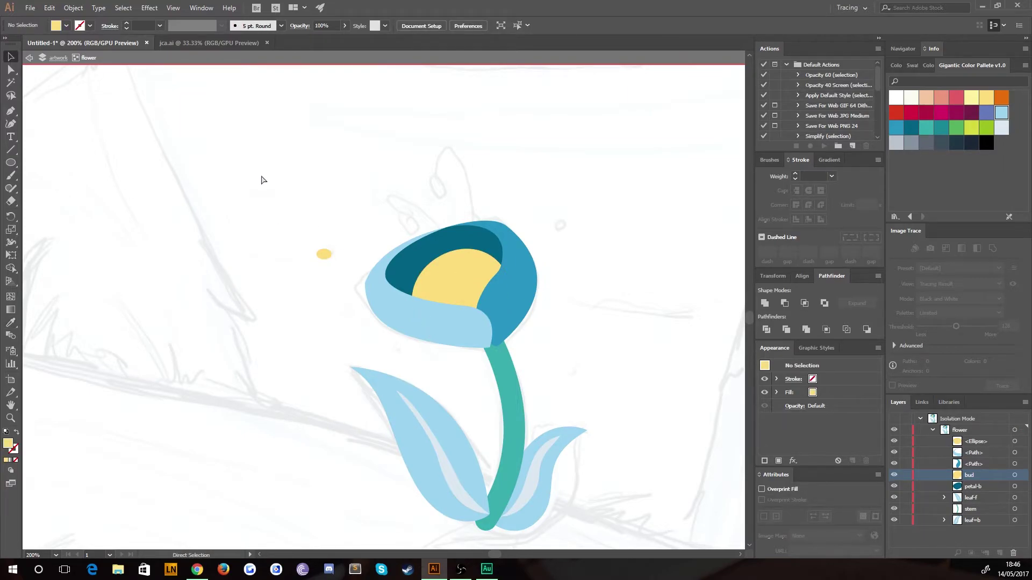
Reshape the yellow pollen ellipse into an irregular speck by editing its anchors directly
key(ctrl+plus)
key(ctrl+plus)
key(ctrl+plus)
drag(117, 147, 256, 220)
click(339, 233)
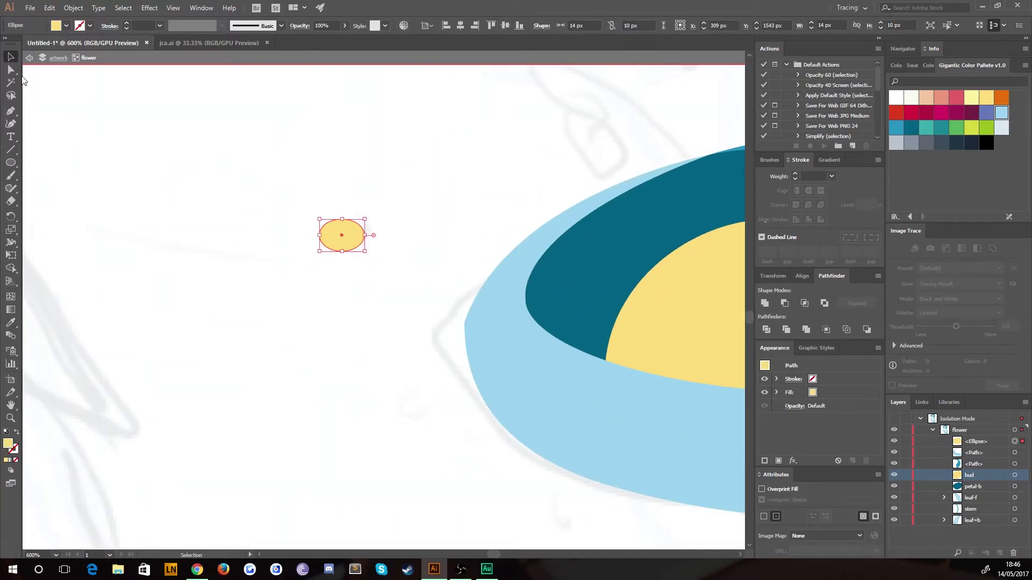
key(a)
drag(335, 253, 326, 233)
click(297, 260)
Duplicate the yellow speck and place the copy over the small sketched circle to the right of the flower head
drag(370, 264, 276, 329)
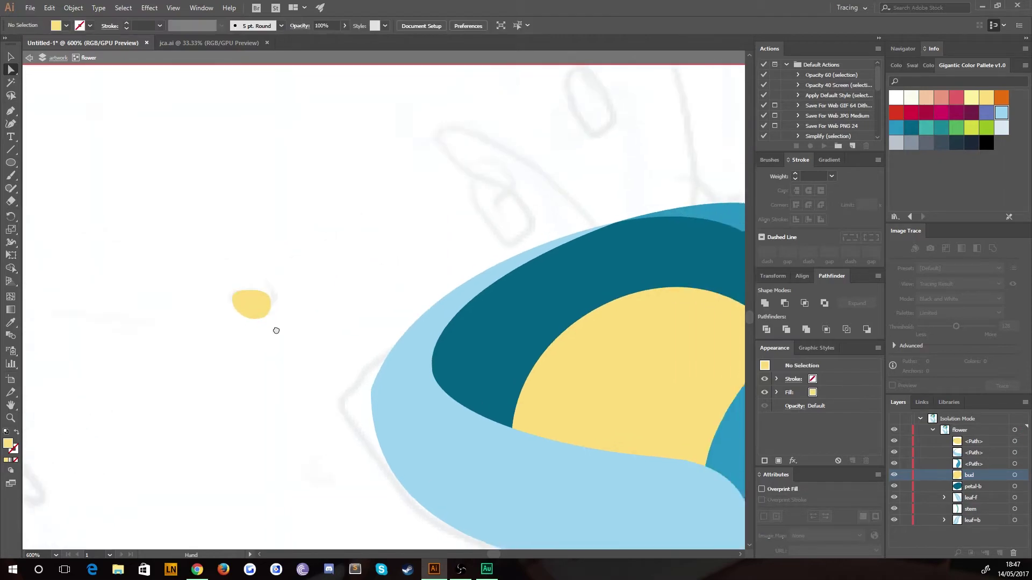
drag(500, 226, 76, 362)
drag(265, 196, 53, 100)
drag(212, 223, 815, 140)
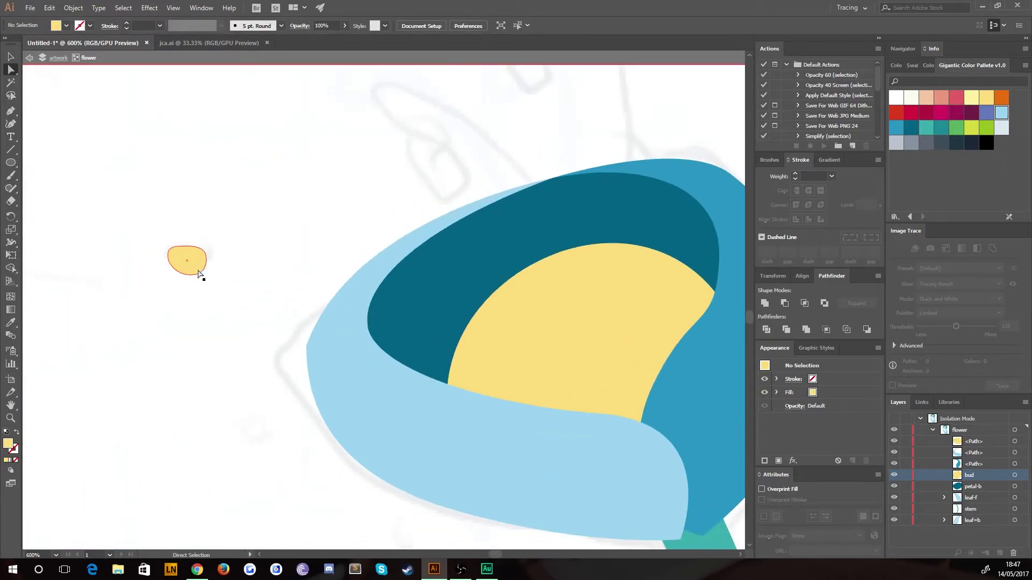
drag(182, 264, 624, 109)
drag(686, 150, 201, 284)
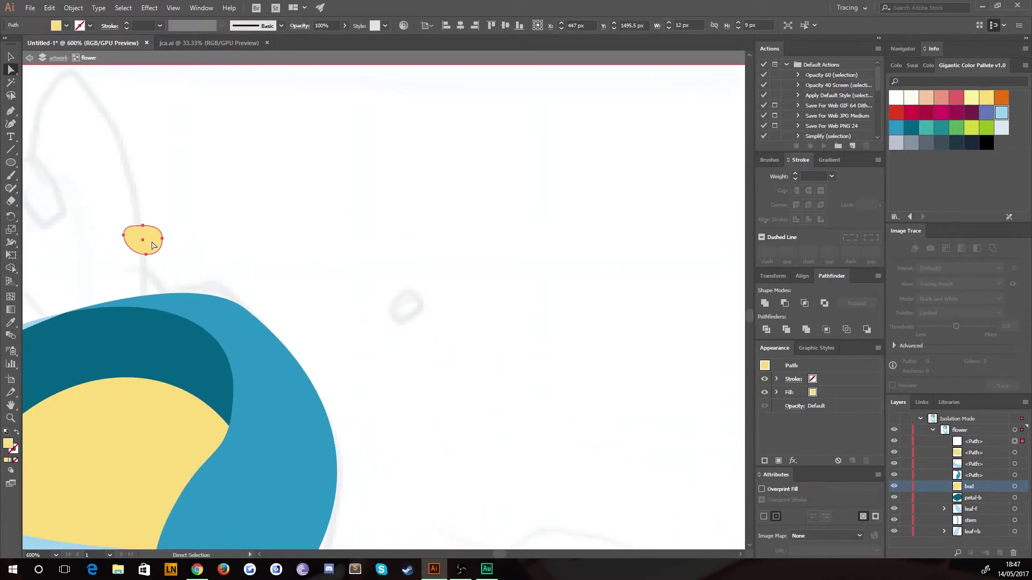
drag(151, 241, 414, 305)
Rotate the right-hand pollen speck so its shape differs from the left one
key(q)
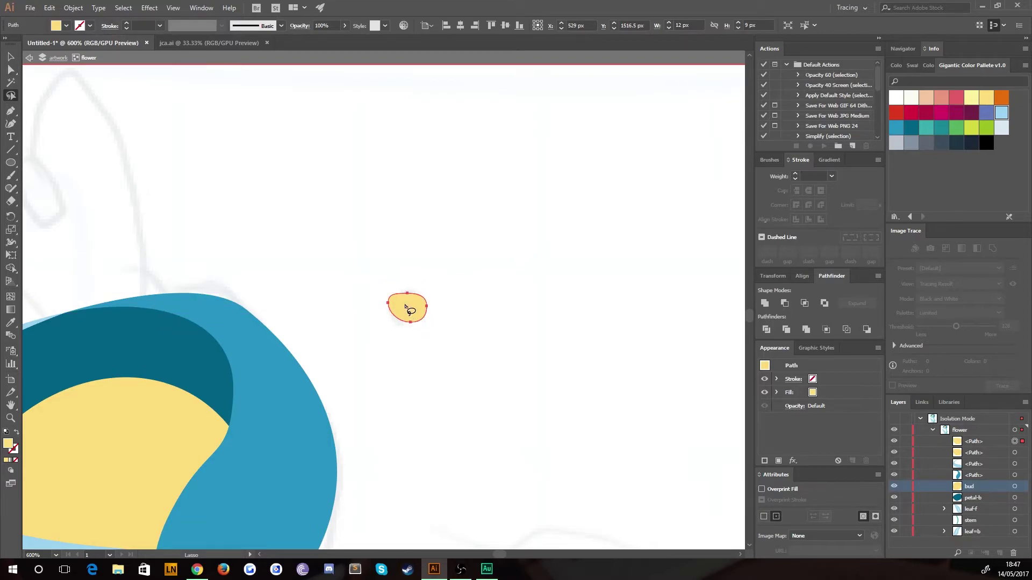
key(v)
click(337, 248)
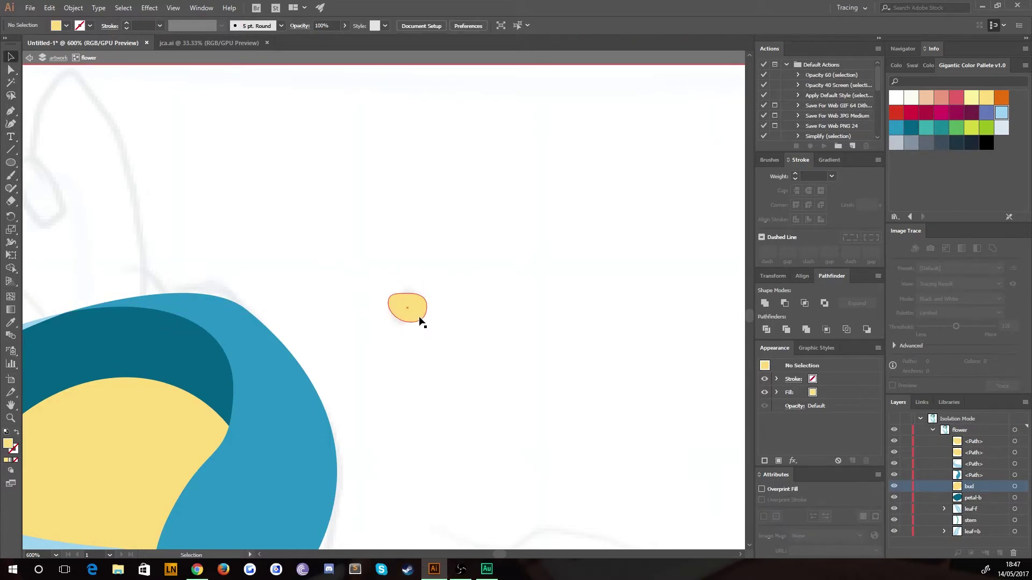
click(420, 317)
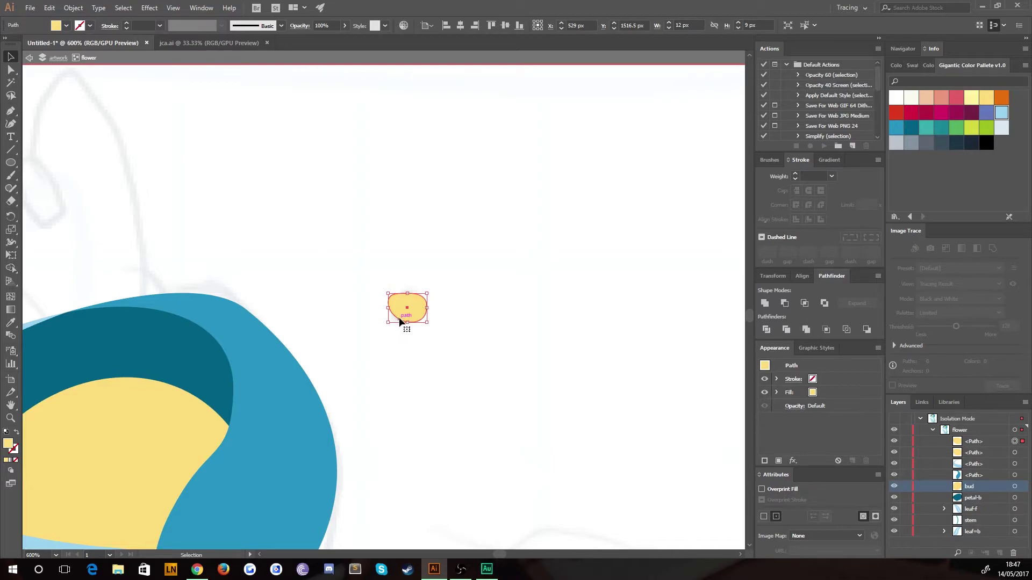
drag(385, 290, 442, 345)
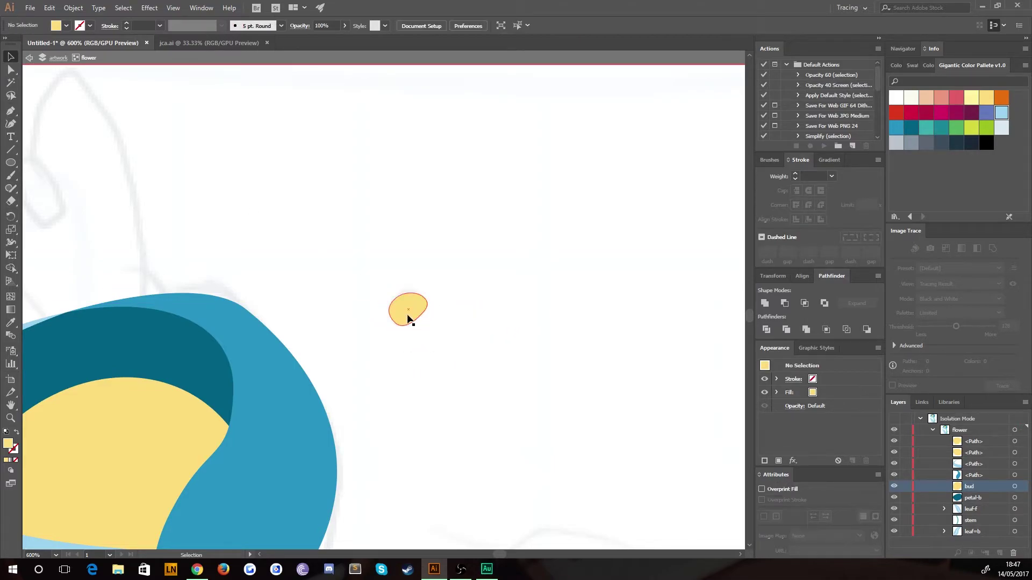
click(485, 410)
Copy the pollen speck to make smaller ones, about 5.5 px wide, to the lower right and lower left of the flower head
key(ctrl+minus)
key(ctrl+minus)
key(ctrl+minus)
drag(304, 396, 381, 340)
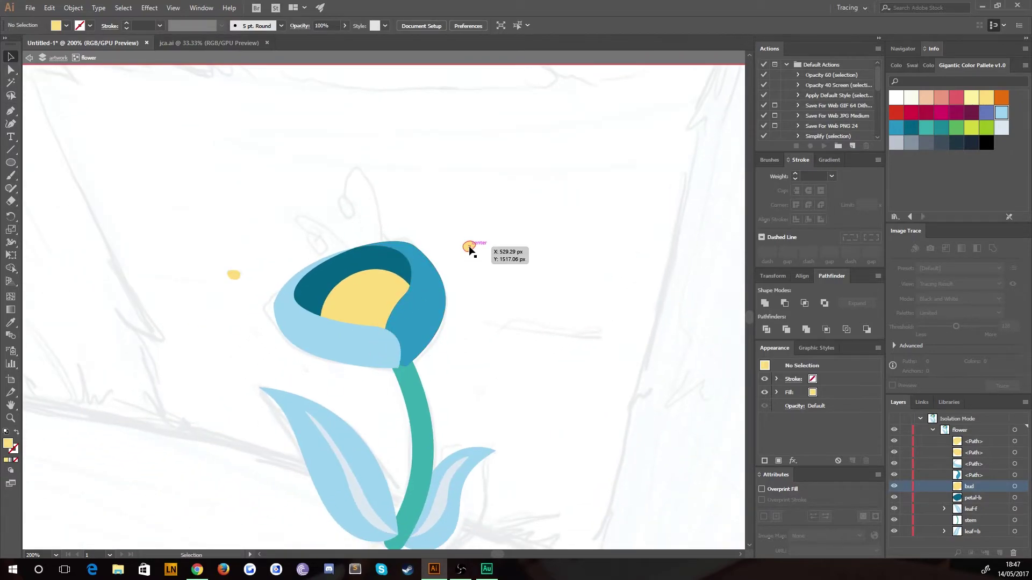
drag(469, 248, 165, 342)
click(588, 336)
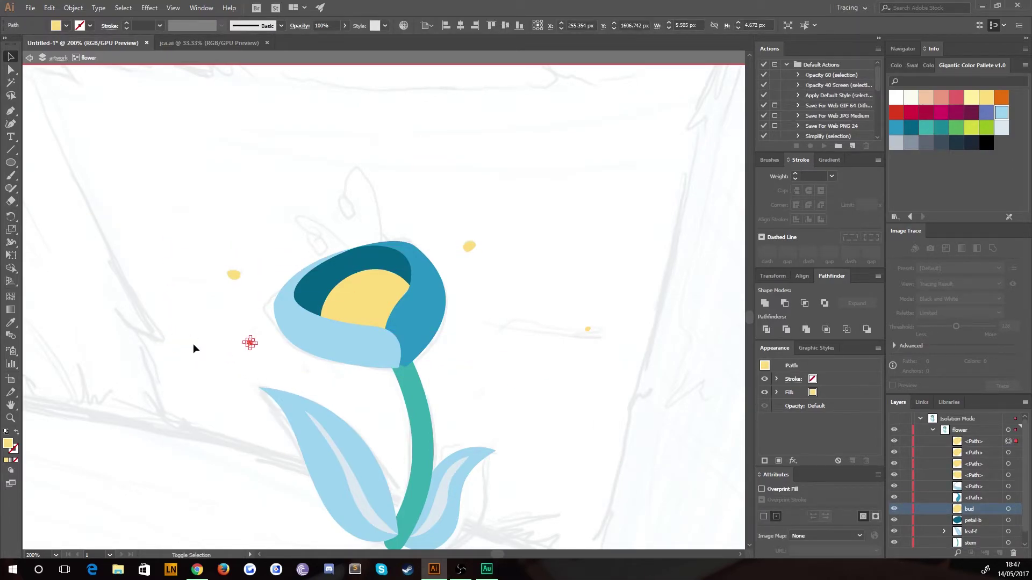
Nudge the small lower-left speck onto the dark teal petal and place a larger copy near that petal's upper-right edge
key(shift+Right)
key(shift+Right)
key(shift+Right)
key(shift+Right)
key(shift+Right)
key(shift+Right)
key(shift+Right)
key(shift+Right)
key(shift+Right)
key(shift+Right)
key(shift+Right)
key(shift+Right)
key(shift+Right)
key(shift+Up)
key(shift+Up)
key(shift+Left)
key(shift+Left)
key(shift+Left)
key(shift+Left)
key(shift+Up)
key(shift+Left)
key(shift+Left)
key(shift+Left)
key(shift+Up)
click(216, 330)
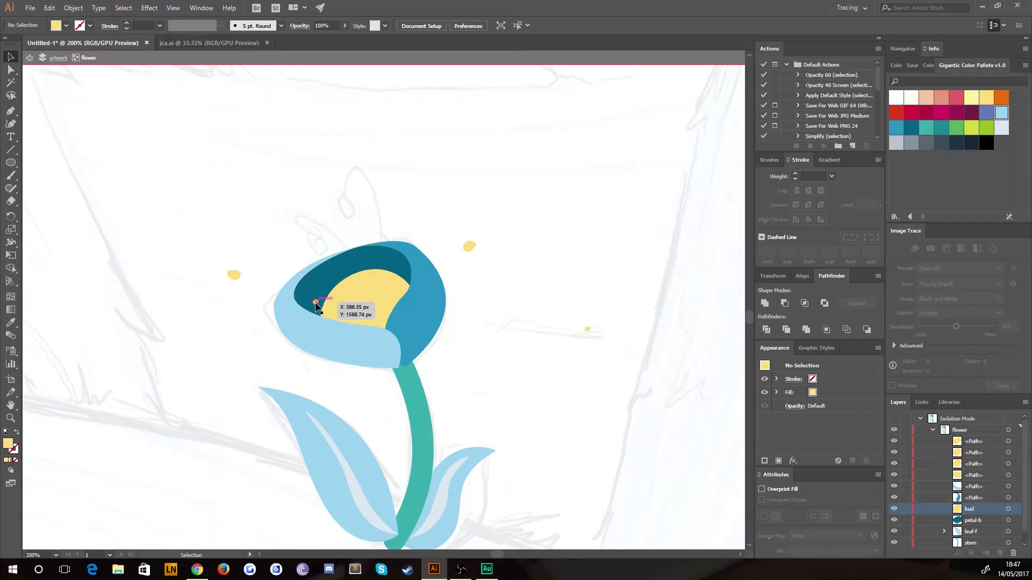
drag(319, 305, 393, 251)
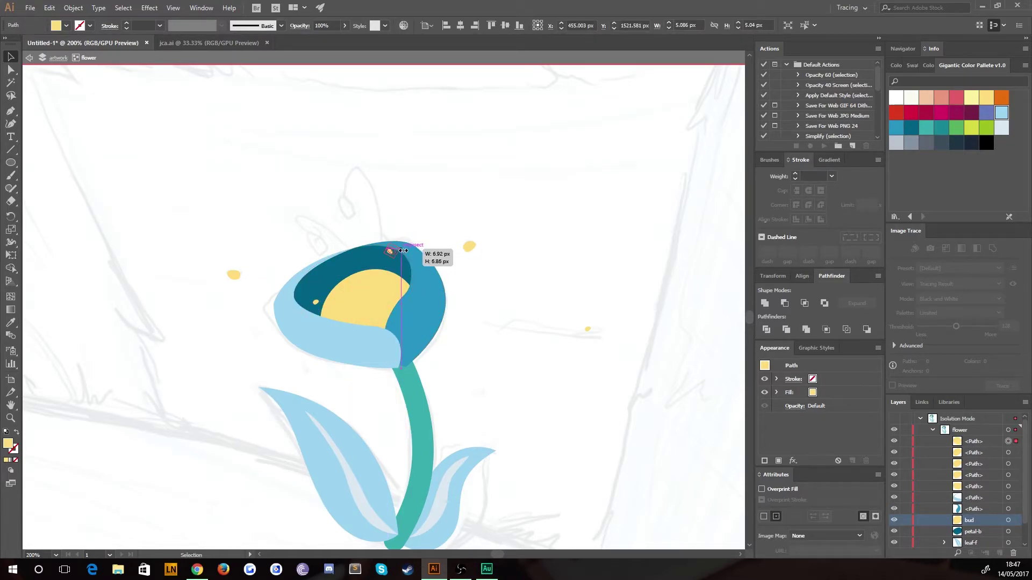
click(263, 369)
Select all five yellow pollen specks around the flower head and group them
drag(191, 380, 258, 319)
drag(666, 296, 524, 168)
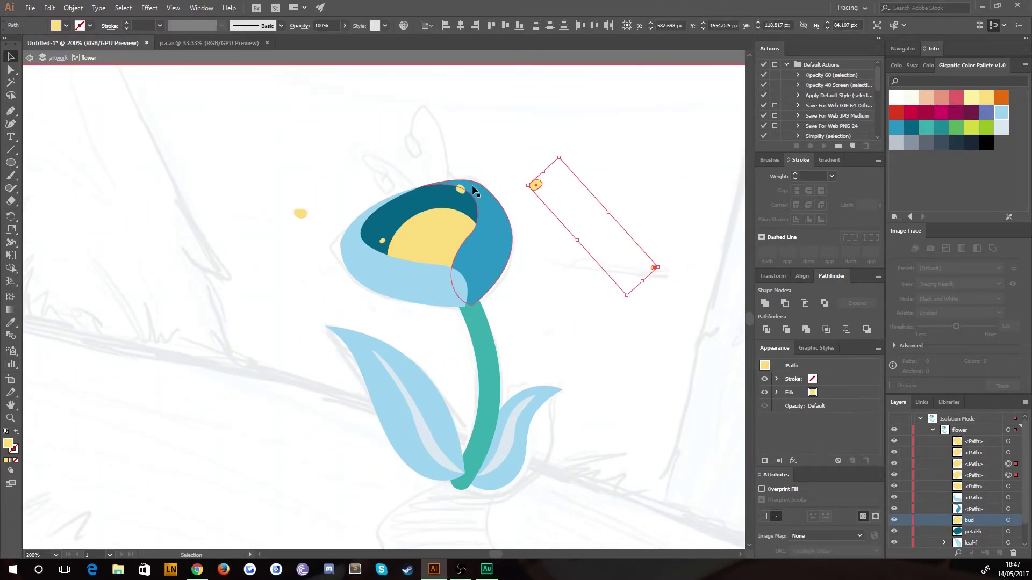
shift+click(460, 188)
shift+click(379, 243)
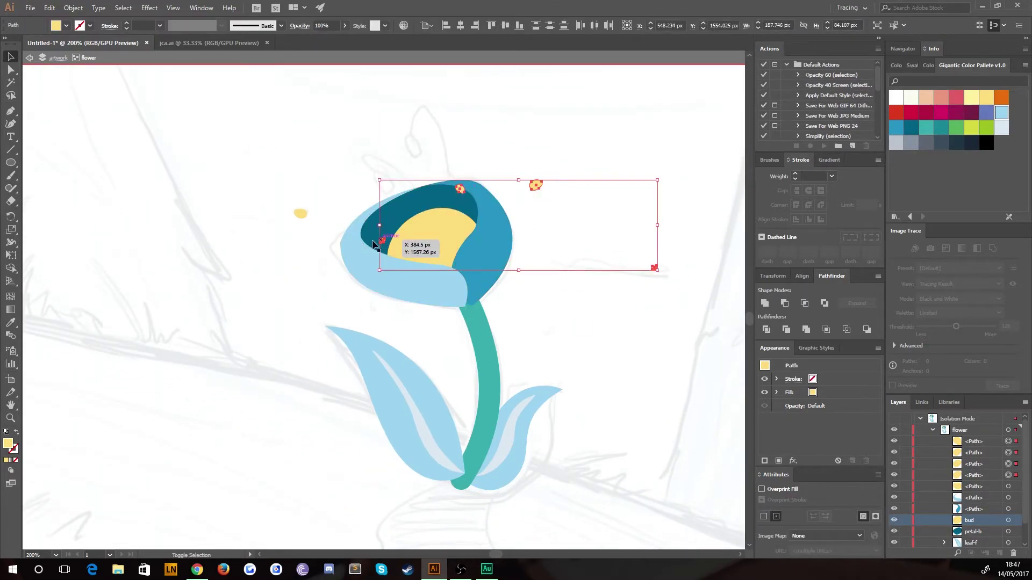
shift+click(300, 214)
key(ctrl)
key(ctrl+g)
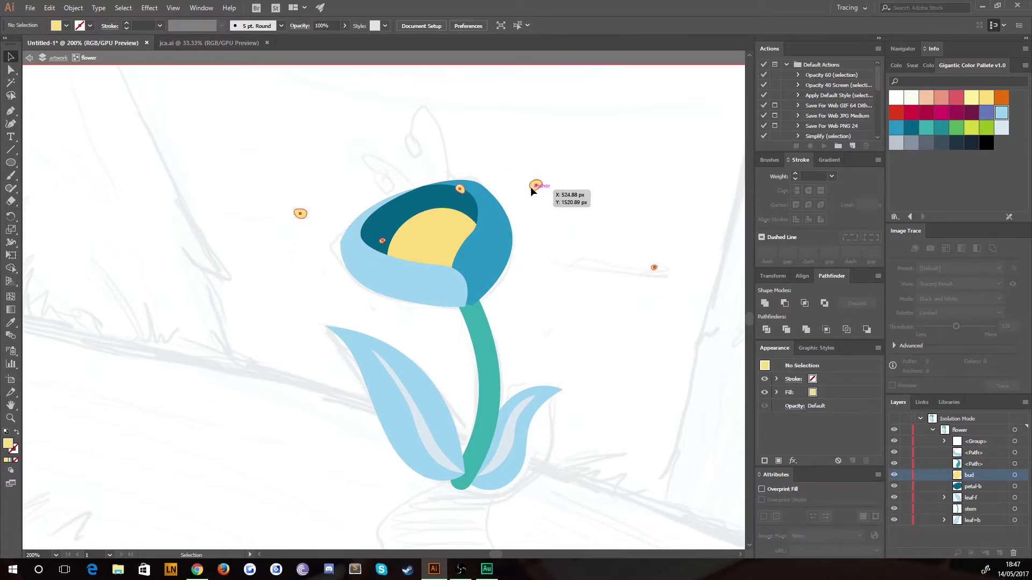
Rename the speck group pollen, the light blue front petal petal-l and the mid-blue petal petal-r
click(977, 442)
double_click(978, 442)
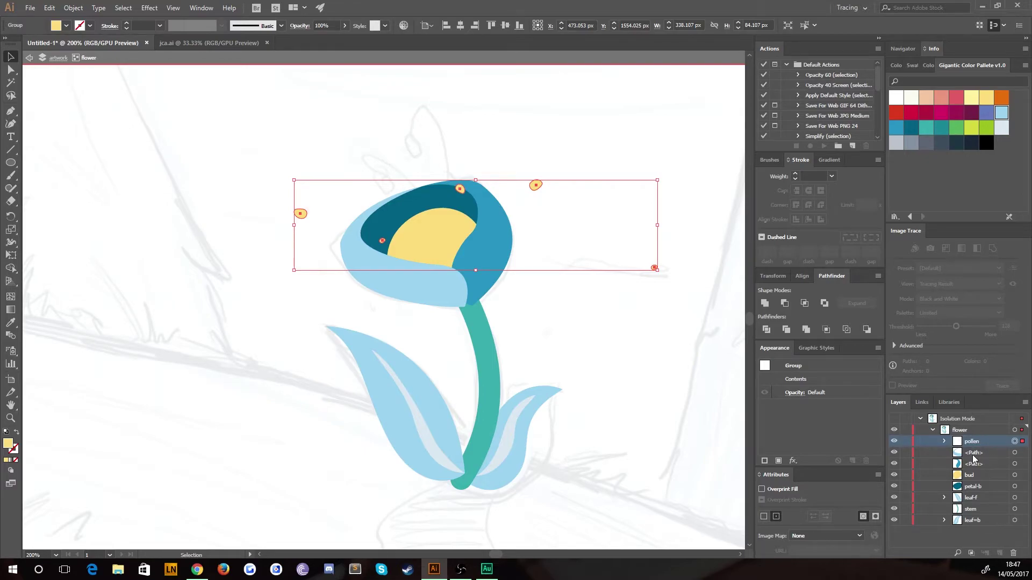
double_click(973, 453)
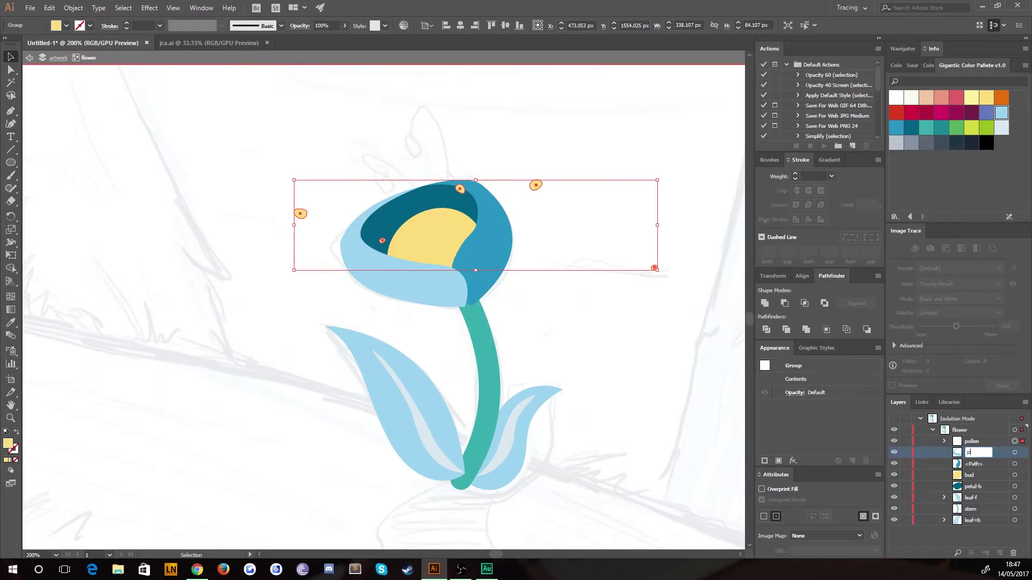
text(petal-l)
key(Return)
double_click(977, 464)
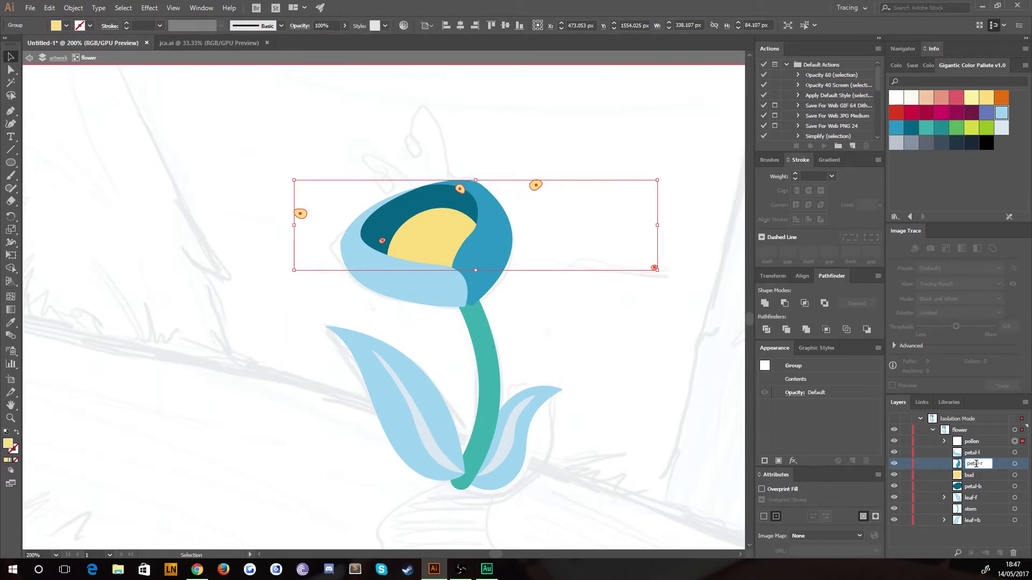
key(Return)
click(204, 323)
Draw a closed shading shape about 117 by 82 px with the Pen tool, its inner edge curving across the bud's lower right
drag(292, 269, 331, 322)
click(479, 294)
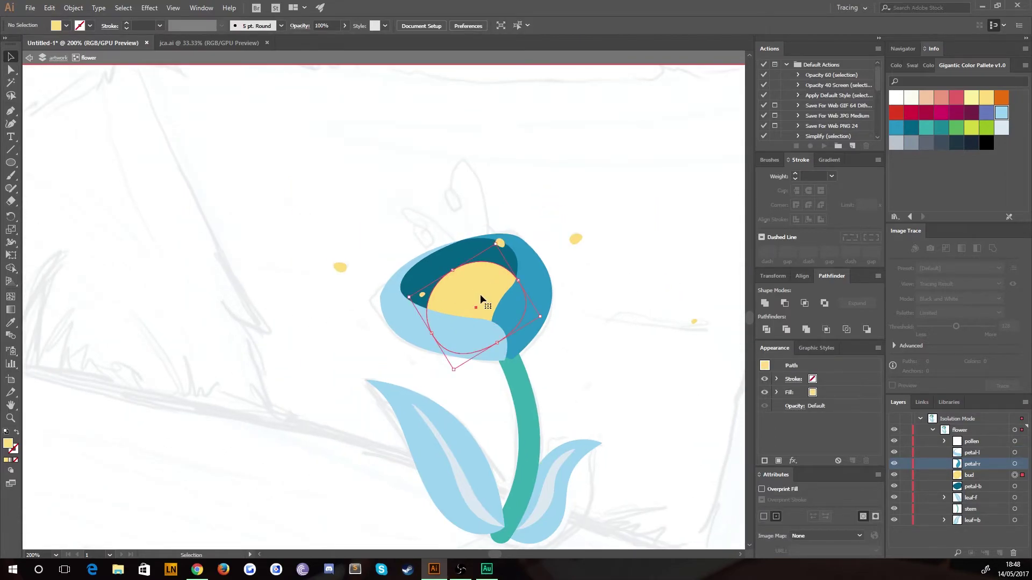
click(391, 250)
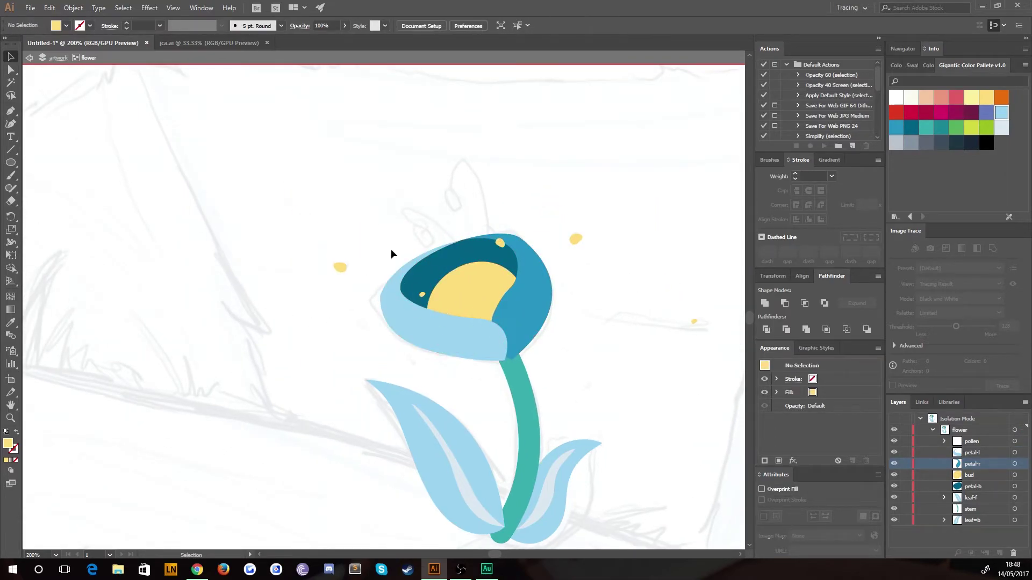
click(13, 113)
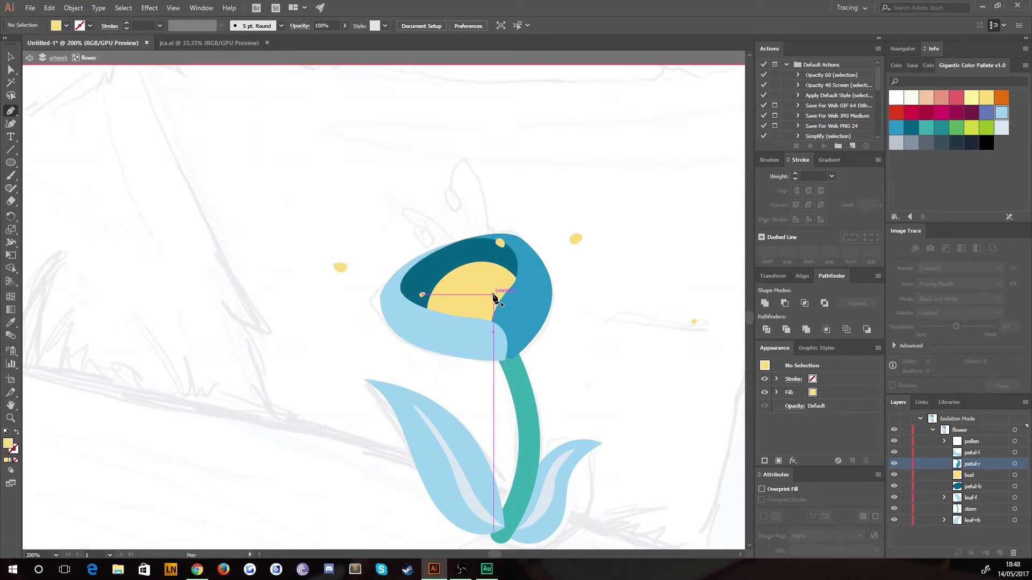
click(511, 267)
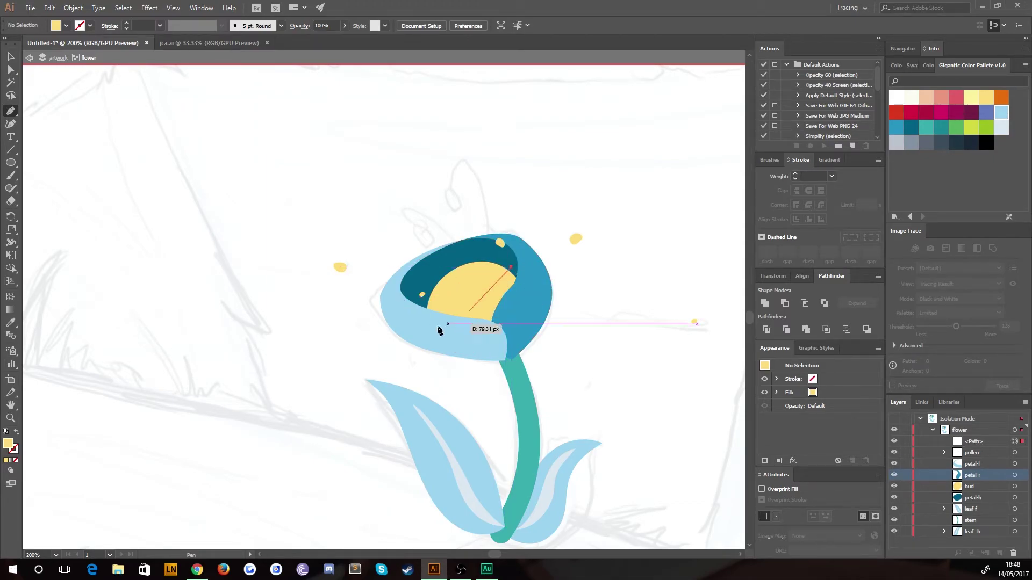
drag(409, 322, 326, 311)
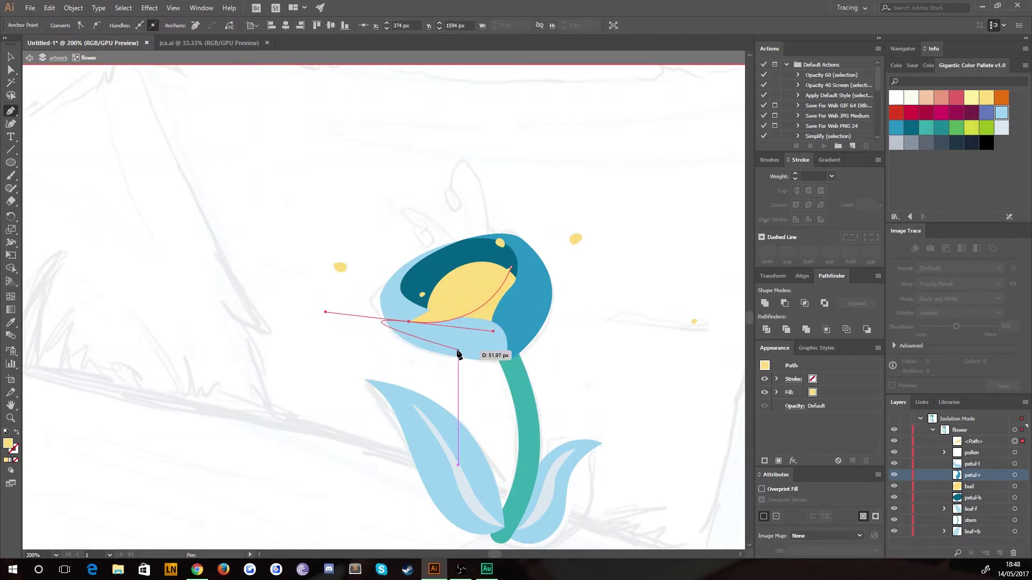
click(409, 321)
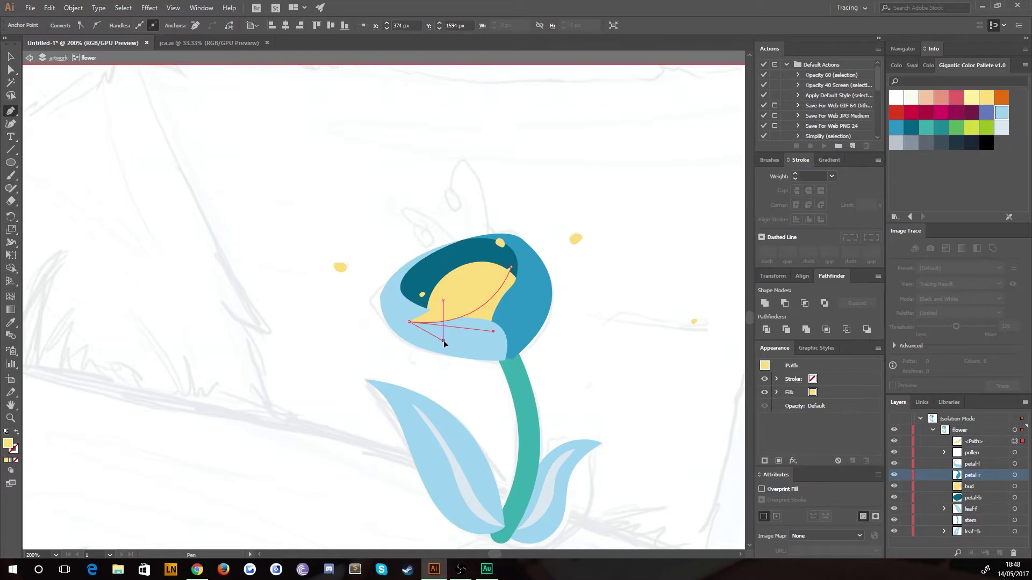
drag(444, 339, 486, 349)
click(484, 345)
click(527, 324)
drag(535, 292, 513, 274)
click(10, 56)
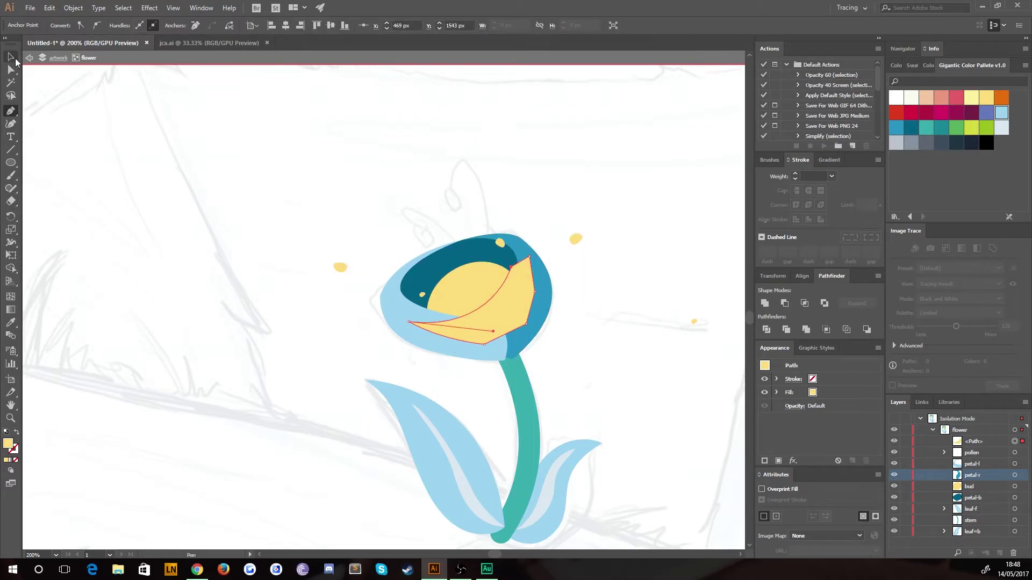
click(210, 230)
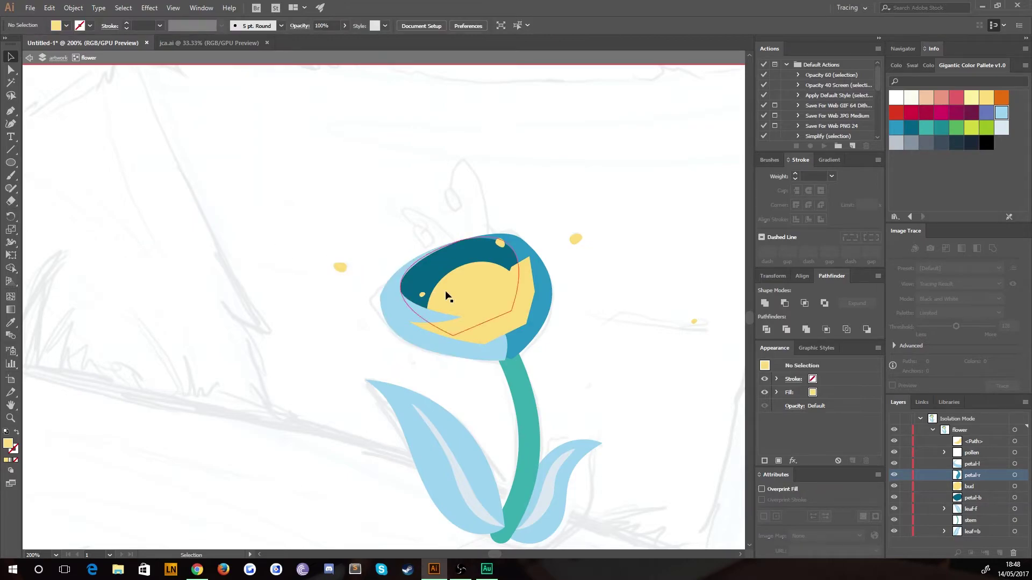
Copy the yellow bud and paste the duplicate in place in front of the shading shape
click(475, 305)
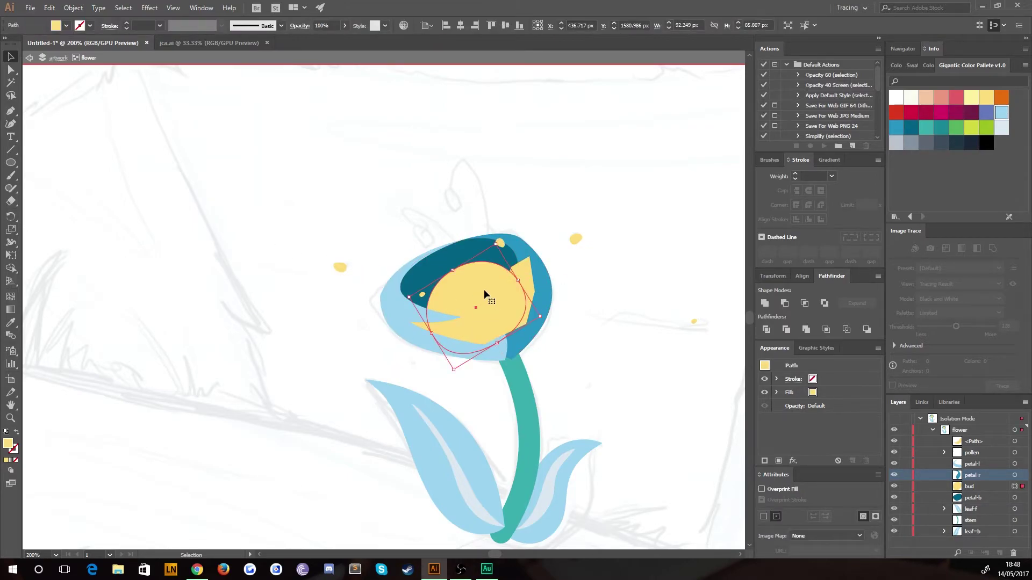
key(ctrl)
key(ctrl+c)
key(ctrl+f)
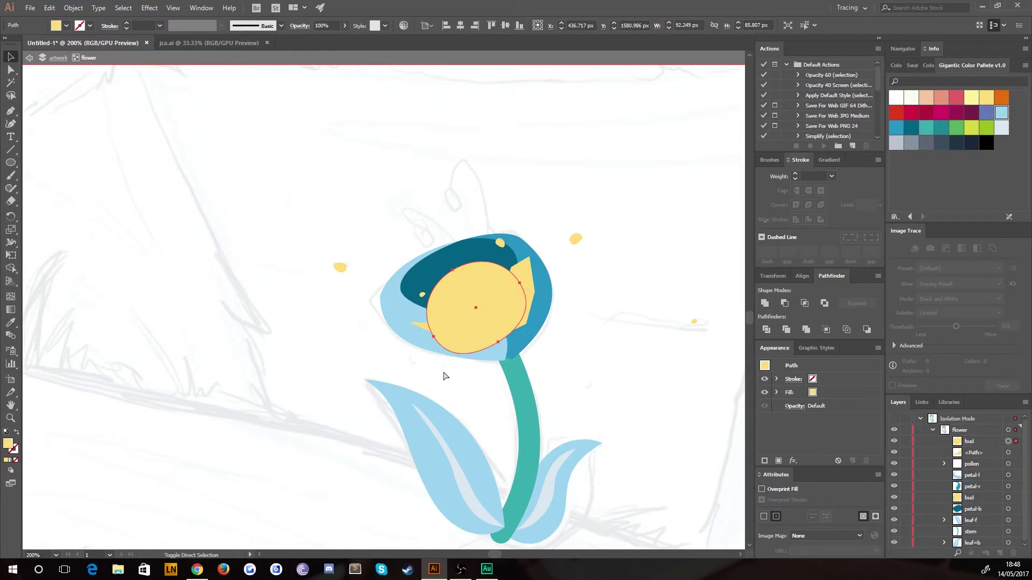
shift+click(536, 285)
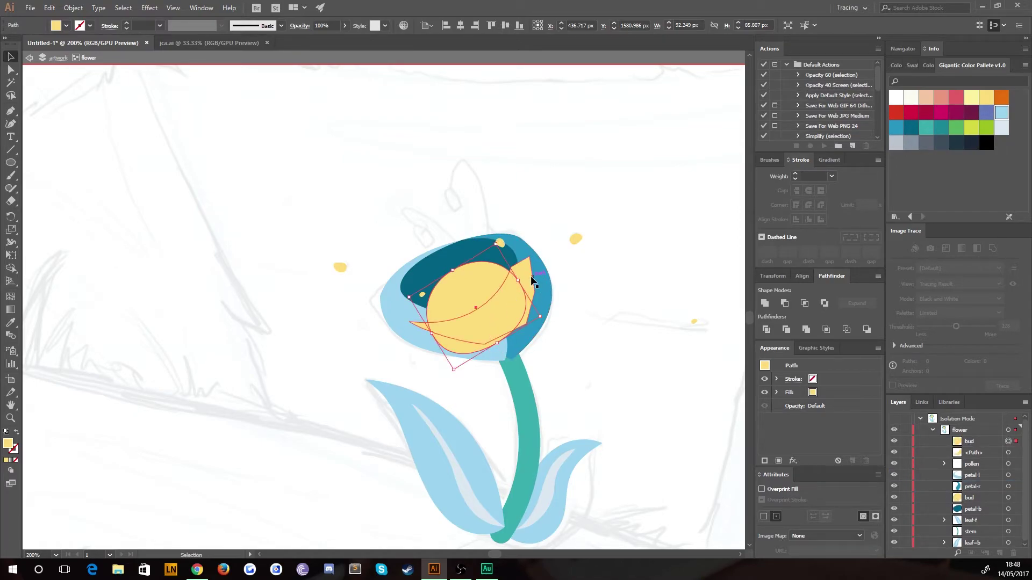
click(389, 192)
drag(433, 293, 192, 249)
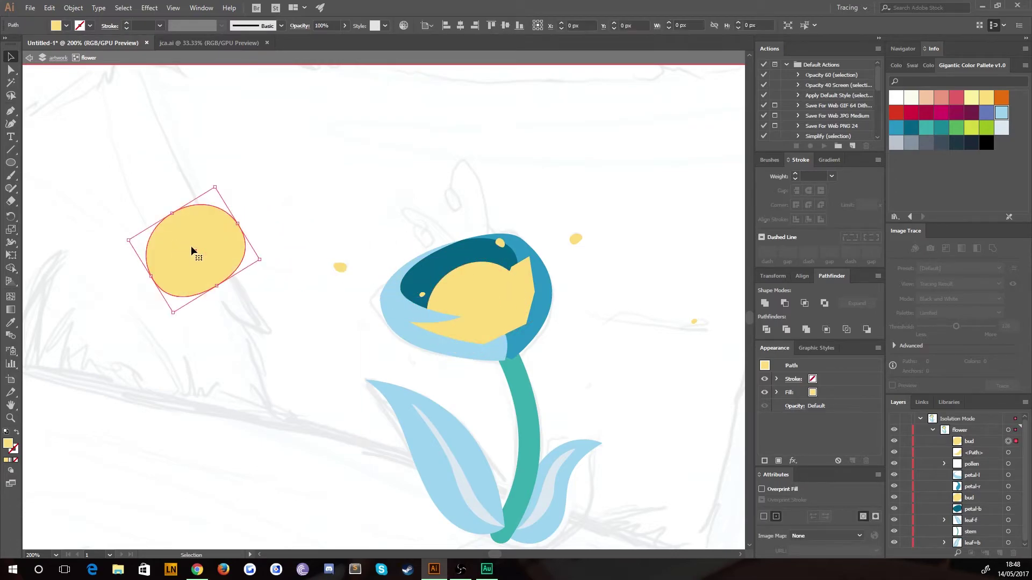
drag(520, 311, 269, 274)
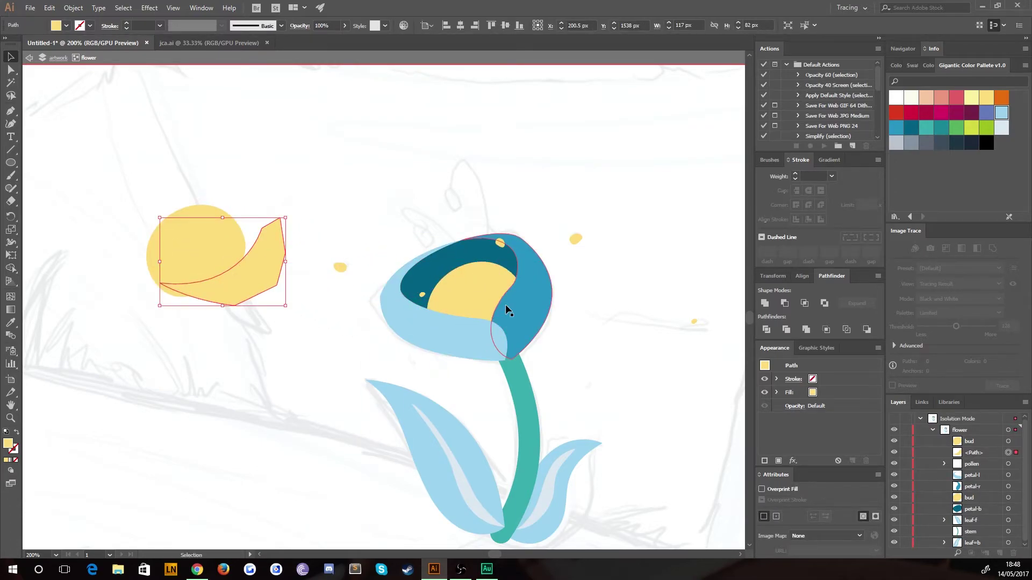
key(ctrl+z)
key(ctrl+z)
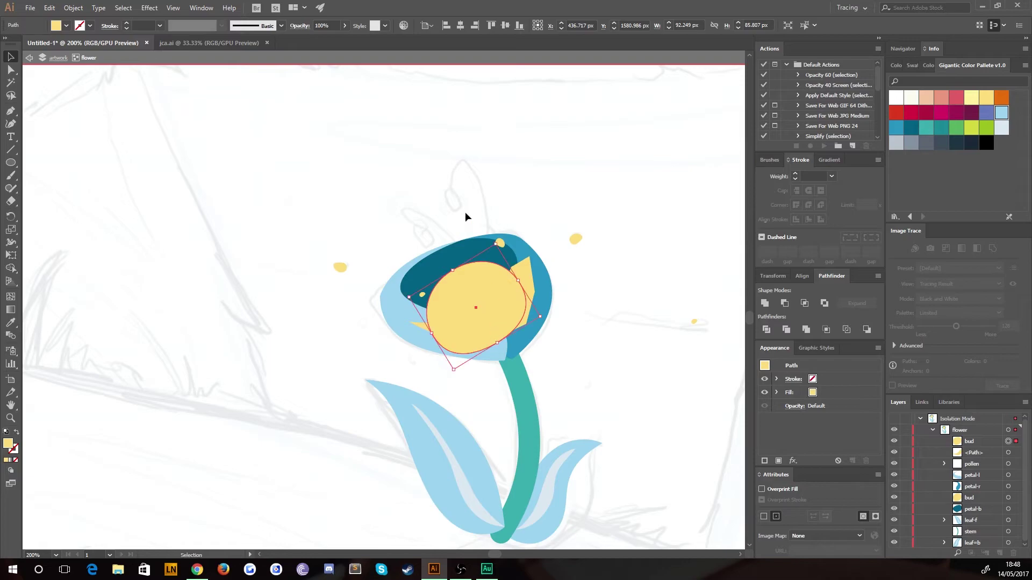
Intersect the bud copy with the shading shape so only their overlapping area is kept
click(436, 183)
click(487, 280)
shift+click(527, 278)
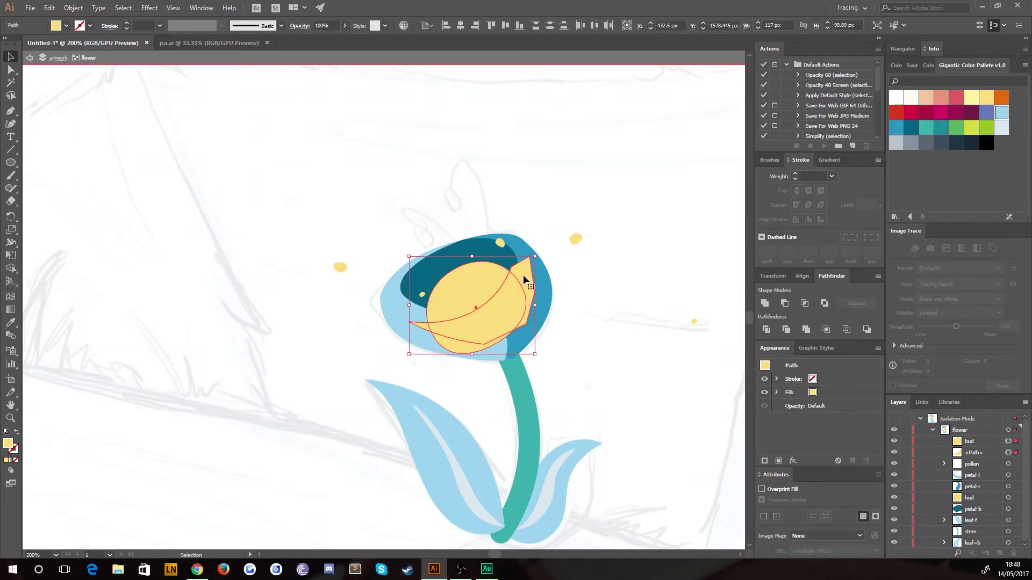
click(805, 305)
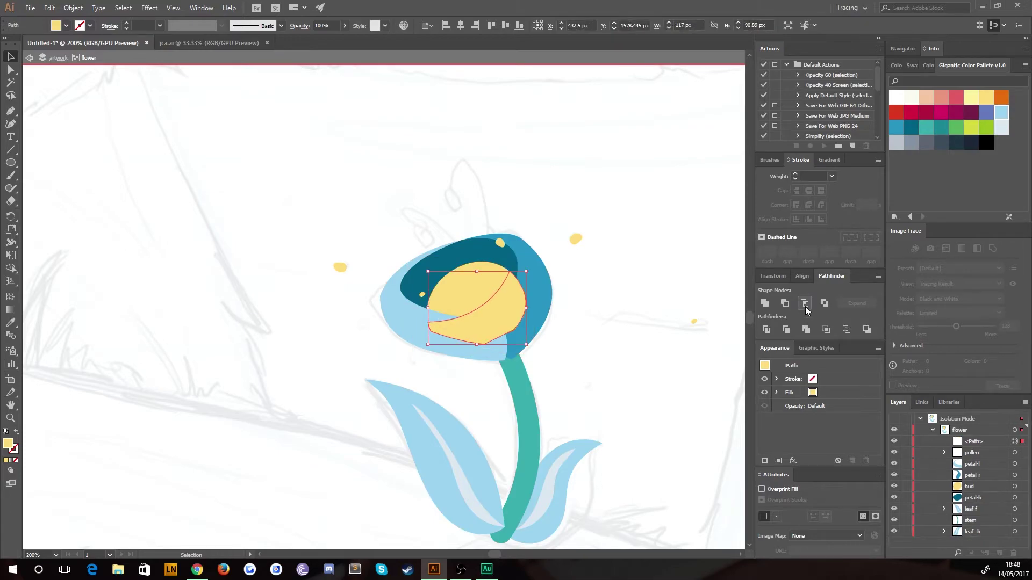
Send the trimmed shading shape backward until it sits behind petal-r and directly above the bud
click(513, 99)
click(504, 316)
key(a)
key(ctrl+bracketleft)
key(ctrl+bracketleft)
key(ctrl+bracketleft)
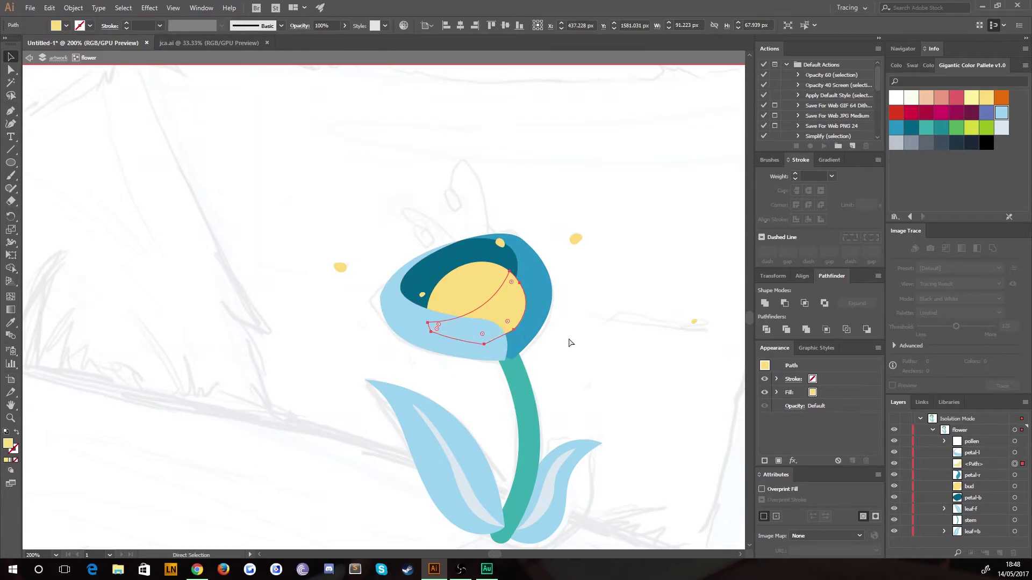
key(v)
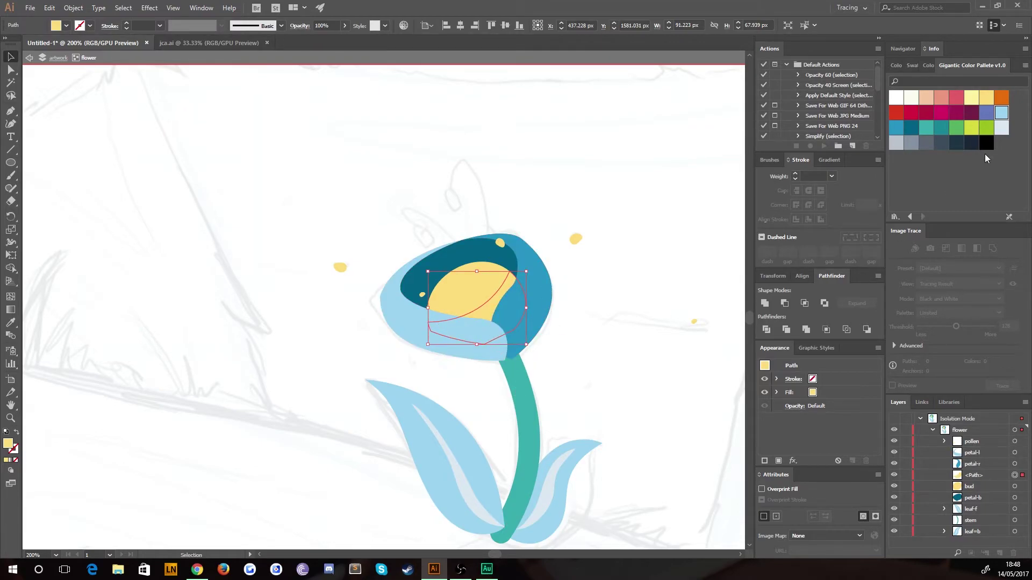
Fill the bud's shading shape with the darker yellow edbe69
click(1002, 103)
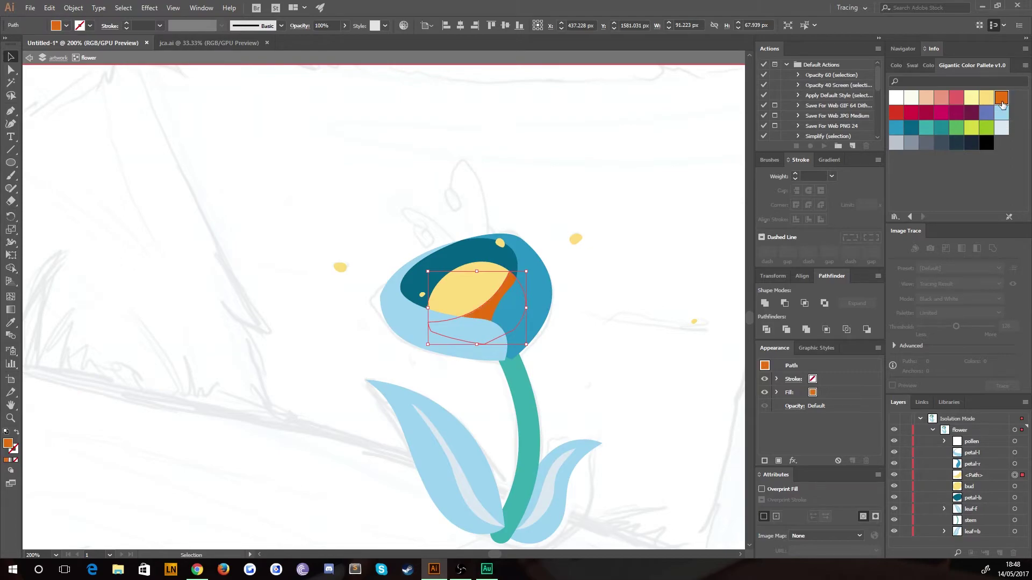
click(986, 101)
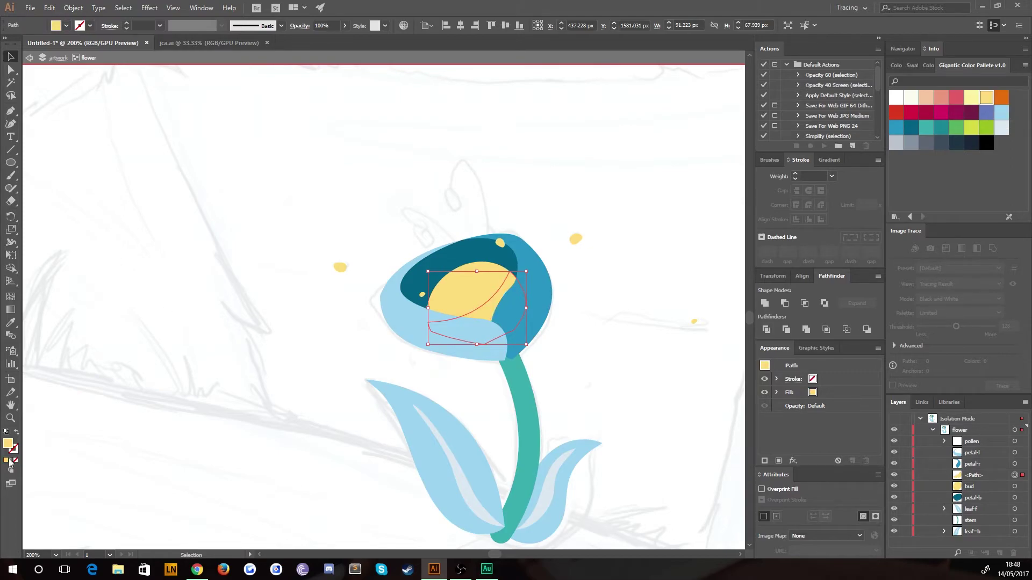
double_click(7, 444)
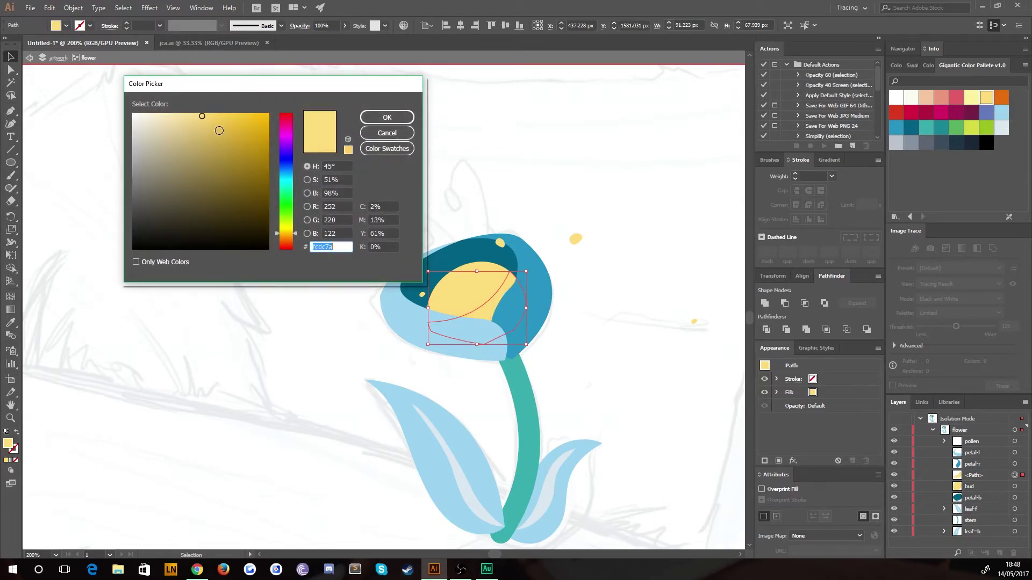
click(209, 122)
click(288, 238)
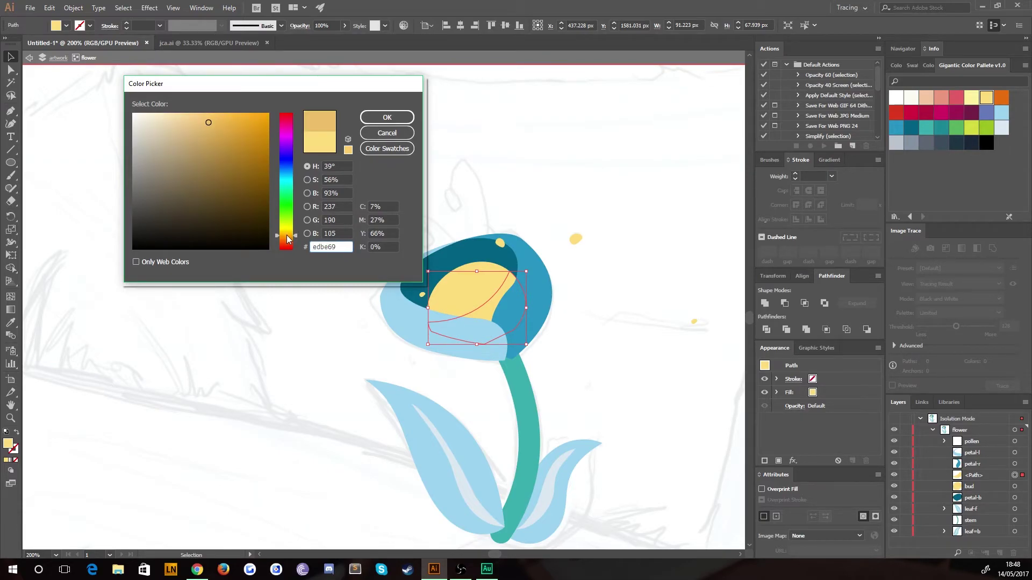
click(387, 117)
click(241, 282)
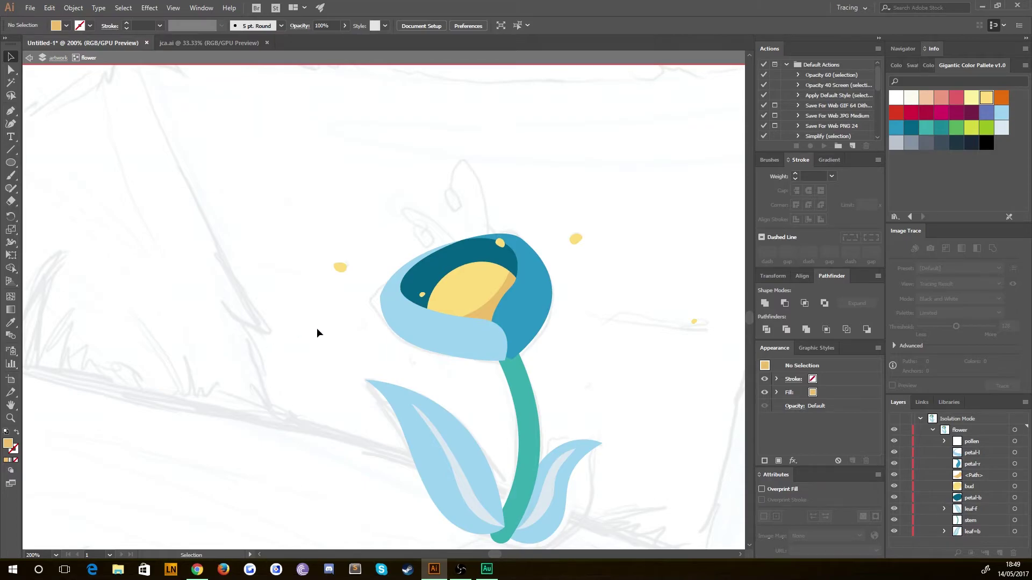
Draw an unfilled filament with a 1 pt palette-yellow stroke, rising from the bud and hooking left along the sketch
drag(347, 206, 312, 232)
click(12, 112)
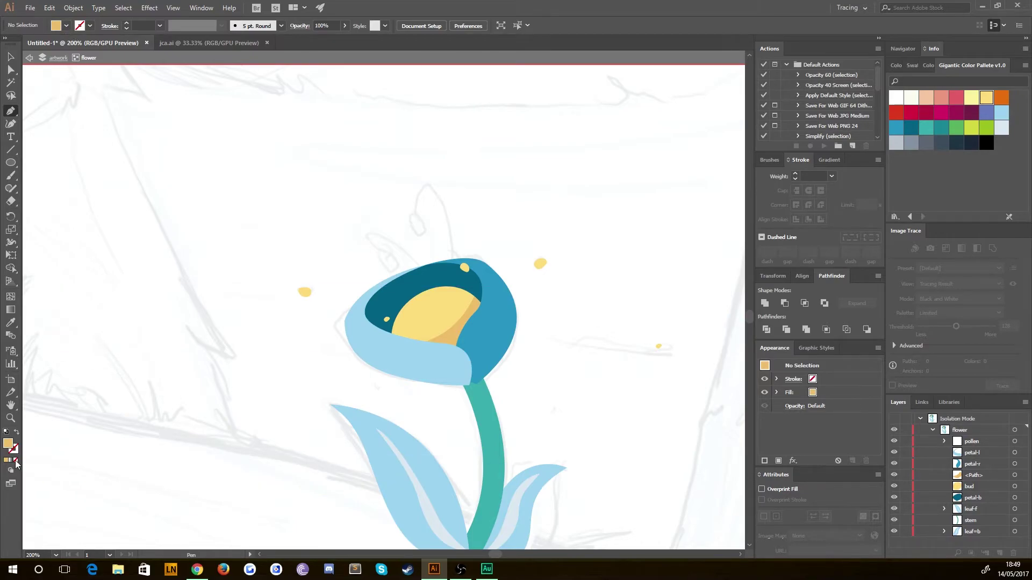
click(16, 461)
click(15, 450)
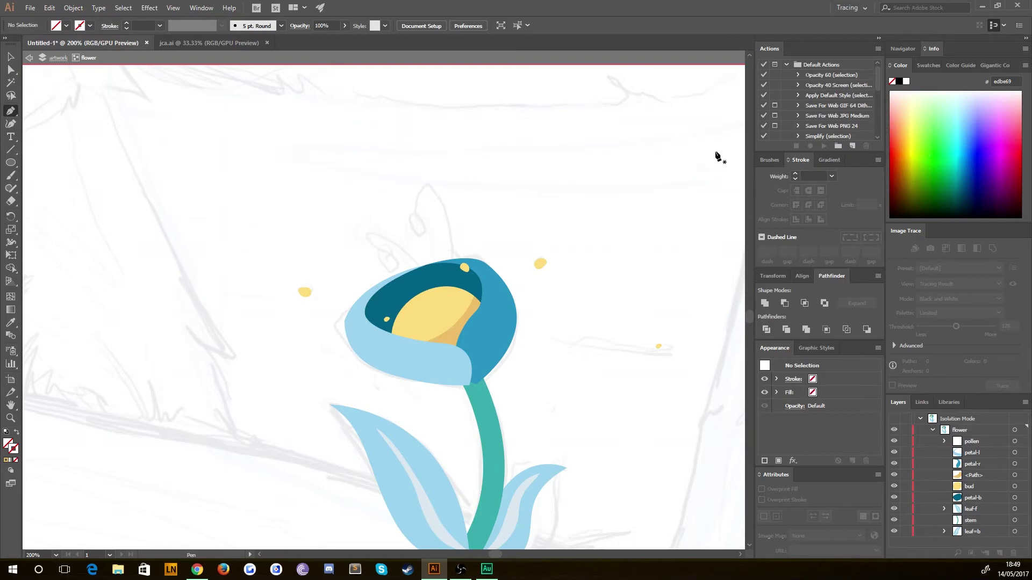
click(991, 65)
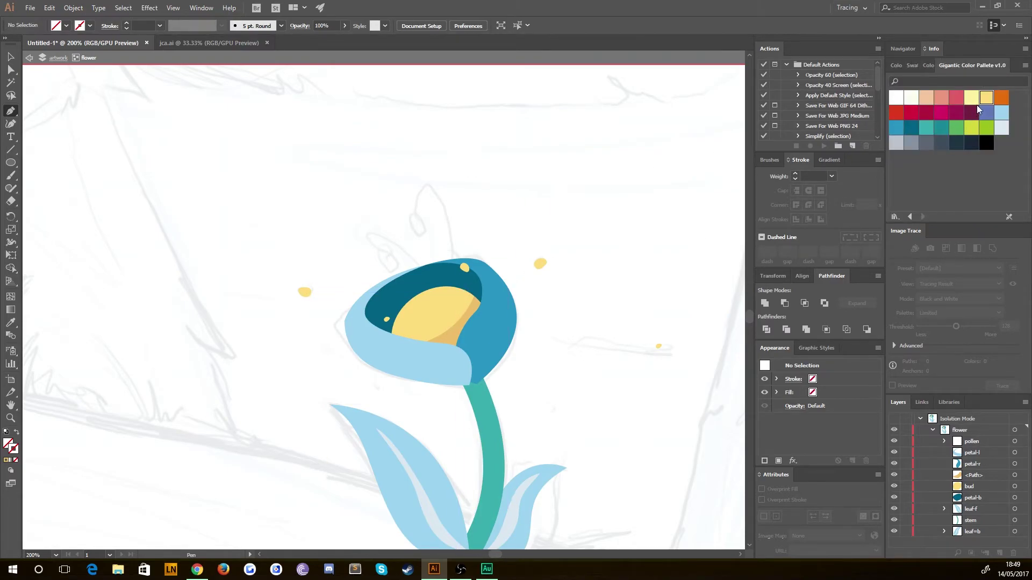
click(986, 97)
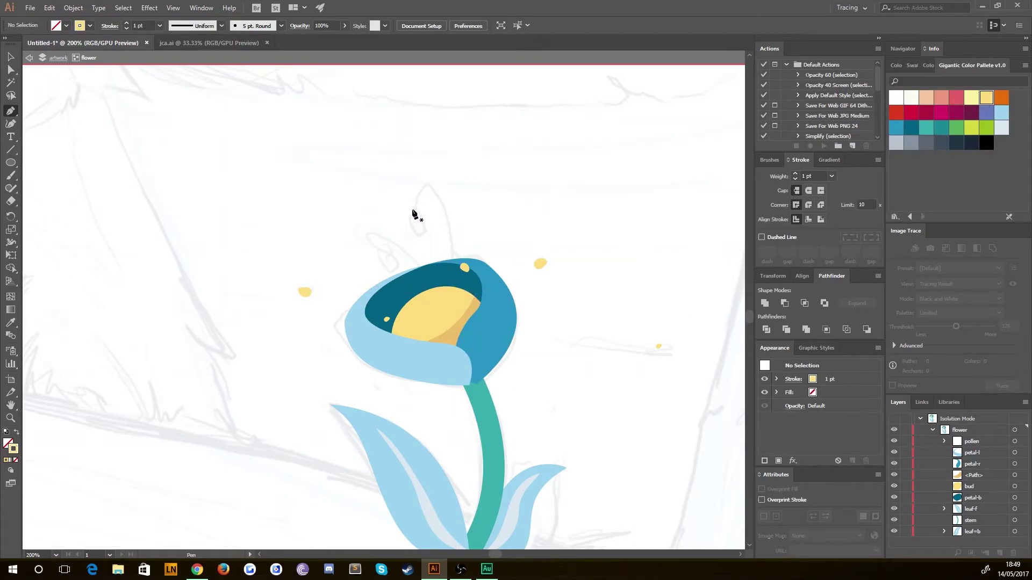
drag(447, 310, 425, 248)
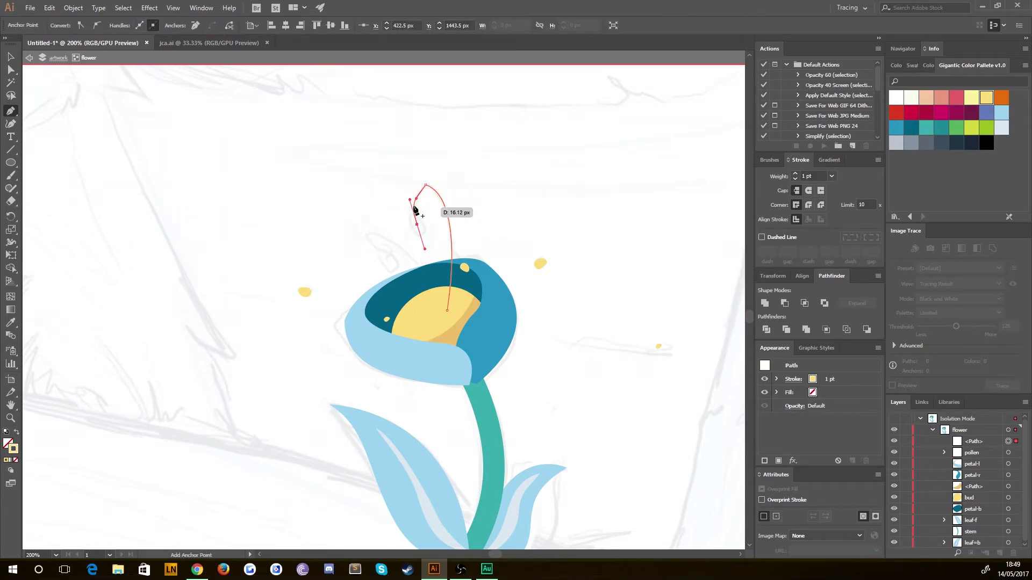
click(11, 57)
click(32, 74)
Adjust the left handle of the filament's topmost anchor to round off its pointed bend
click(11, 69)
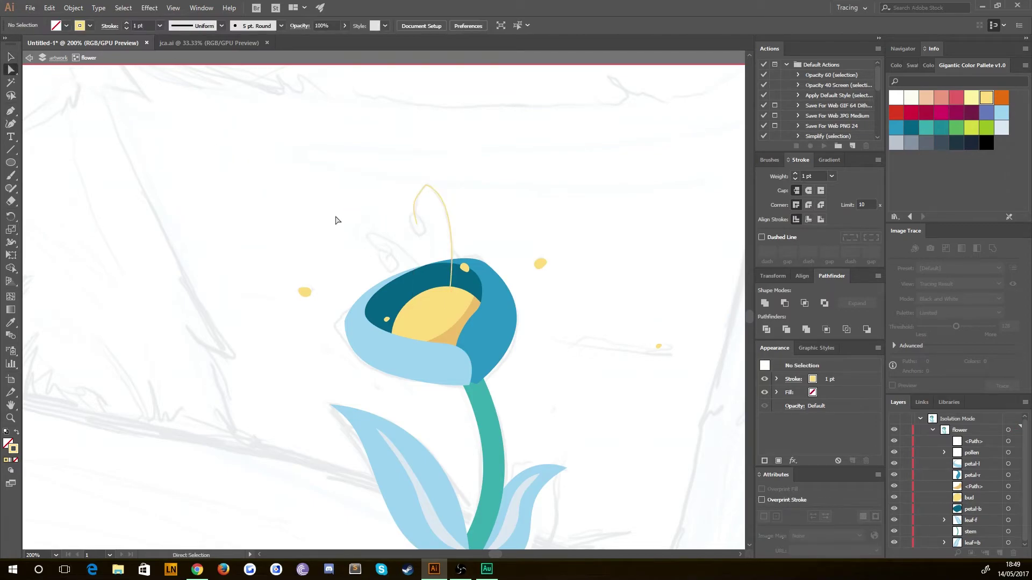
click(427, 185)
key(ctrl+plus)
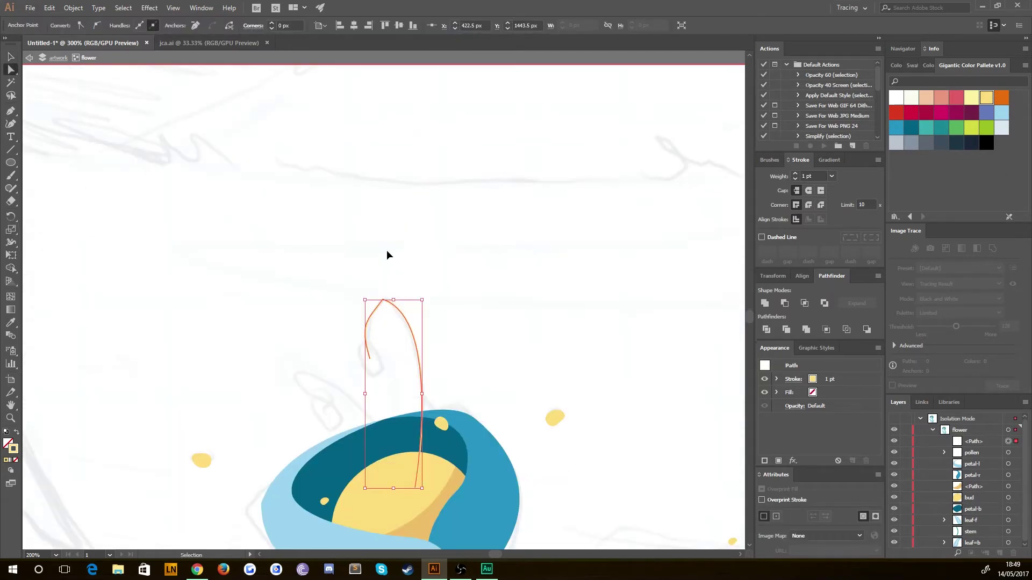
key(ctrl+plus)
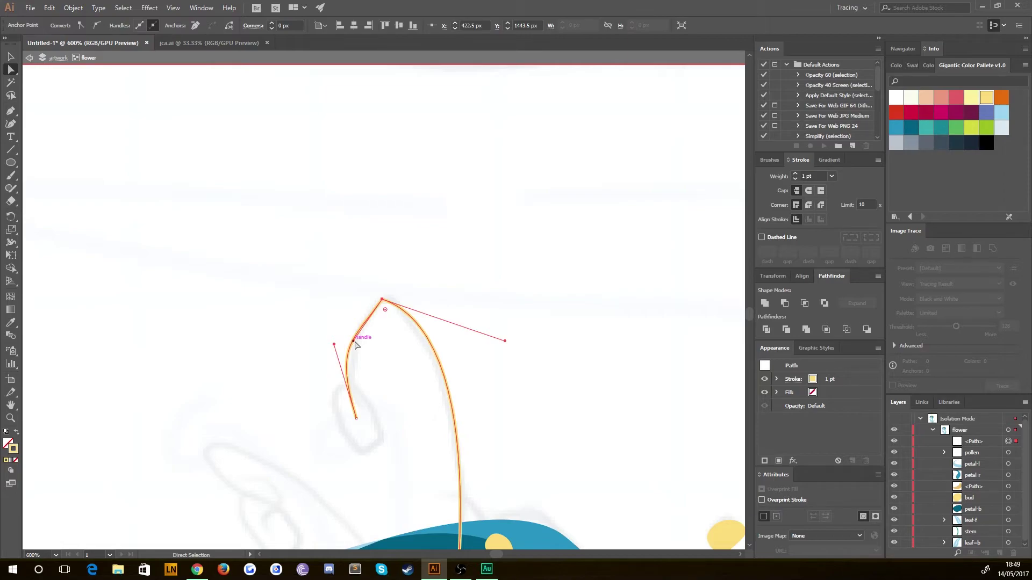
drag(353, 342, 360, 293)
click(264, 316)
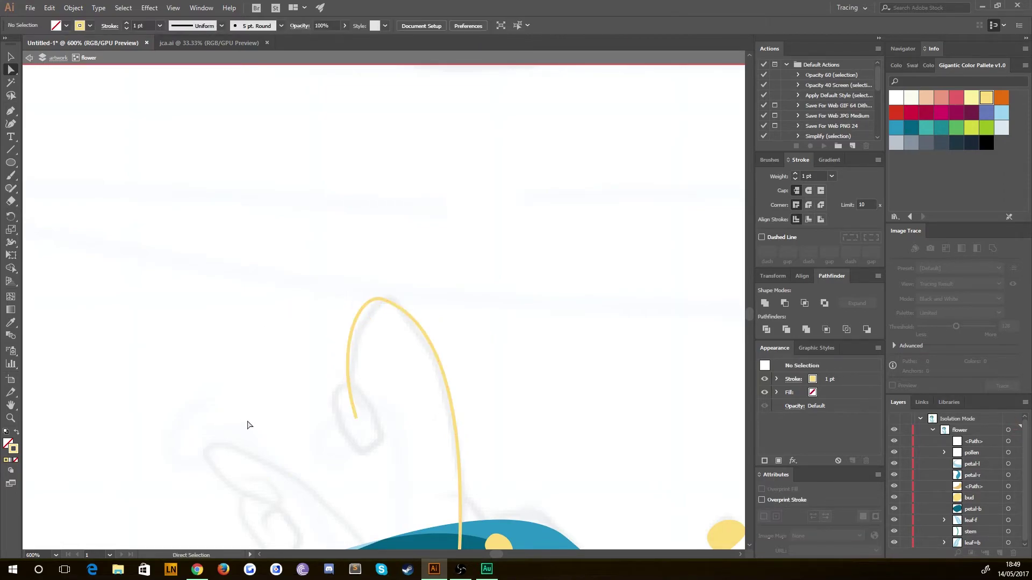
Increase the curved filament's stroke weight to 6 pt
drag(252, 447, 310, 235)
click(406, 144)
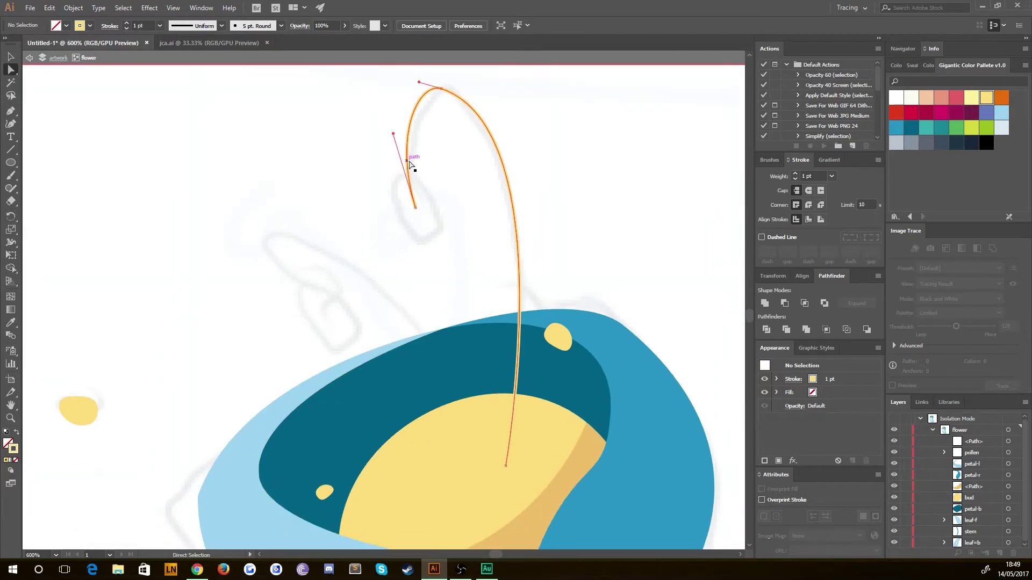
click(10, 56)
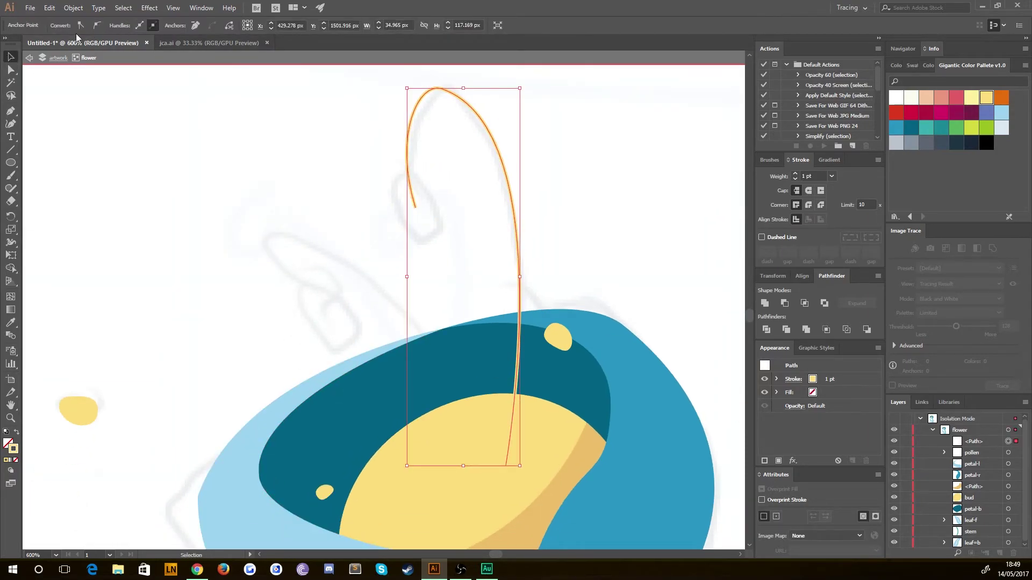
click(356, 147)
click(412, 128)
click(126, 23)
click(127, 23)
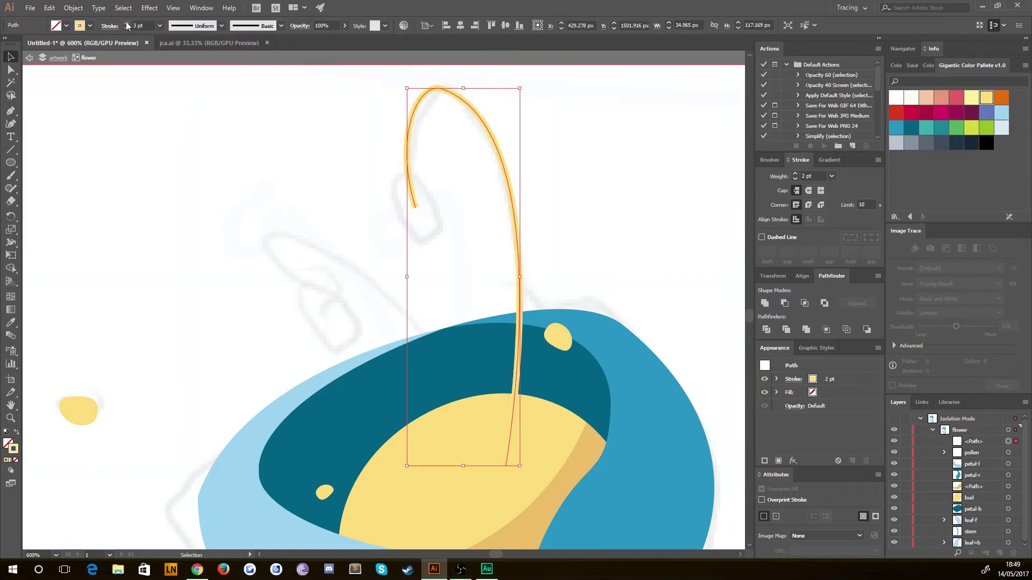
click(126, 23)
click(127, 24)
click(126, 23)
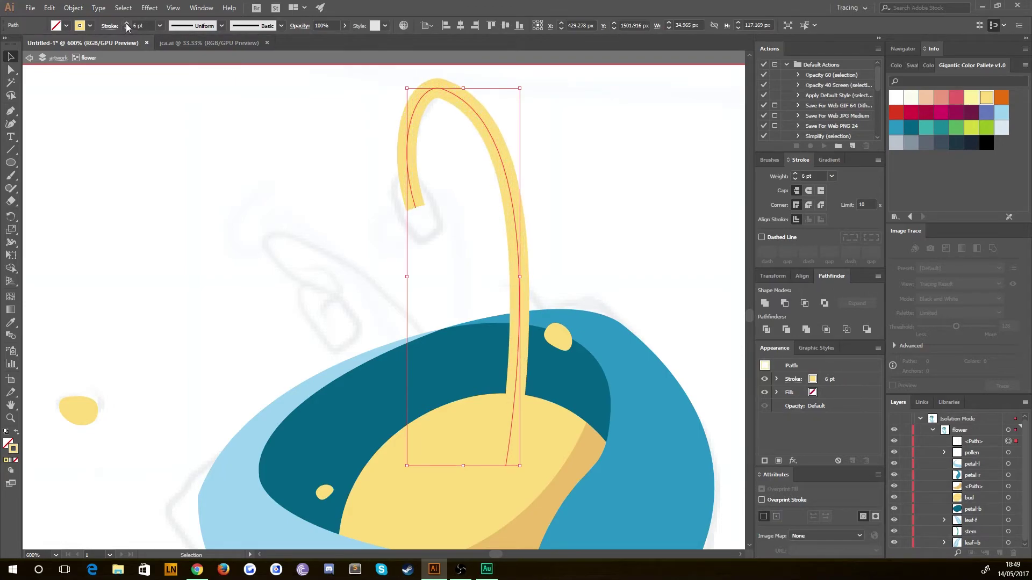
click(285, 134)
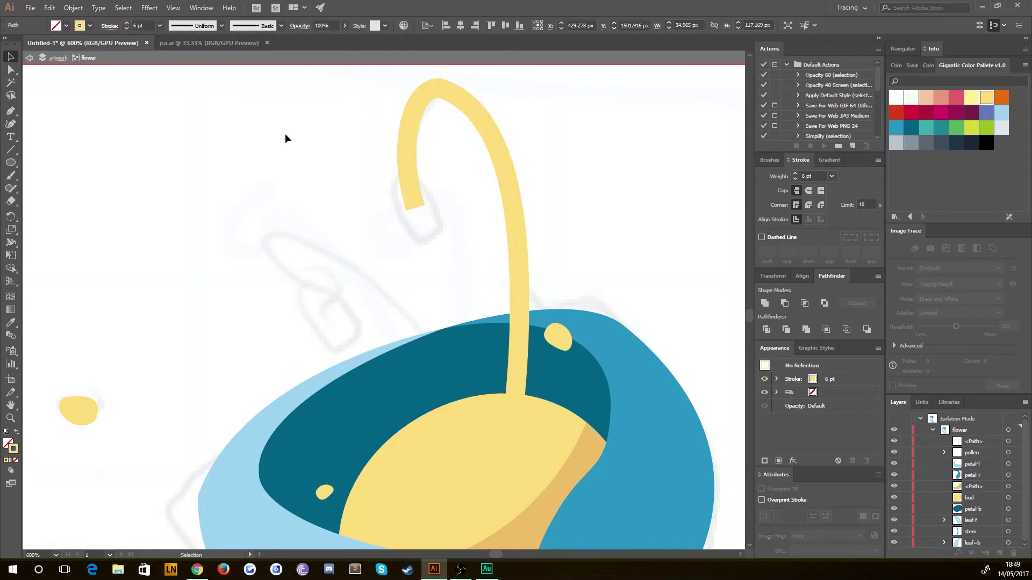
Draw a 16 px circle beside the filament's hooked end, with the palette's pale yellow as its fill and no stroke
click(11, 163)
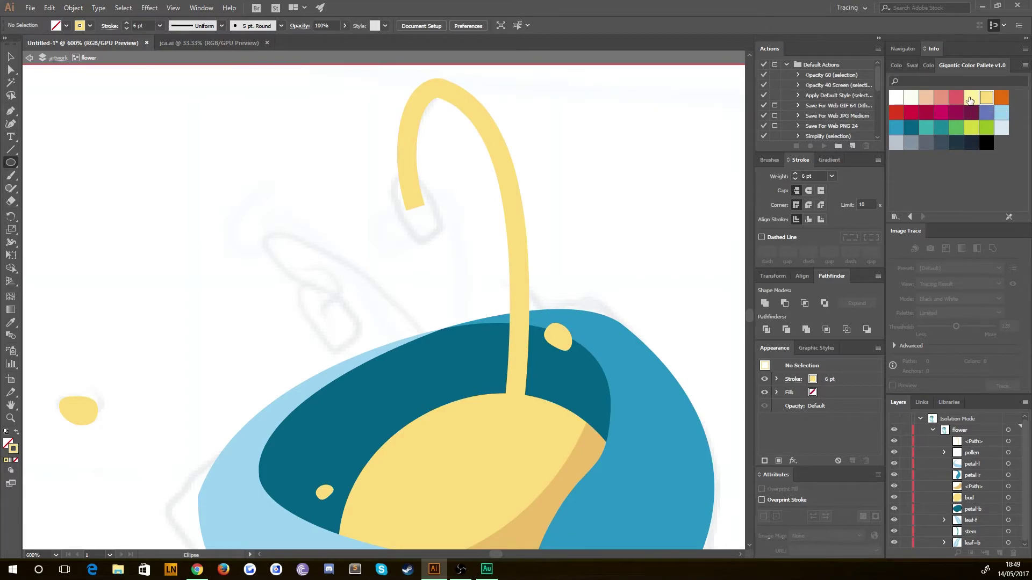
click(971, 99)
drag(394, 266, 343, 215)
key(v)
click(318, 262)
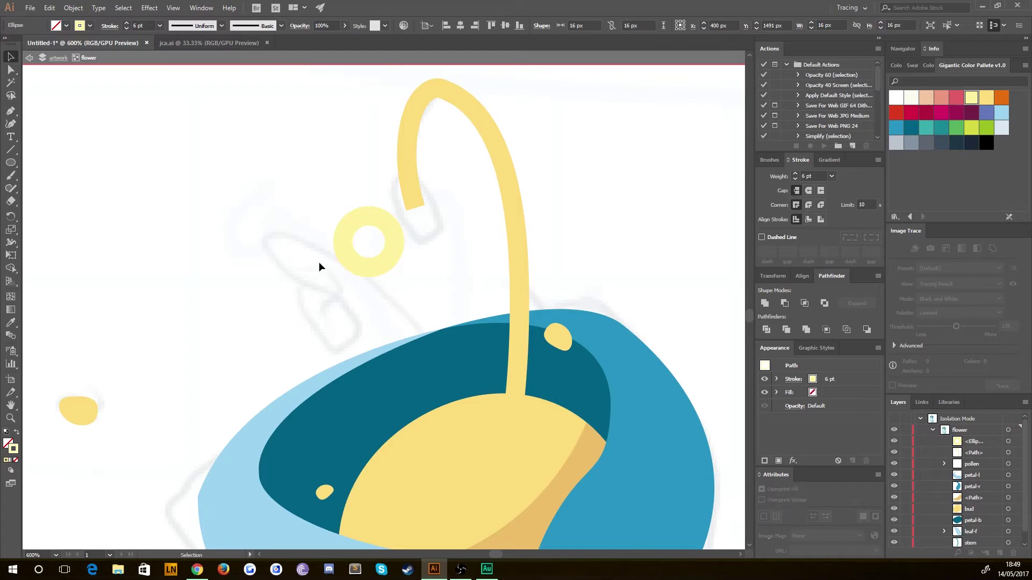
click(346, 252)
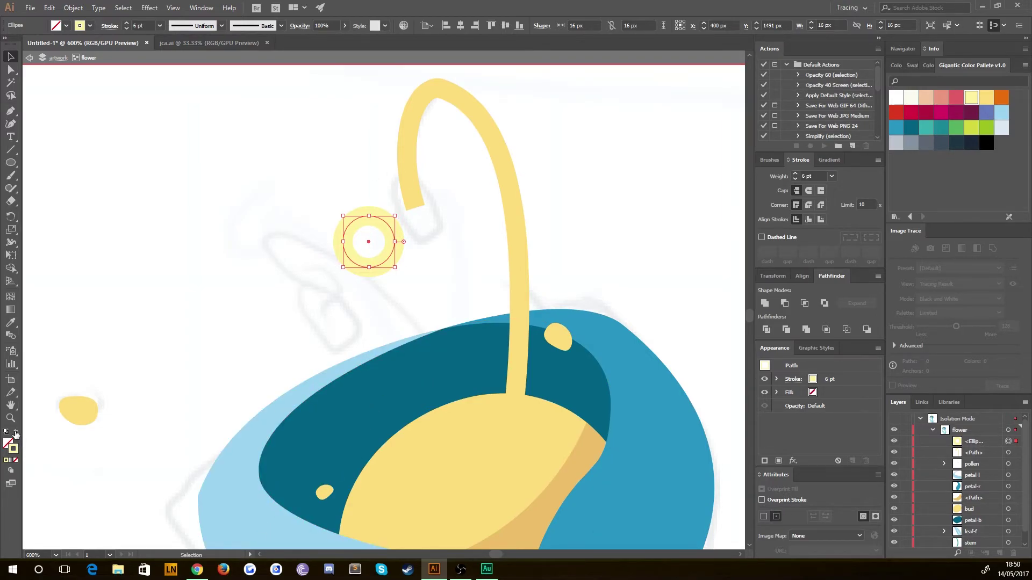
click(16, 433)
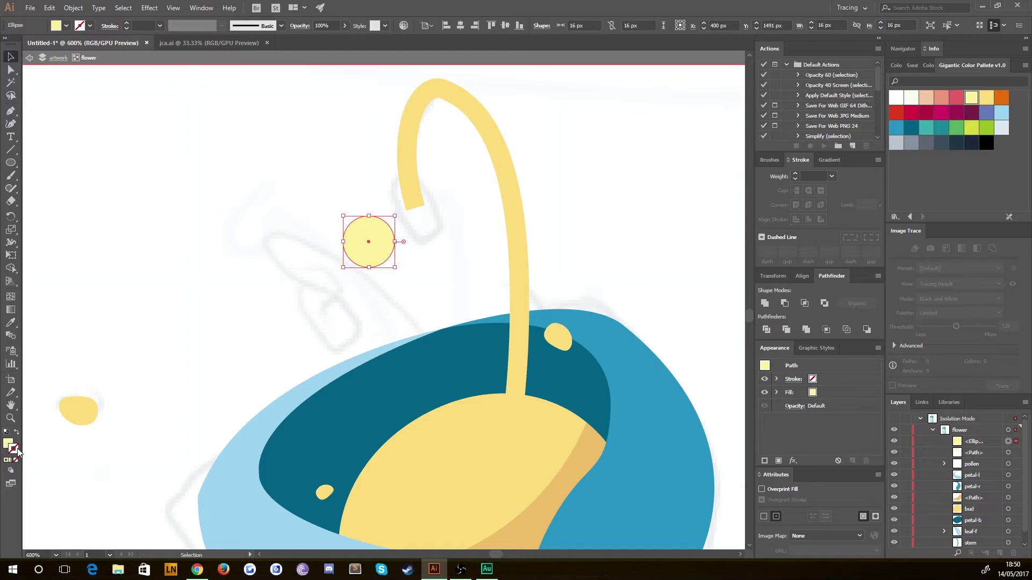
click(273, 259)
Place the pale yellow circle over the filament's hooked end and group it with the filament
drag(372, 255, 421, 223)
click(283, 229)
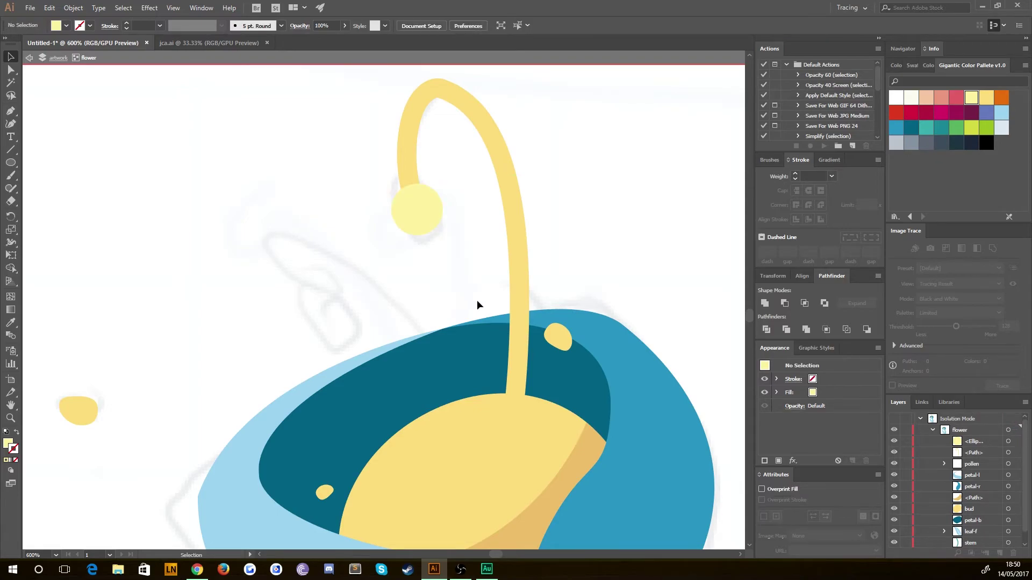
drag(349, 179, 458, 249)
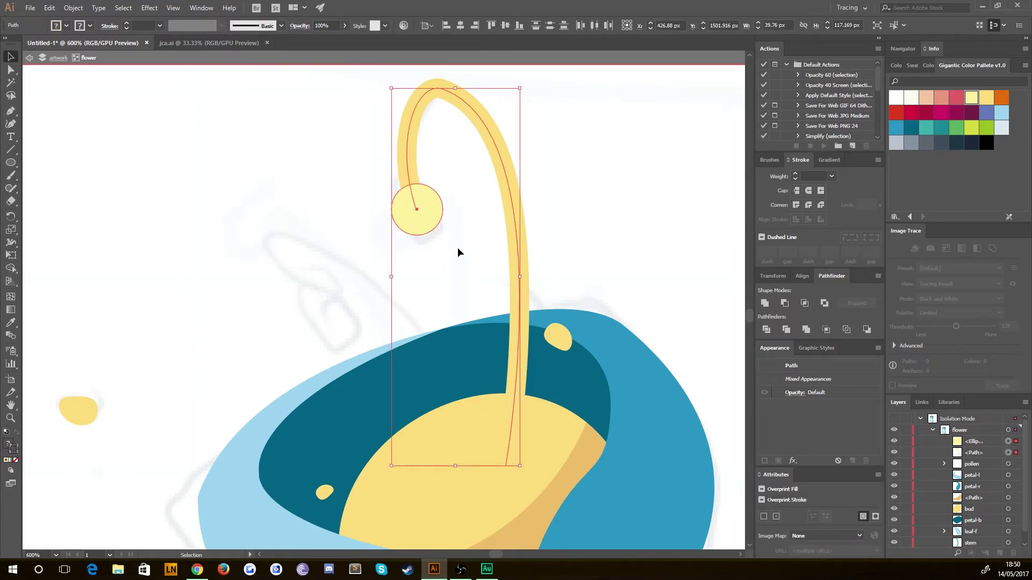
key(ctrl+g)
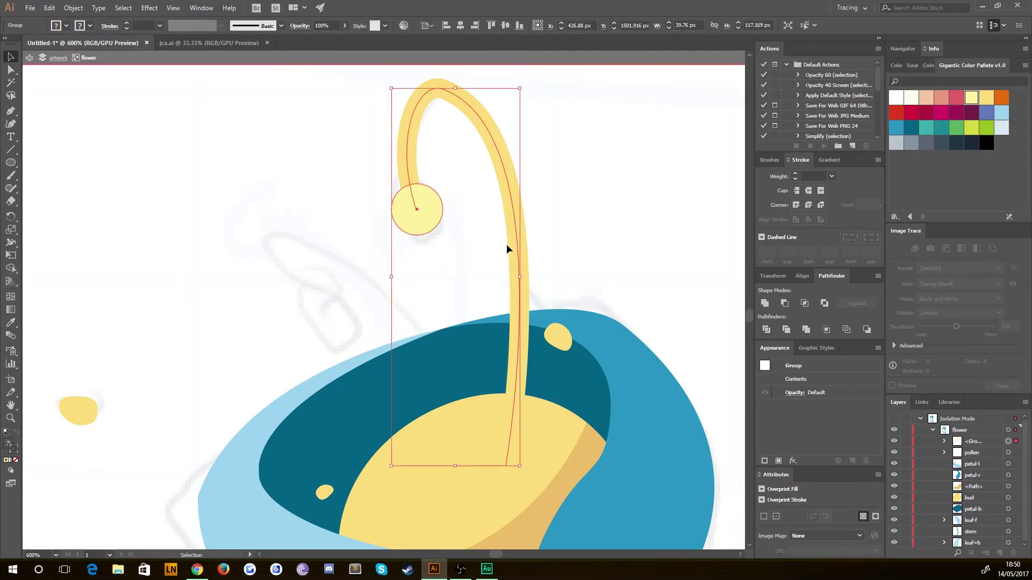
Duplicate the stamen group to the left, then shrink, tilt and position the copy along the smaller sketched stamen so it rises from the bud
drag(514, 239, 294, 262)
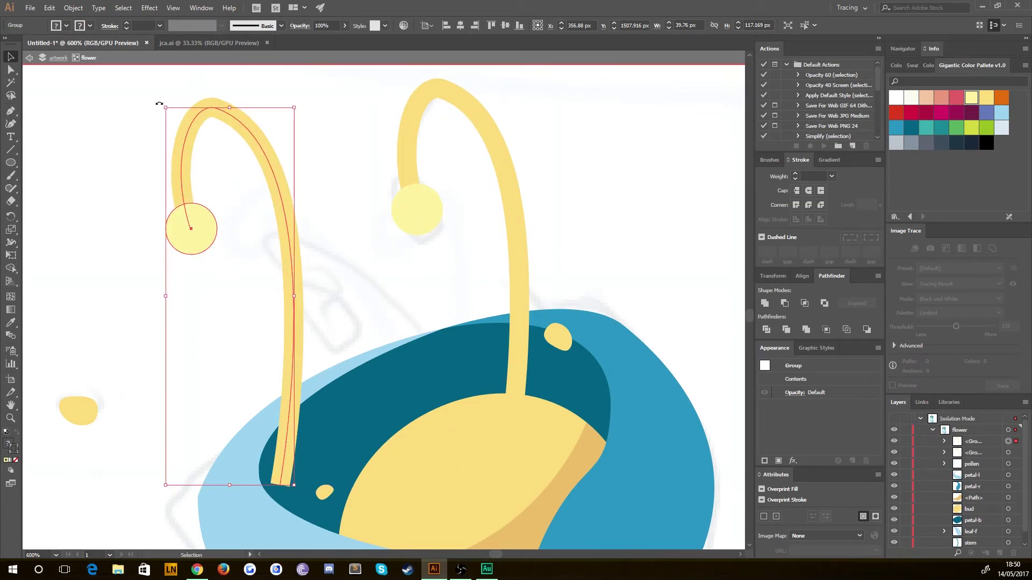
drag(159, 103, 167, 211)
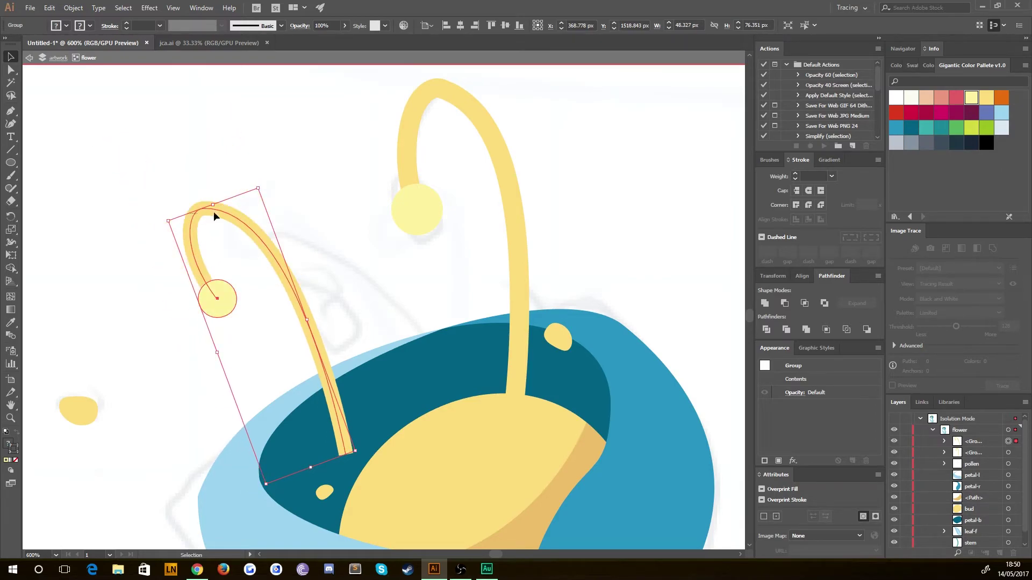
drag(213, 300, 303, 300)
drag(252, 218, 263, 245)
click(181, 305)
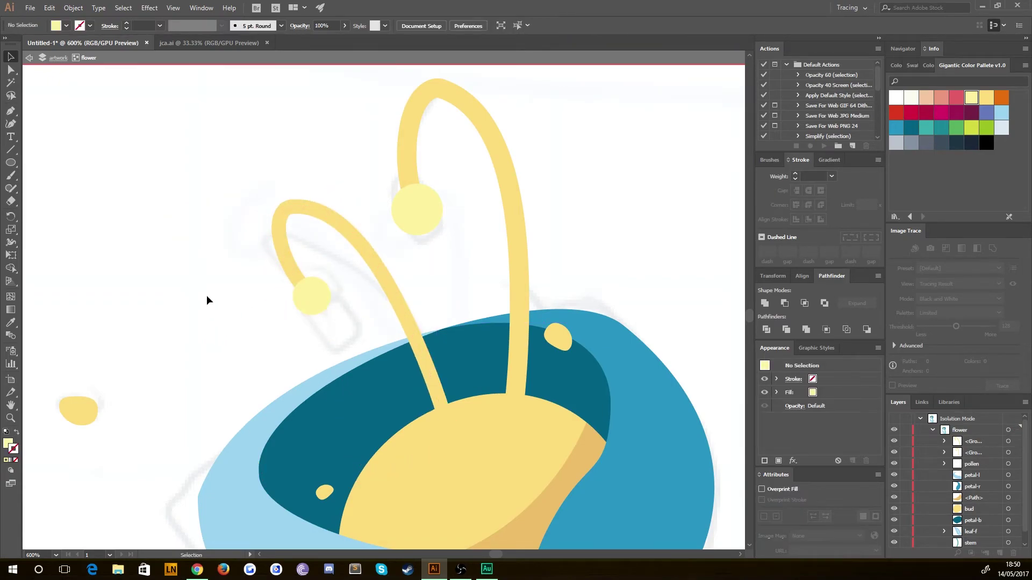
Convert the stem's 20 pt stroke into a filled shape with Outline Stroke
key(ctrl+minus)
key(ctrl+minus)
key(ctrl+minus)
key(ctrl+minus)
drag(240, 377, 237, 264)
drag(221, 300, 215, 340)
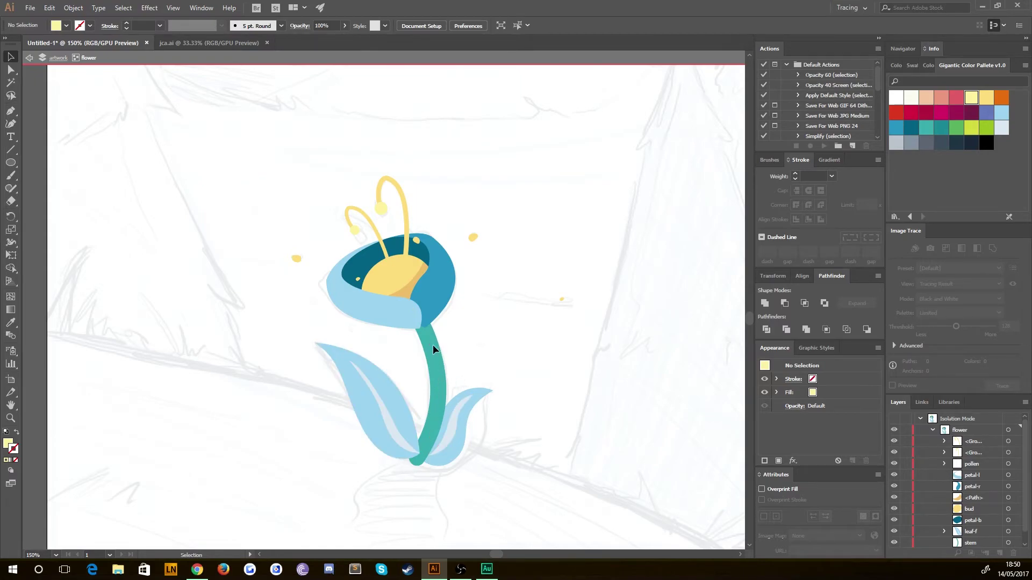
click(436, 379)
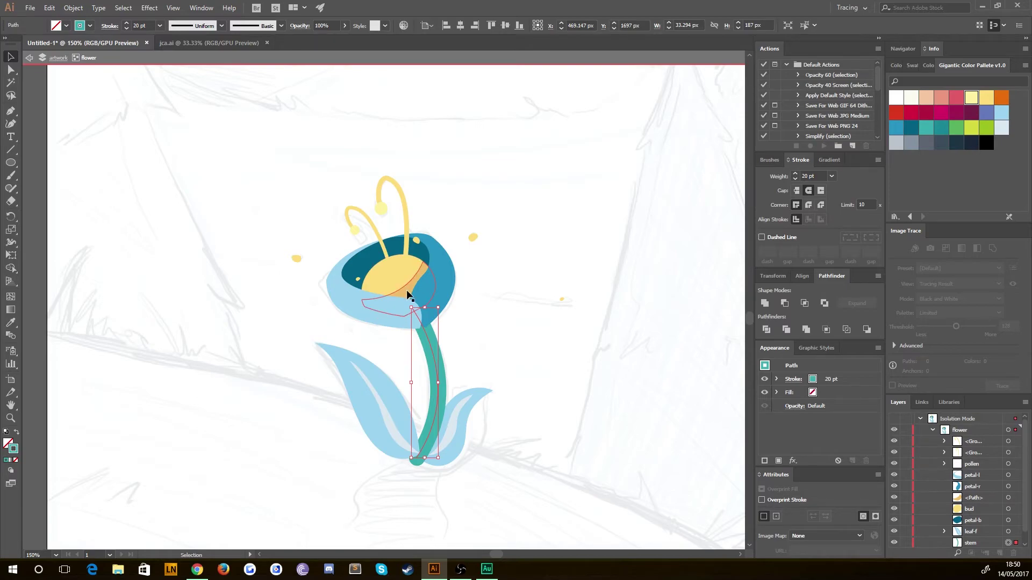
right_click(430, 344)
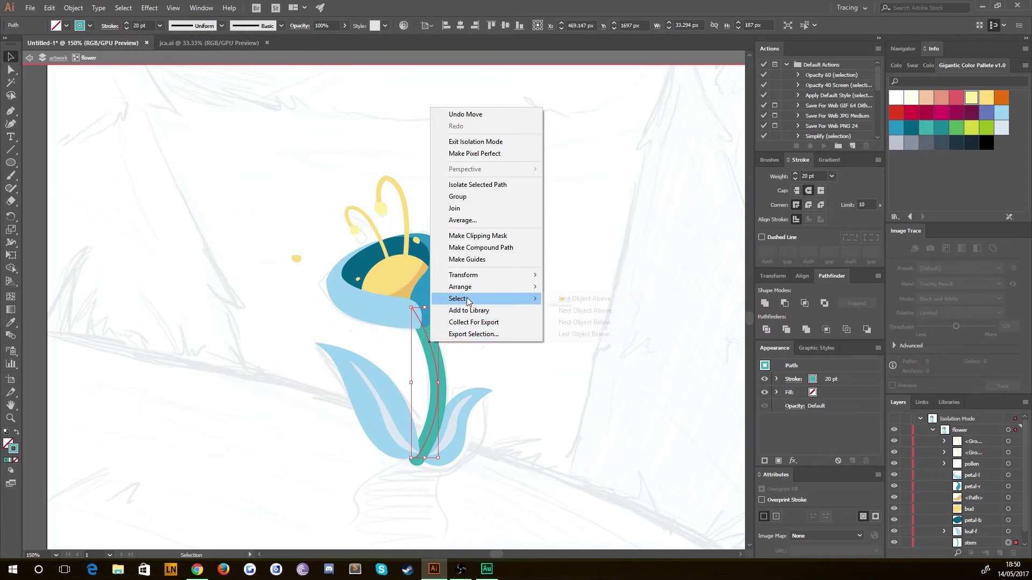
mouse_move(495, 286)
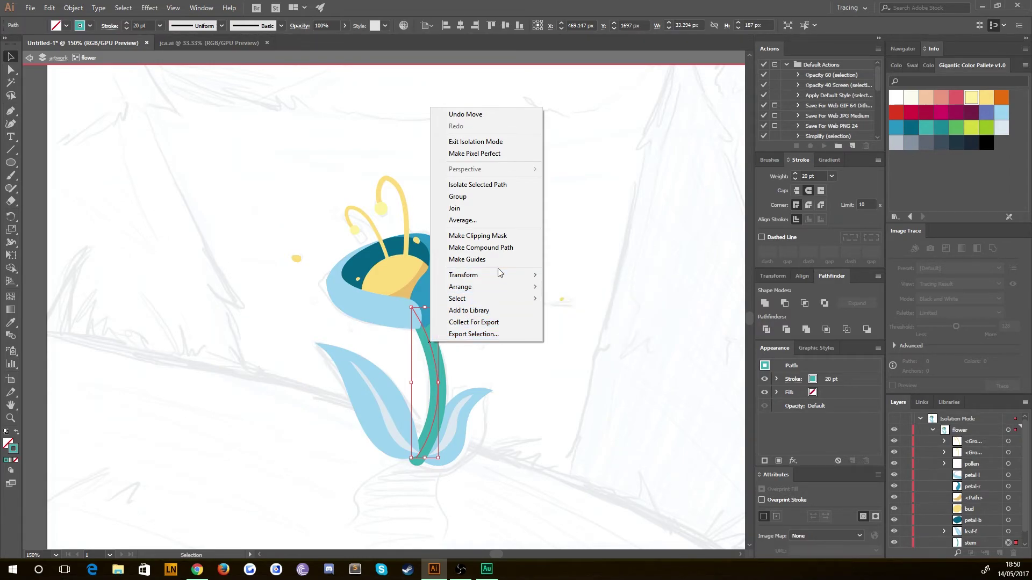
click(176, 308)
click(430, 344)
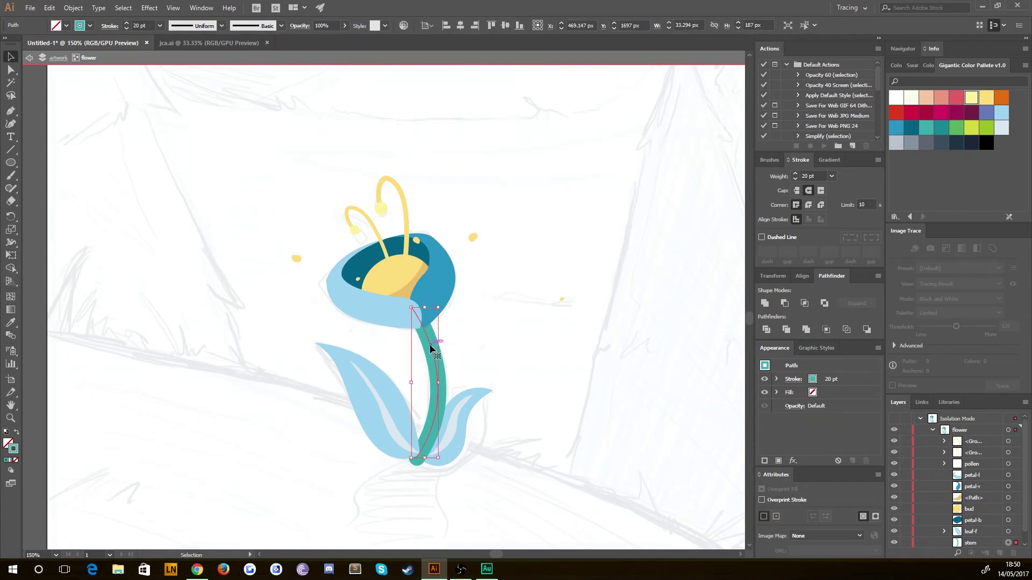
right_click(431, 349)
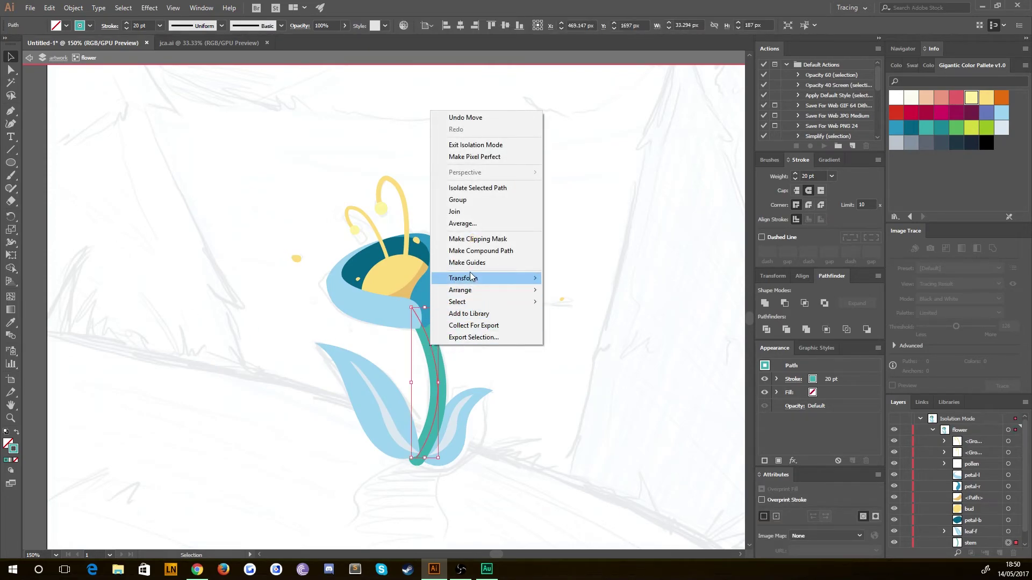
click(74, 8)
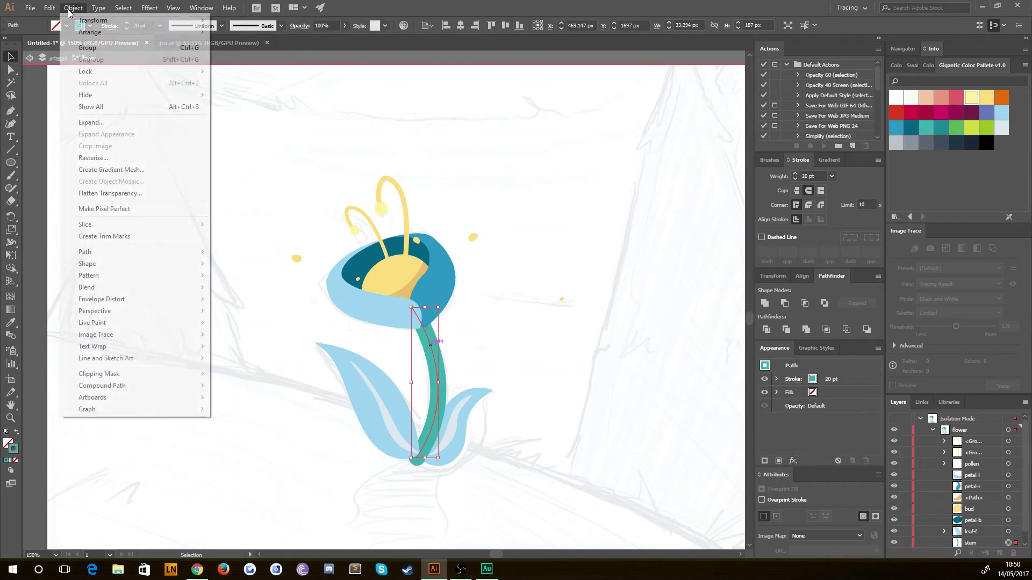
mouse_move(137, 253)
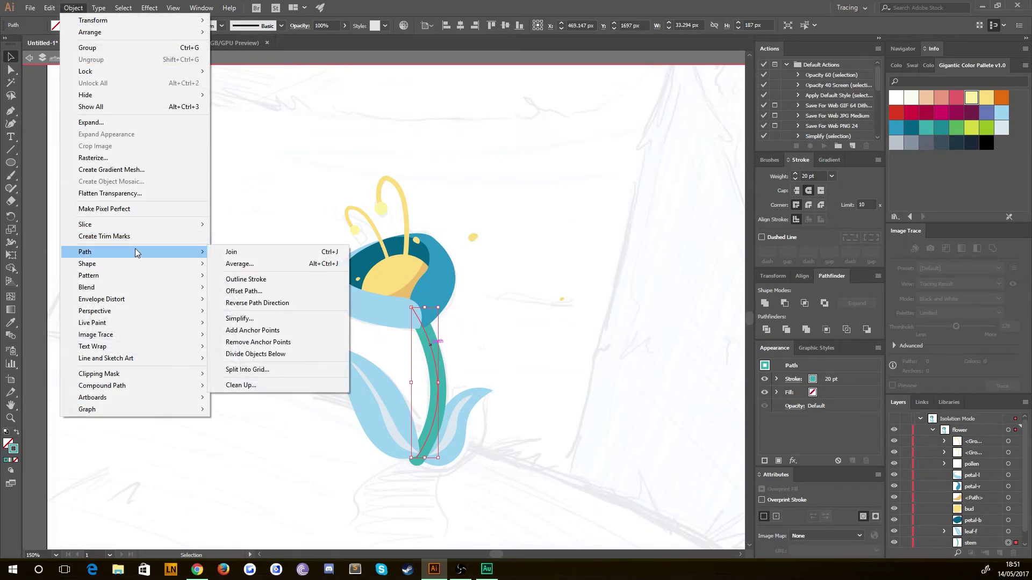
click(281, 281)
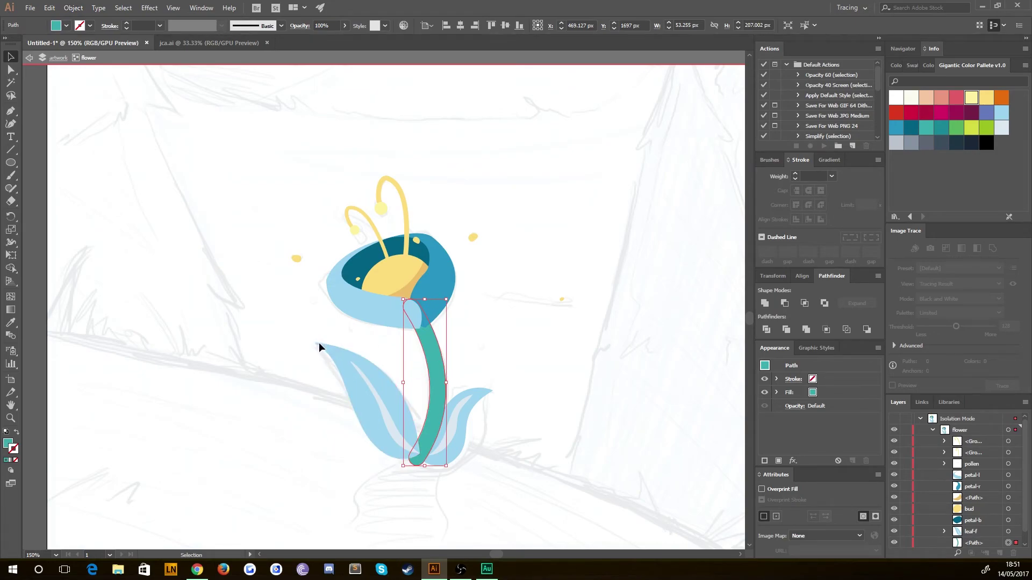
click(211, 266)
click(430, 359)
double_click(435, 362)
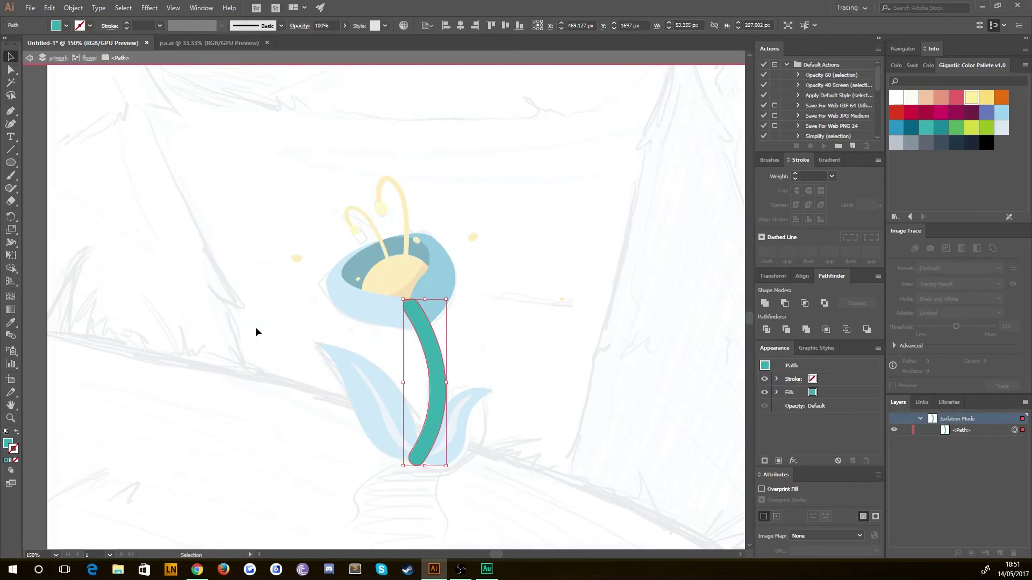
double_click(255, 327)
click(412, 387)
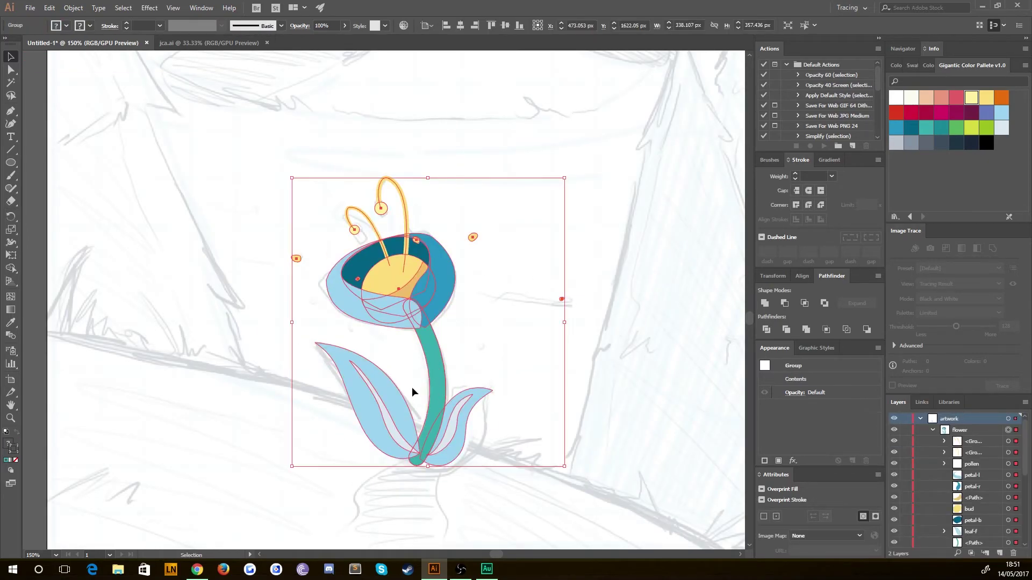
double_click(430, 358)
Duplicate the outlined stem 10 px horizontally to the left within the flower group
click(435, 369)
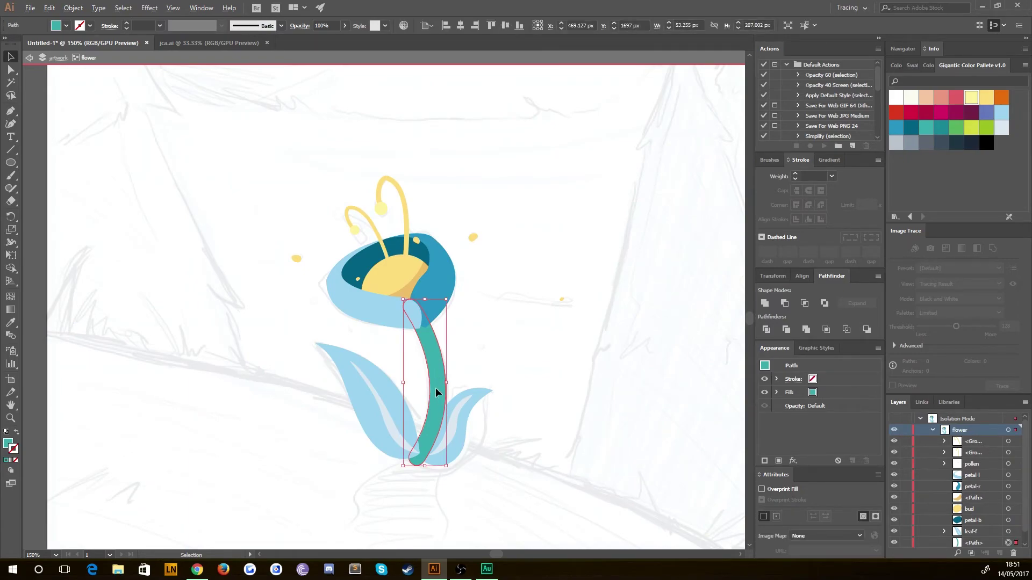
drag(436, 392, 429, 393)
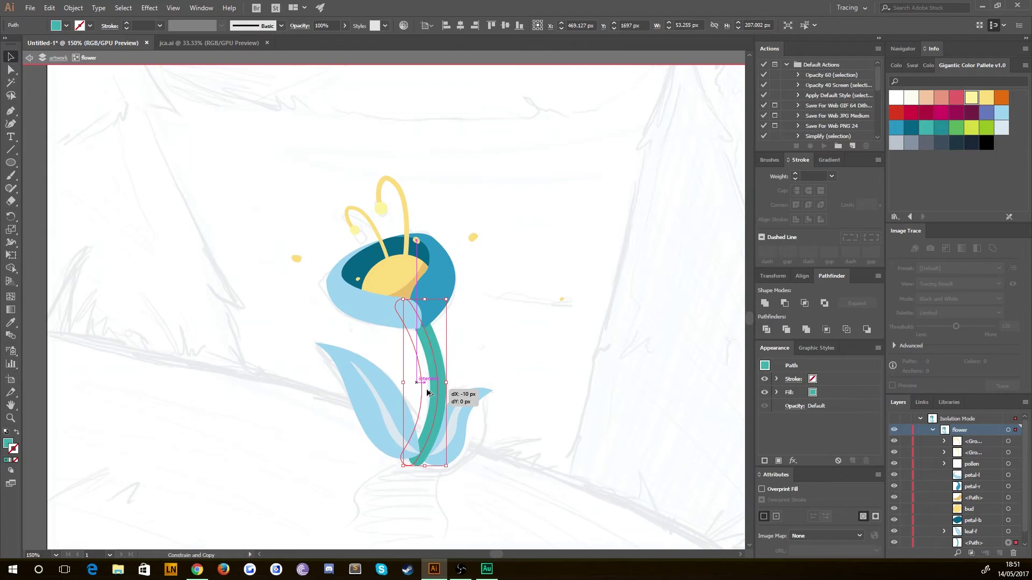
drag(427, 391, 427, 391)
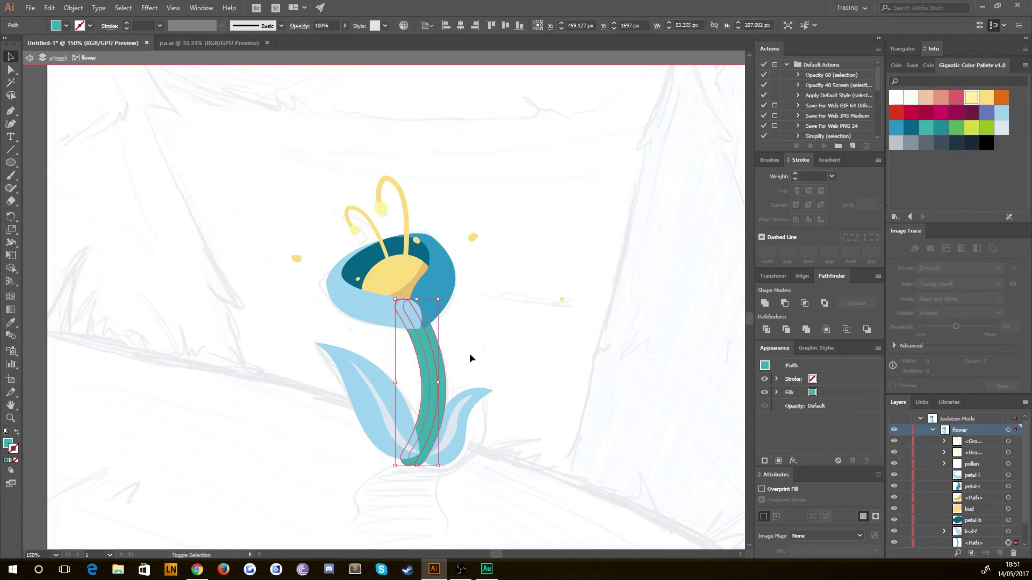
Copy the original stem in place and bring the duplicate to the front of the flower group
click(469, 356)
click(439, 364)
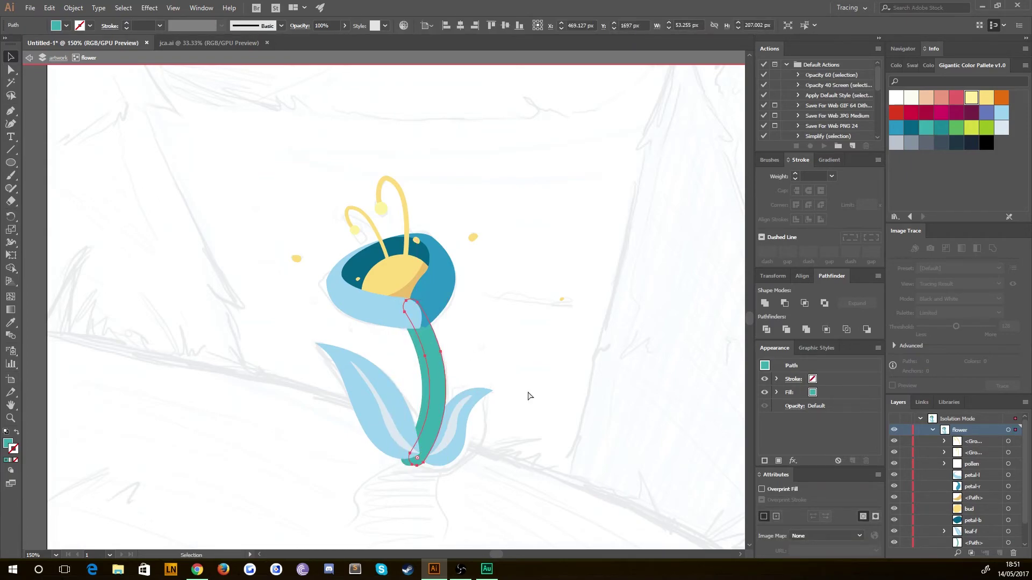
key(ctrl+shift+bracketright)
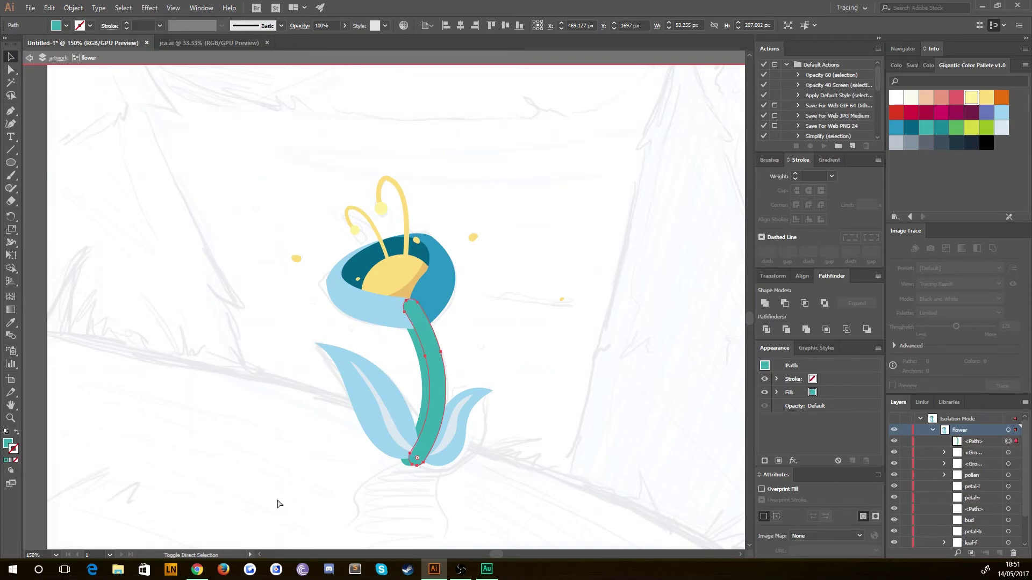
Intersect the front stem with its shifted duplicate using Pathfinder, and select the resulting strip
click(240, 491)
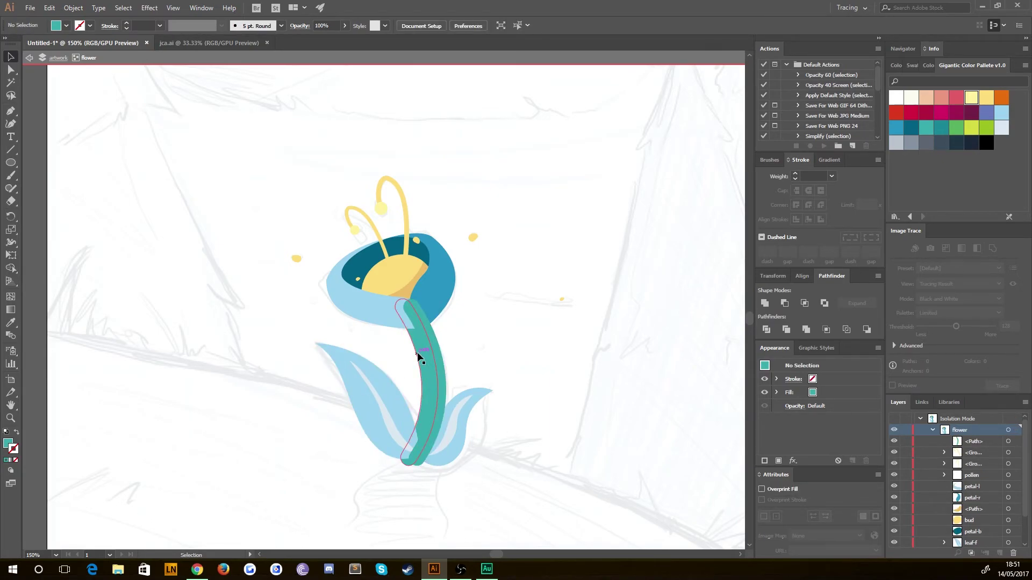
click(418, 353)
shift+click(437, 349)
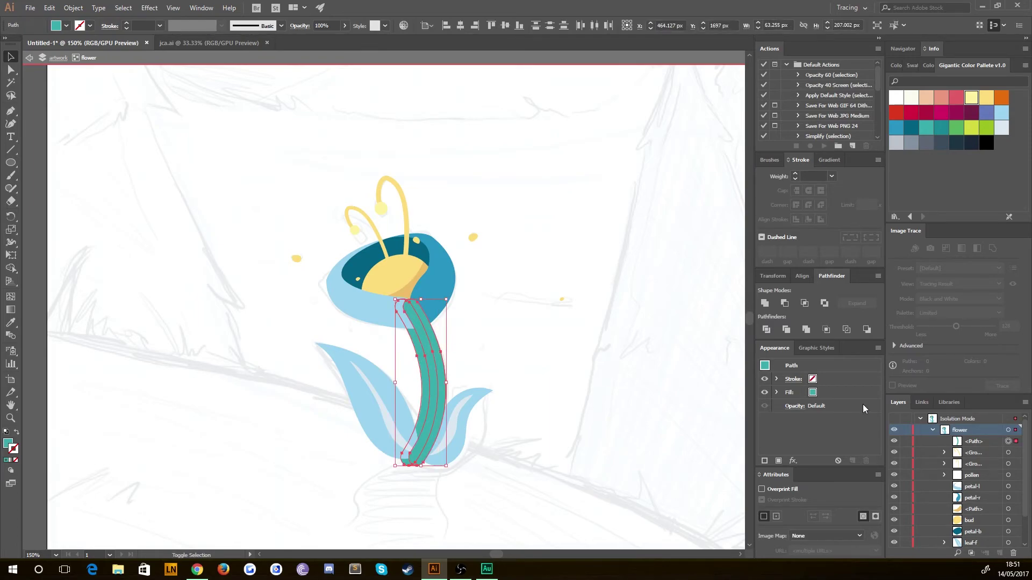
click(806, 302)
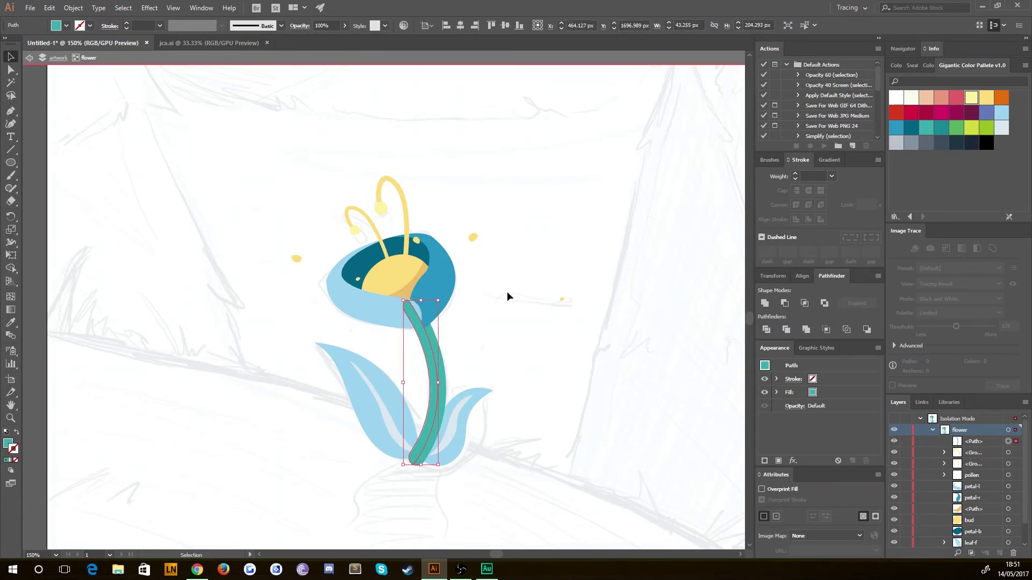
click(514, 347)
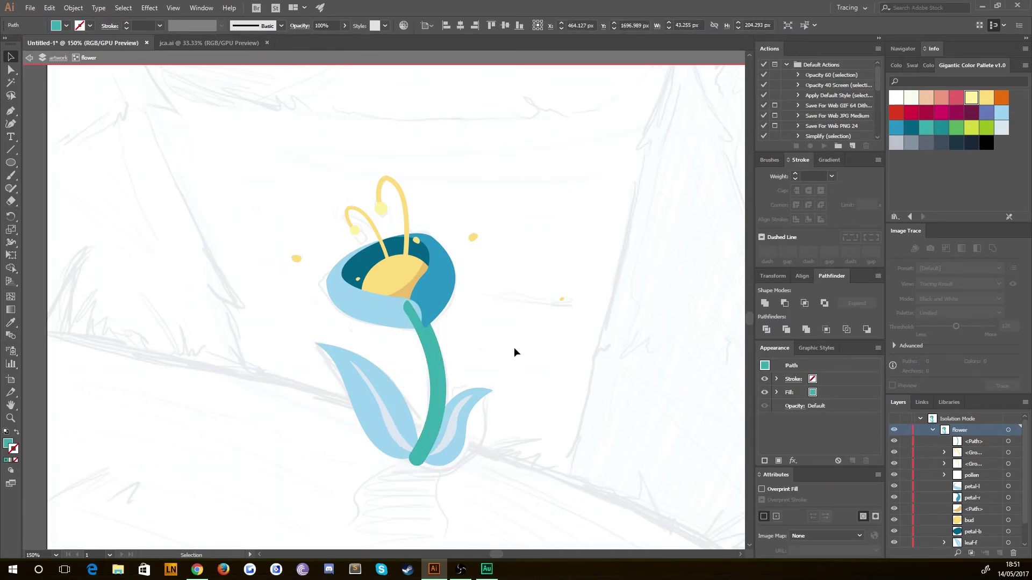
click(432, 356)
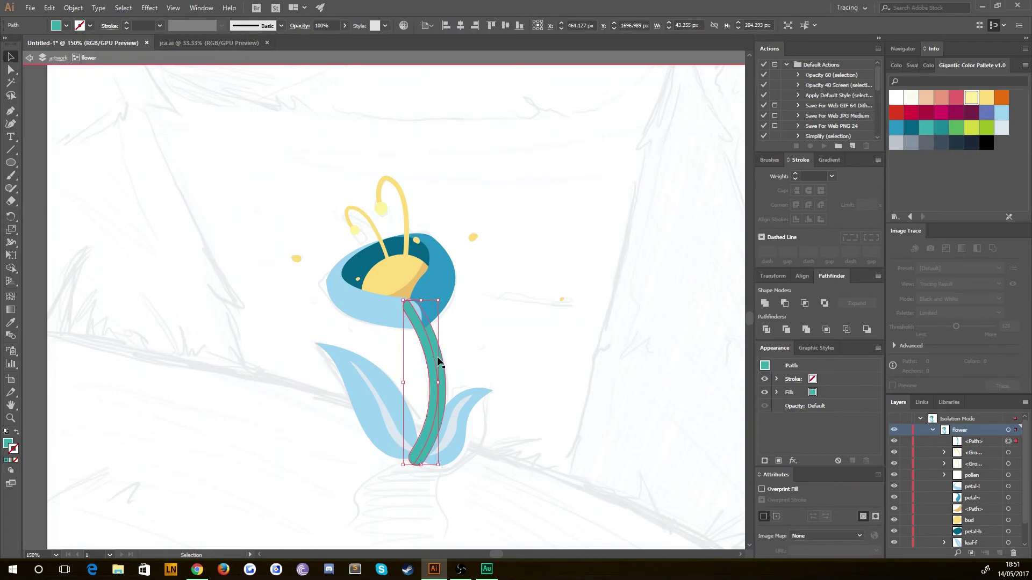
Send the intersected strip backward within the flower group, behind the petals and front leaf and directly in front of the original stem
key(a)
key(ctrl+bracketleft)
key(ctrl+bracketleft)
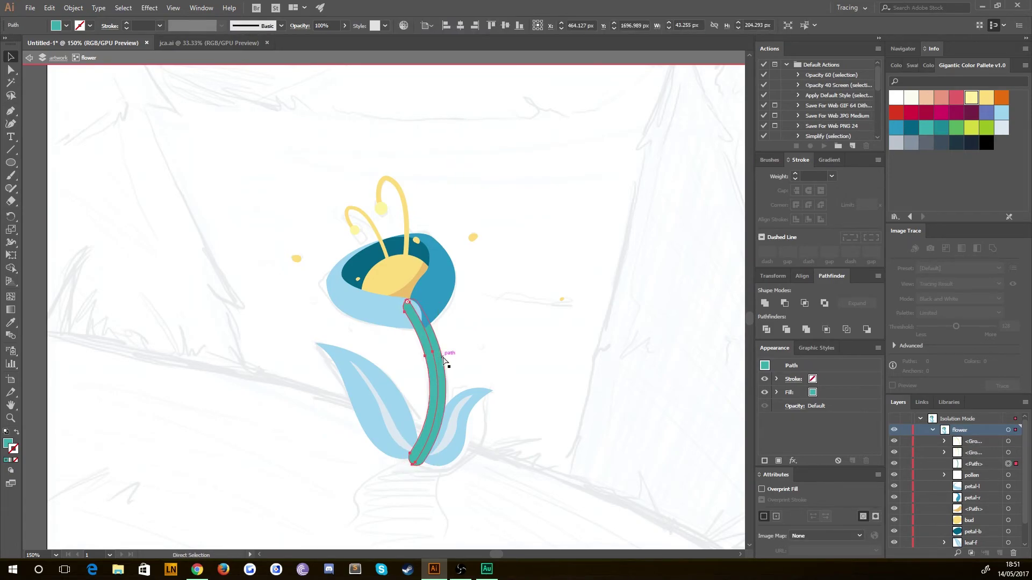
key(ctrl+bracketleft)
key(ctrl+bracketleft)
key(ctrl+bracketleft)
key(ctrl+bracketleft)
key(ctrl+bracketleft)
key(ctrl+bracketleft)
key(ctrl+bracketleft)
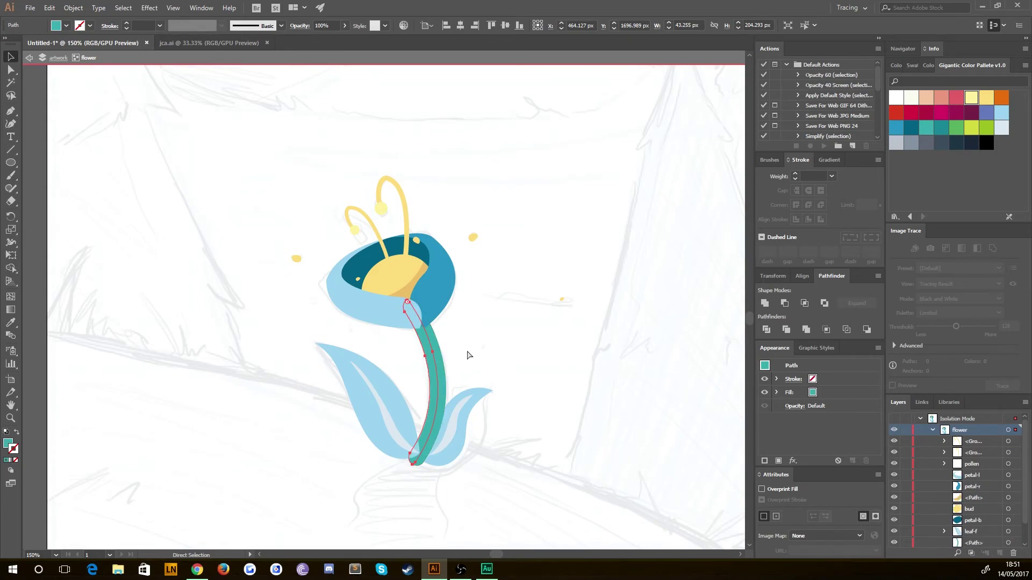
scroll(997, 498, down, 2)
key(ctrl+bracketright)
key(ctrl+bracketright)
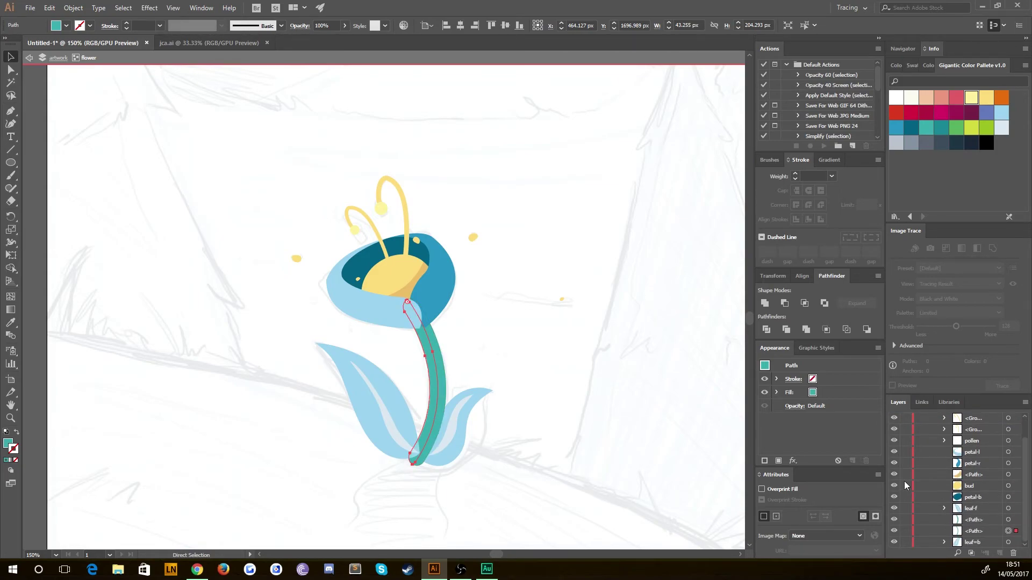
key(v)
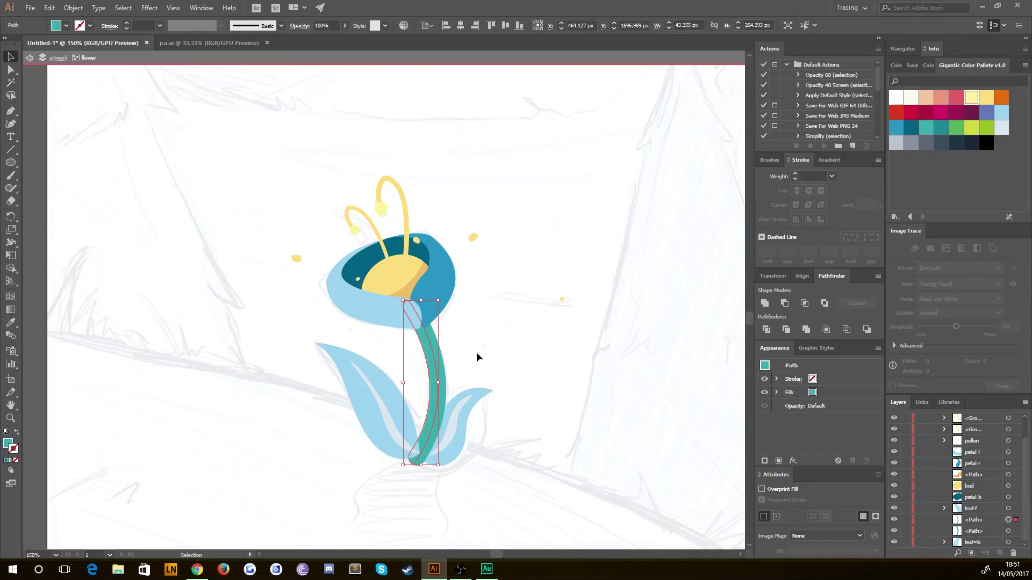
click(444, 374)
click(942, 129)
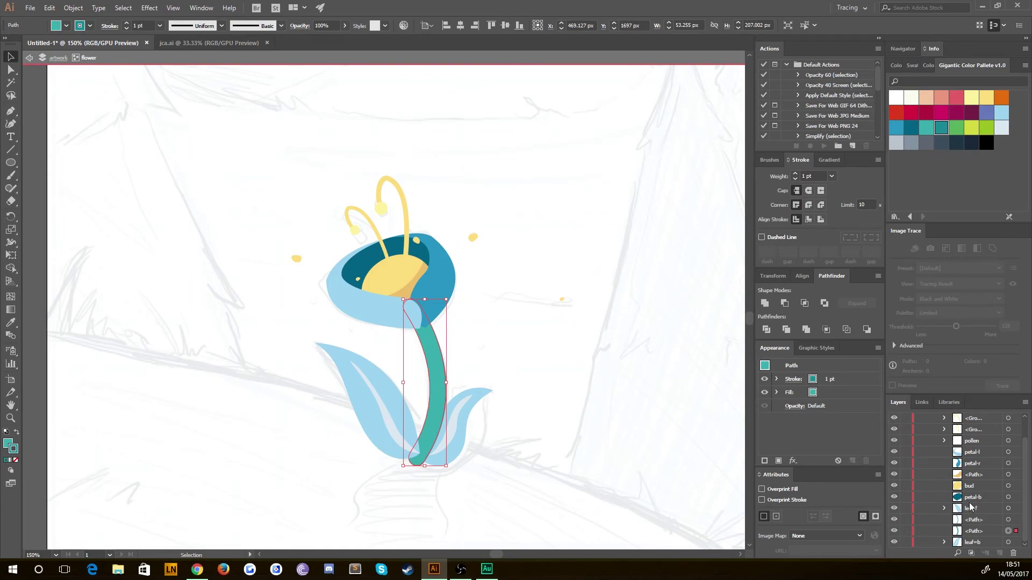
click(1007, 520)
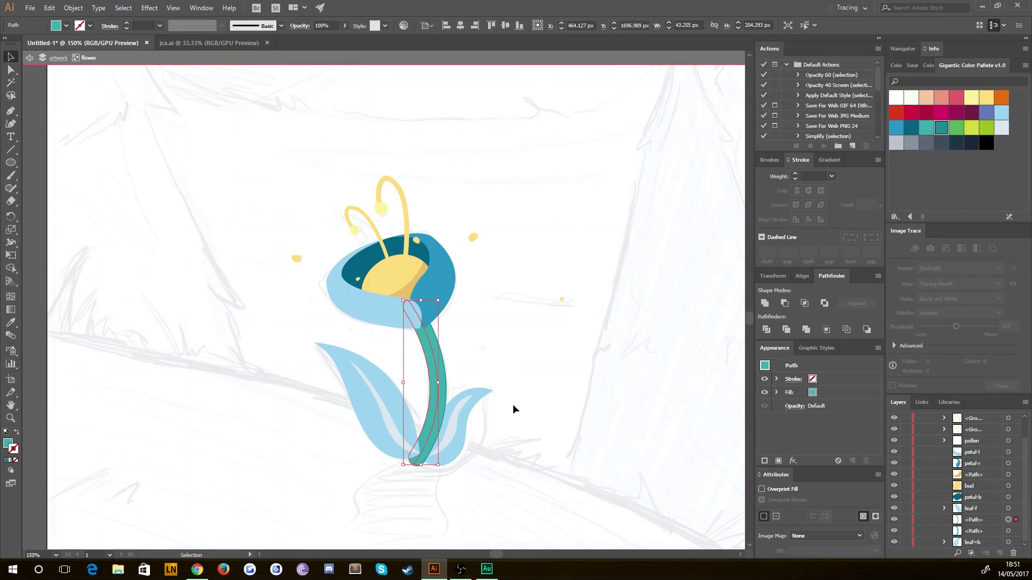
key(shift+Left)
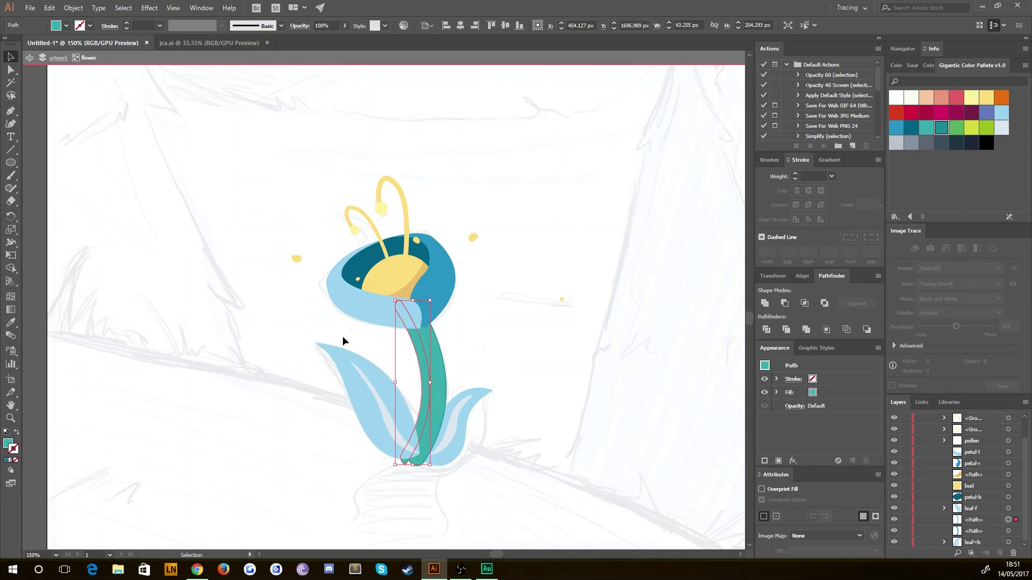
key(shift+Right)
click(481, 375)
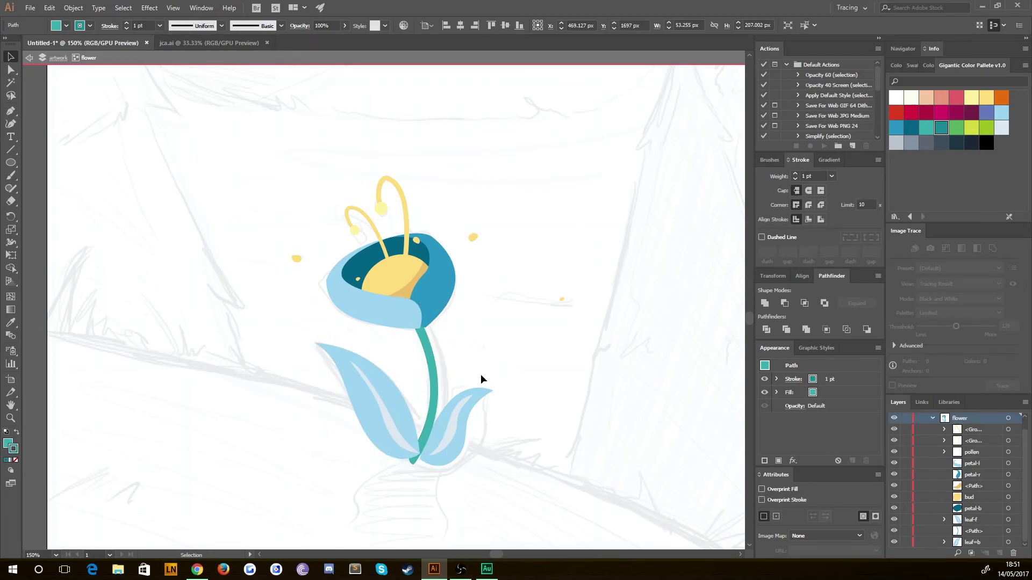
Remove the stroke from the original stem and fill it with the darker teal swatch
key(ctrl+plus)
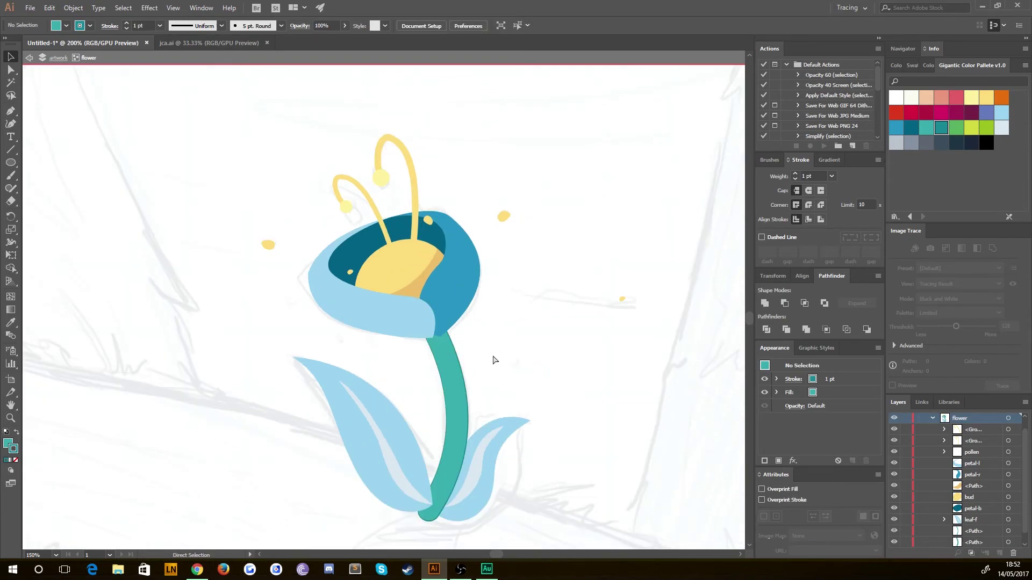
key(ctrl+plus)
click(490, 397)
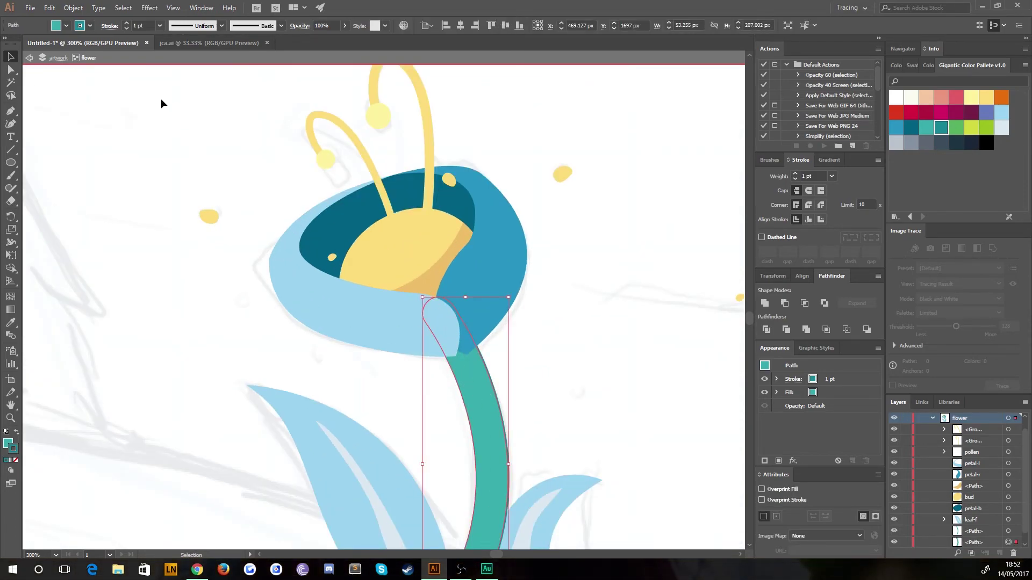
click(16, 462)
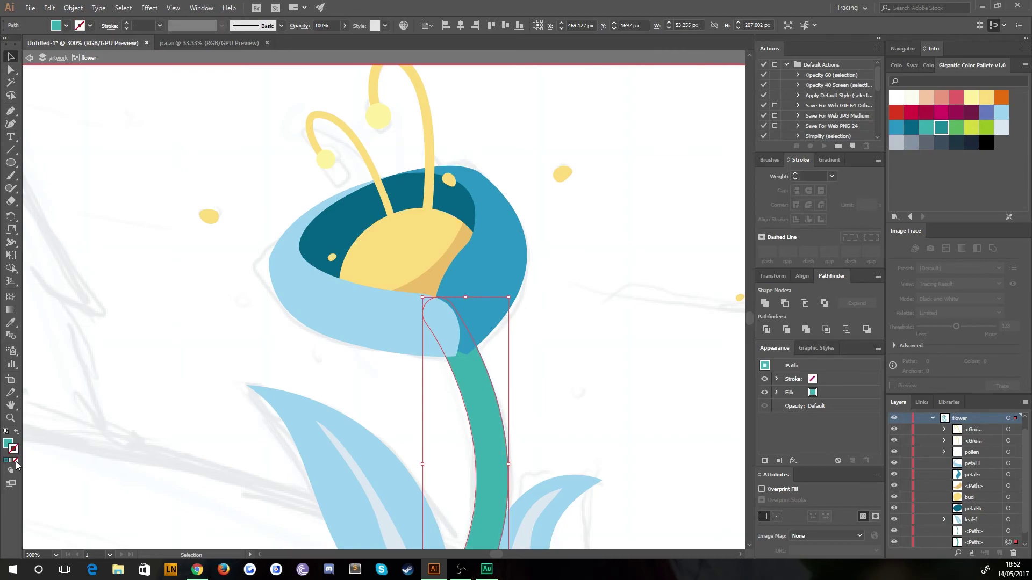
click(14, 448)
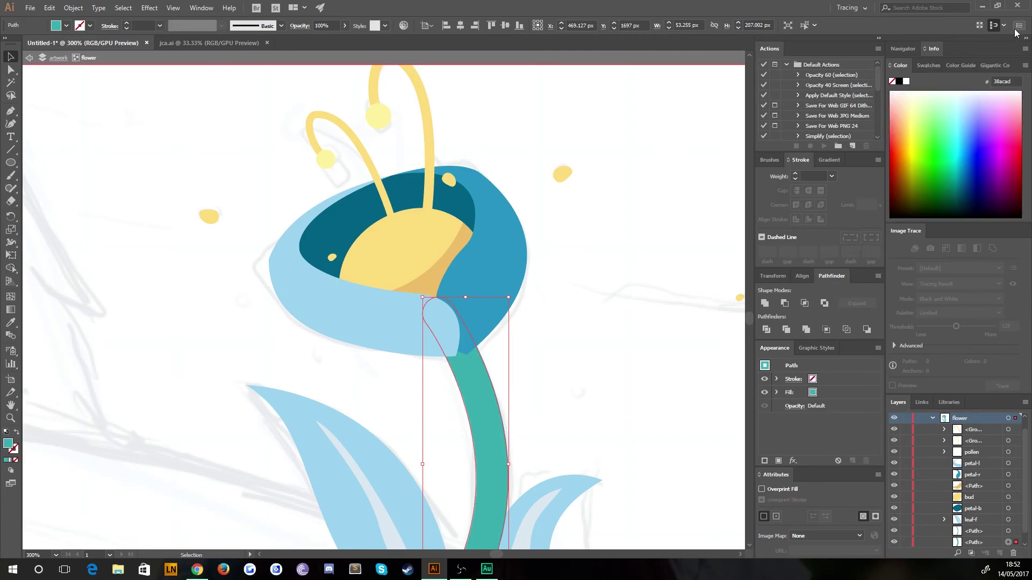
click(994, 65)
click(939, 127)
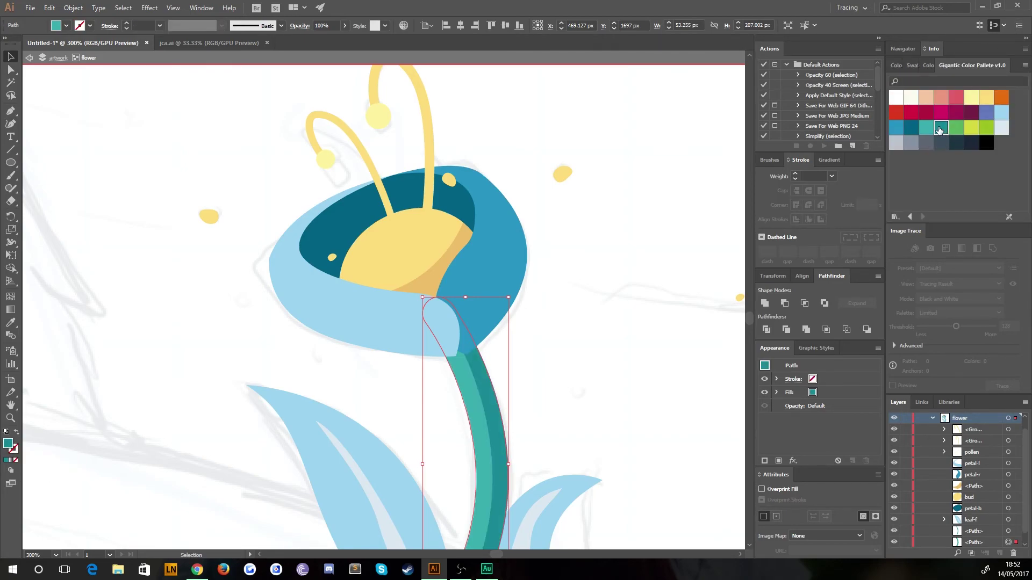
click(680, 325)
key(ctrl+1)
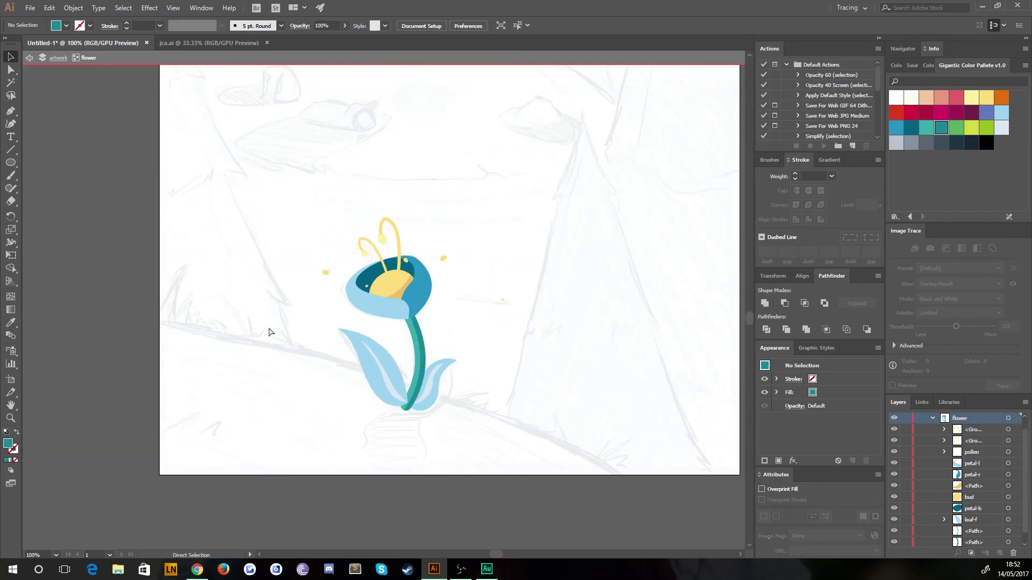
Soften the original stem's dark teal fill to a lighter teal in the Color Picker and exit the flower group
key(v)
scroll(354, 385, up, 3)
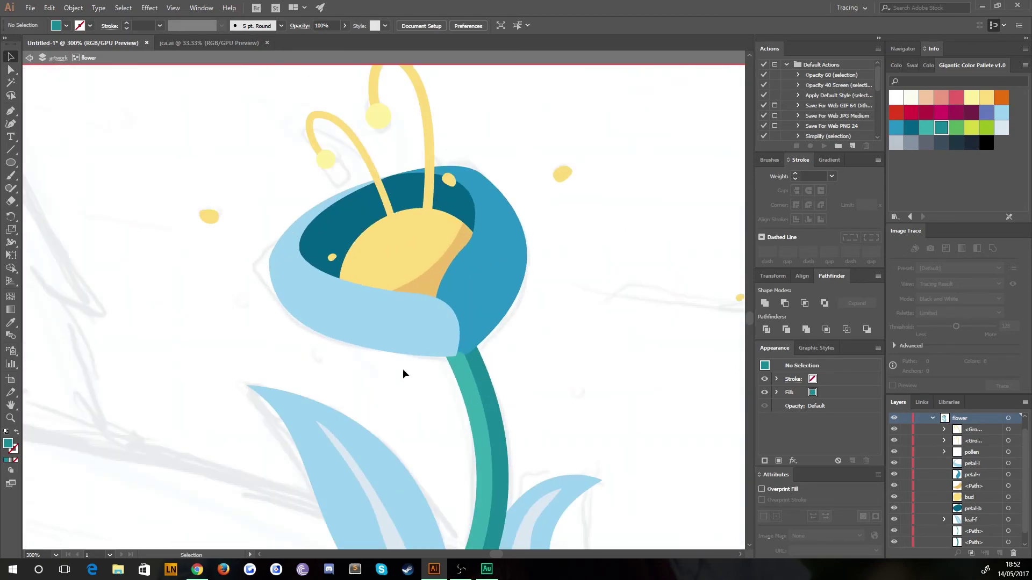
drag(432, 418, 422, 356)
click(479, 348)
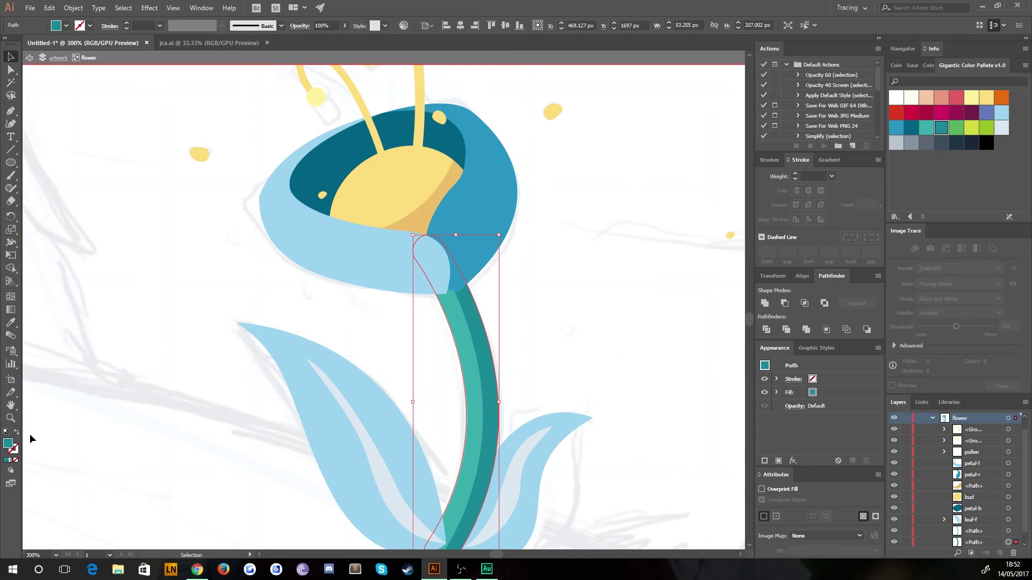
double_click(7, 445)
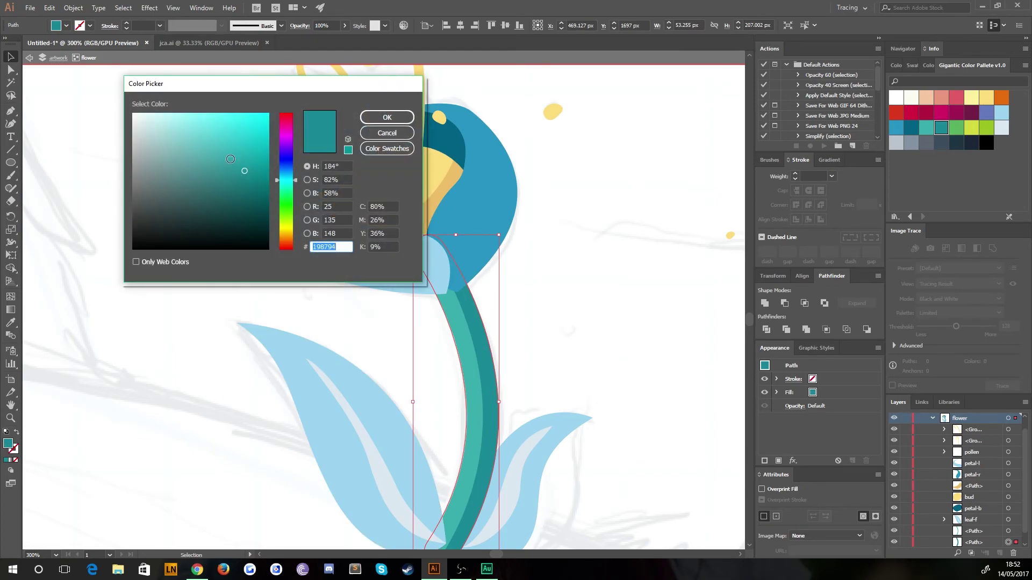
key(Return)
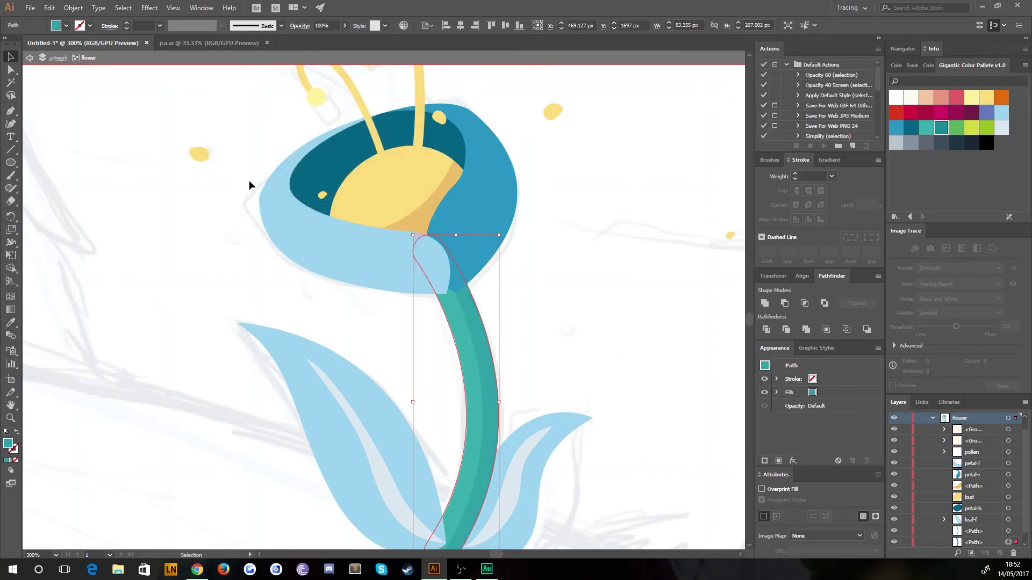
double_click(11, 445)
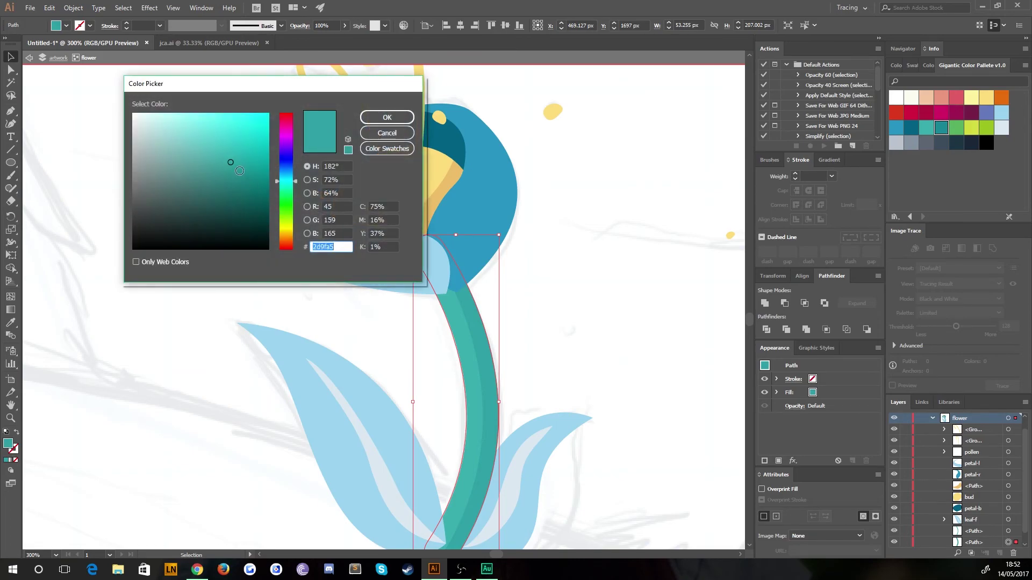
key(Return)
double_click(195, 318)
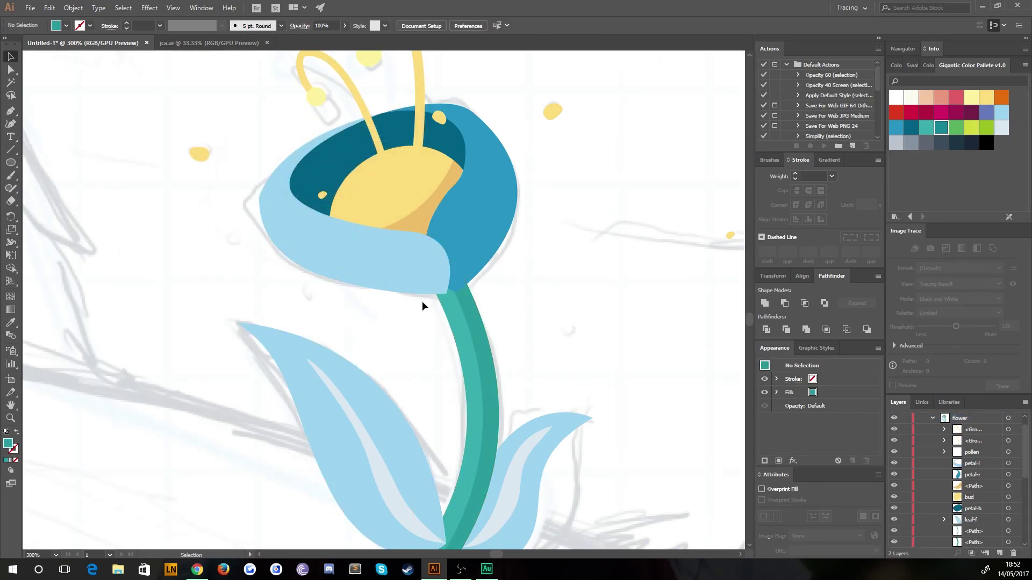
Group the bloom's petals, bud, stamens and pollen inside the flower group, leaving out the two stem shapes
click(433, 286)
double_click(407, 277)
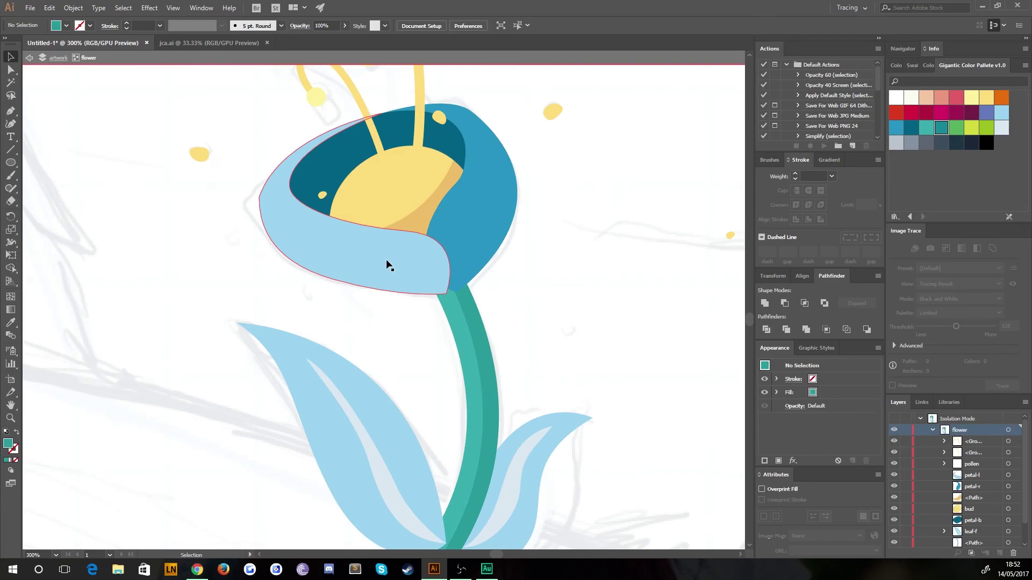
scroll(387, 265, up, 3)
drag(262, 100, 521, 360)
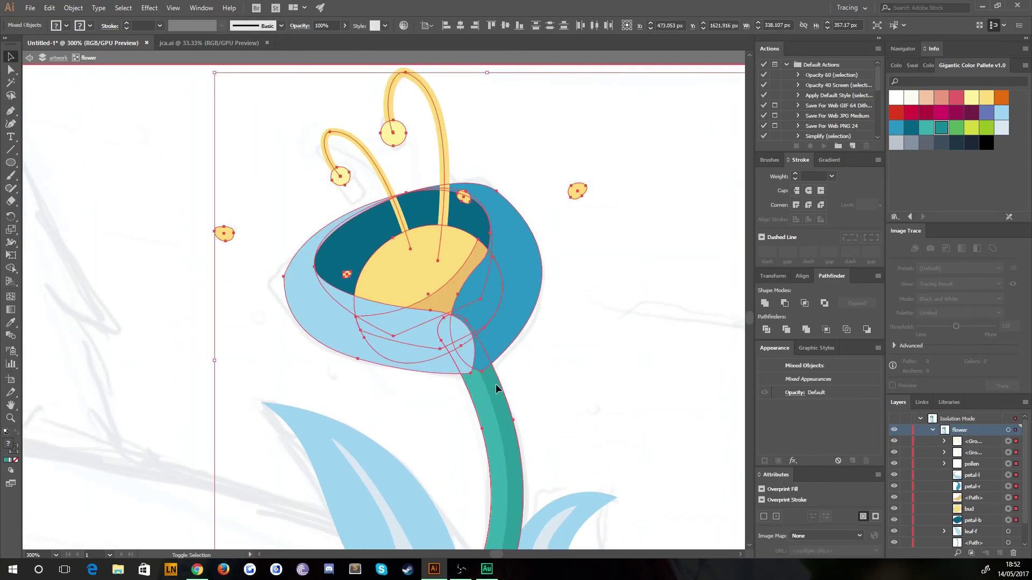
shift+click(495, 384)
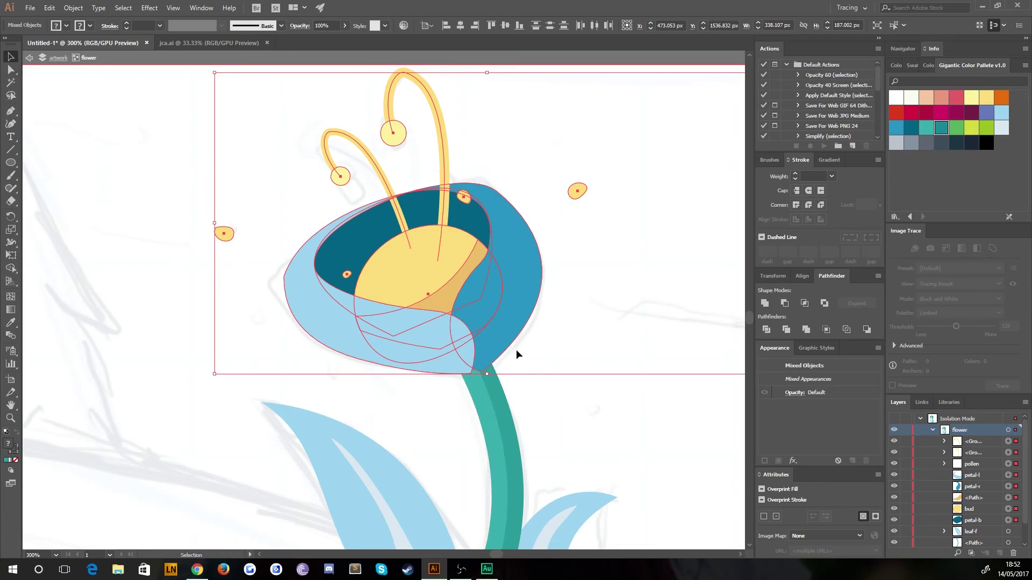
key(ctrl+g)
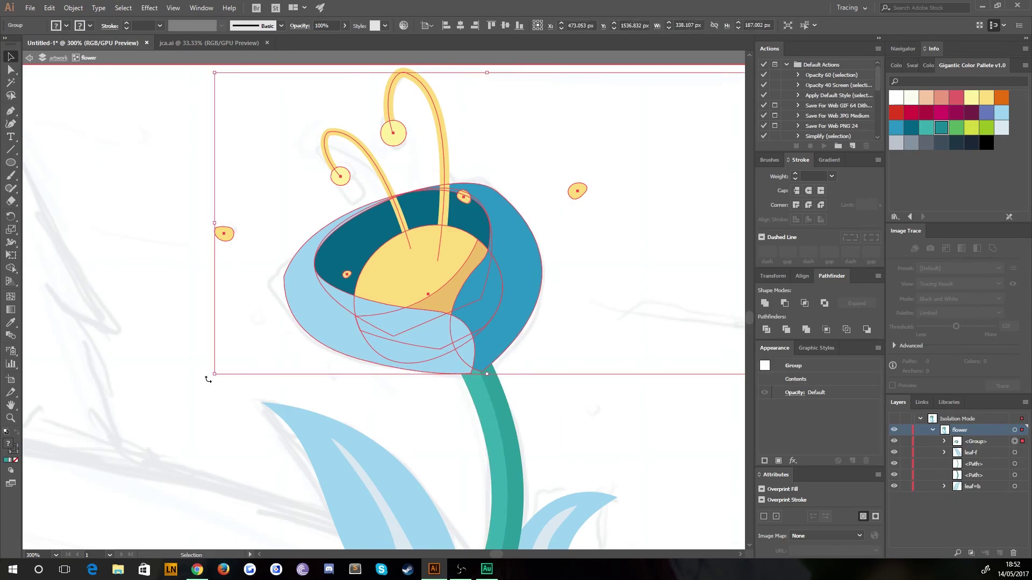
Rotate the grouped flower head slightly counterclockwise on the stem and exit the flower group
drag(205, 375, 205, 398)
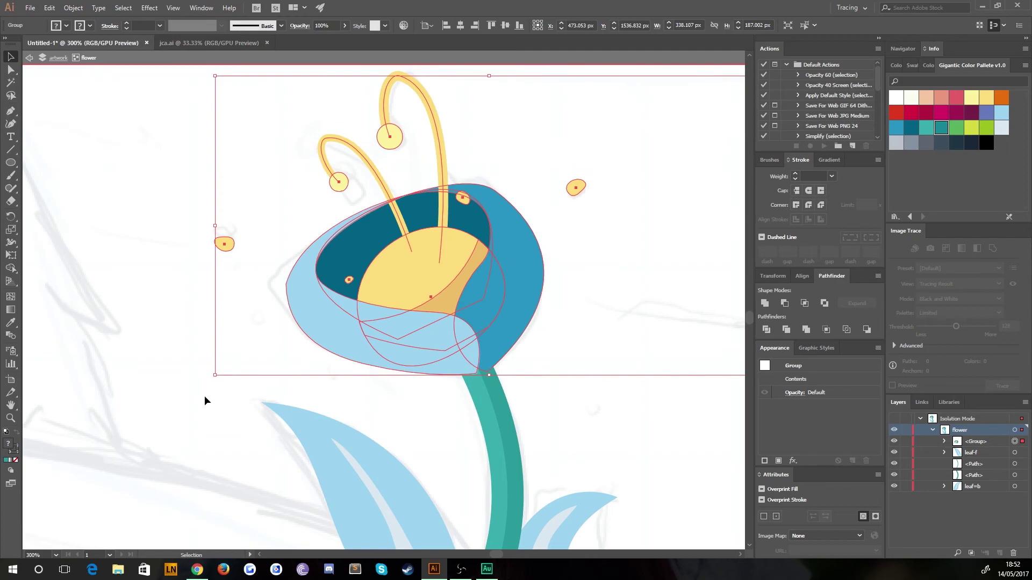
click(205, 420)
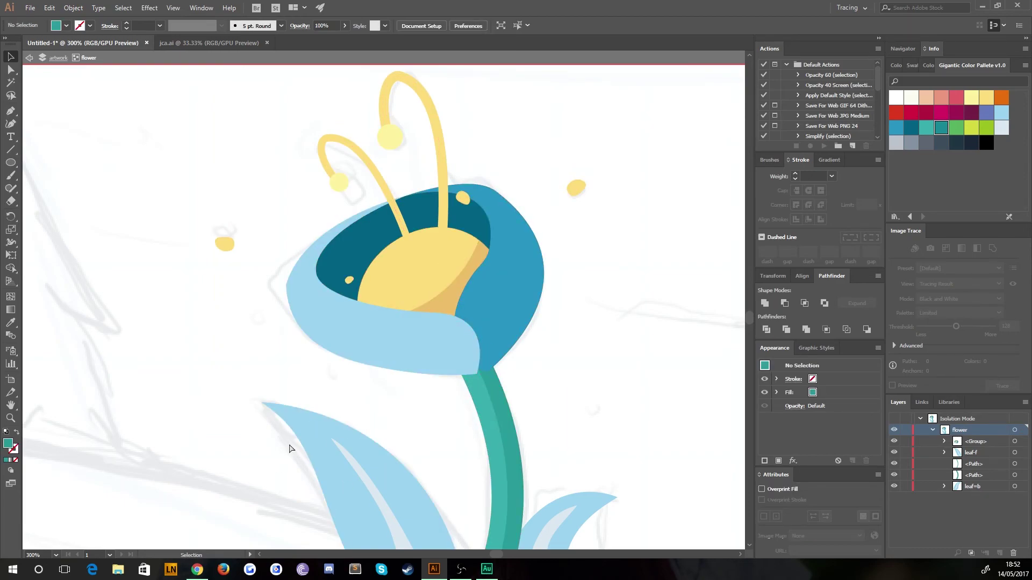
key(ctrl+minus)
key(ctrl+minus)
key(ctrl+minus)
drag(269, 227, 288, 278)
double_click(278, 277)
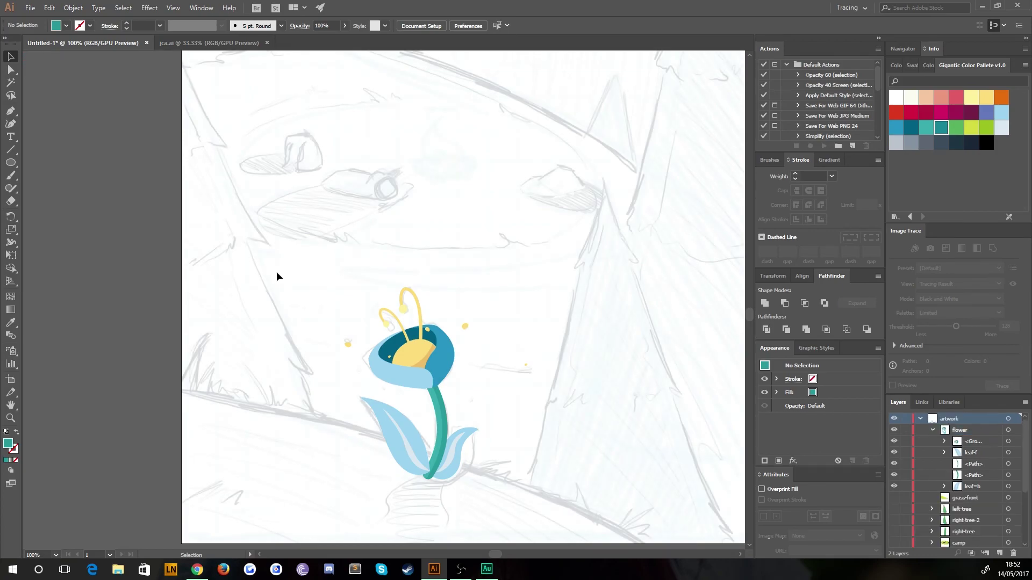
Collapse the flower group and show the hidden scenery objects from grass-front down to moon in the artwork layer
click(933, 430)
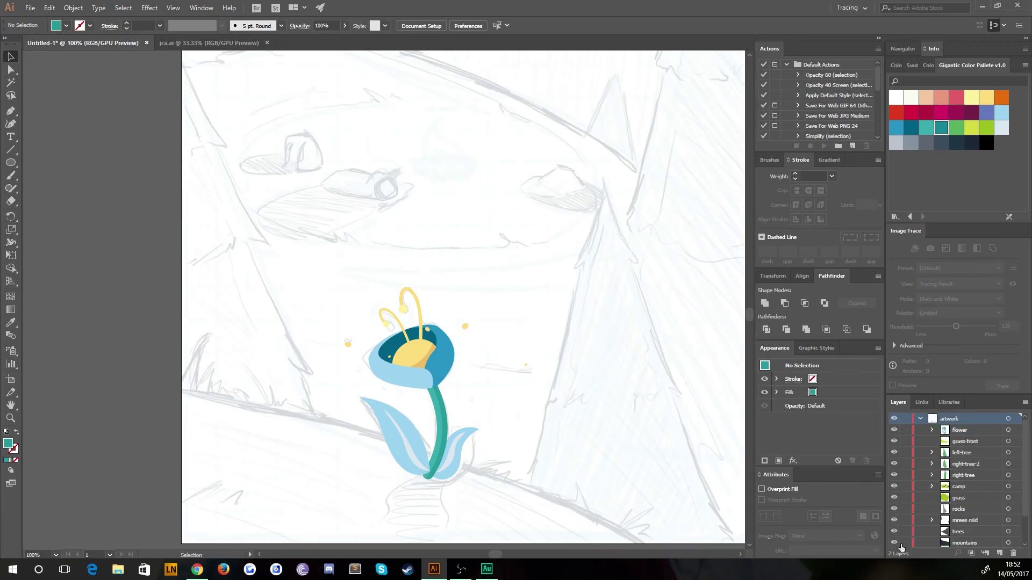
scroll(901, 532, down, 2)
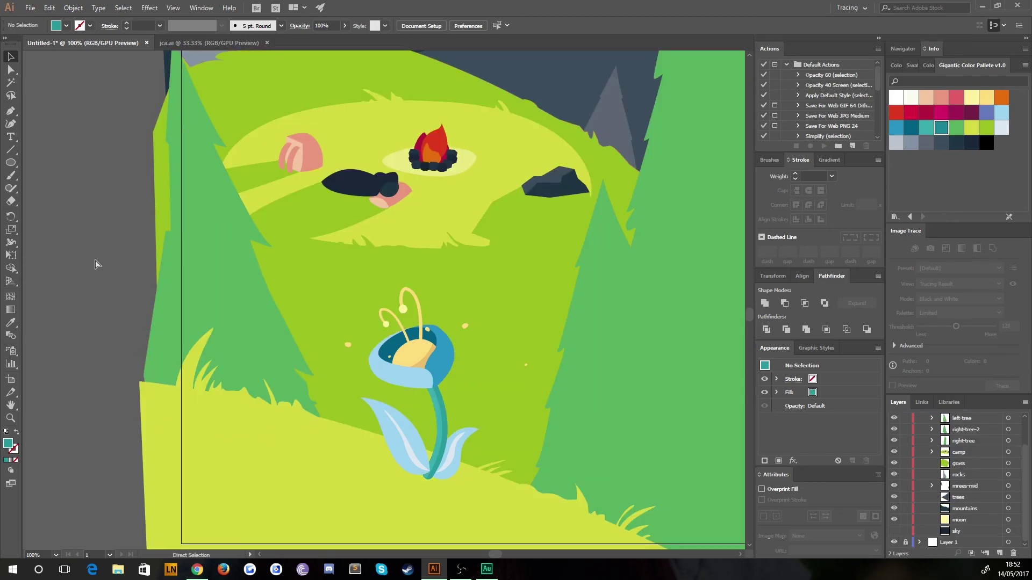
key(ctrl+minus)
key(ctrl+minus)
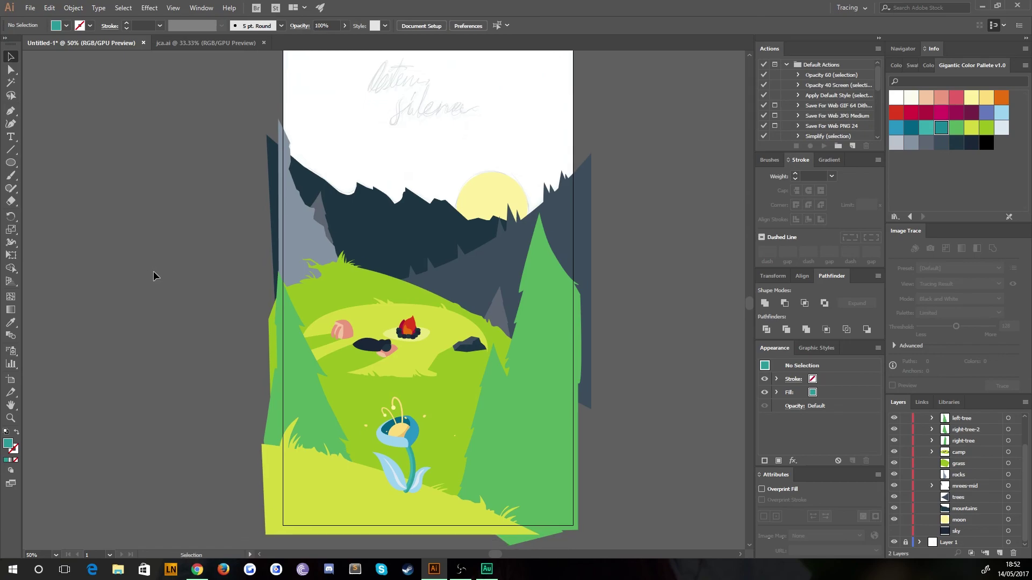
key(ctrl+0)
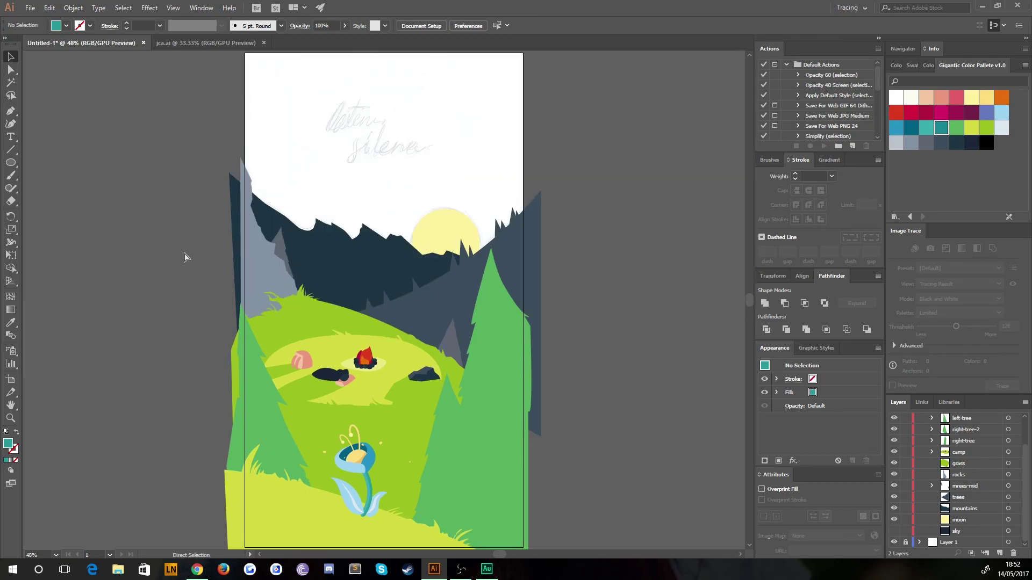
key(ctrl+minus)
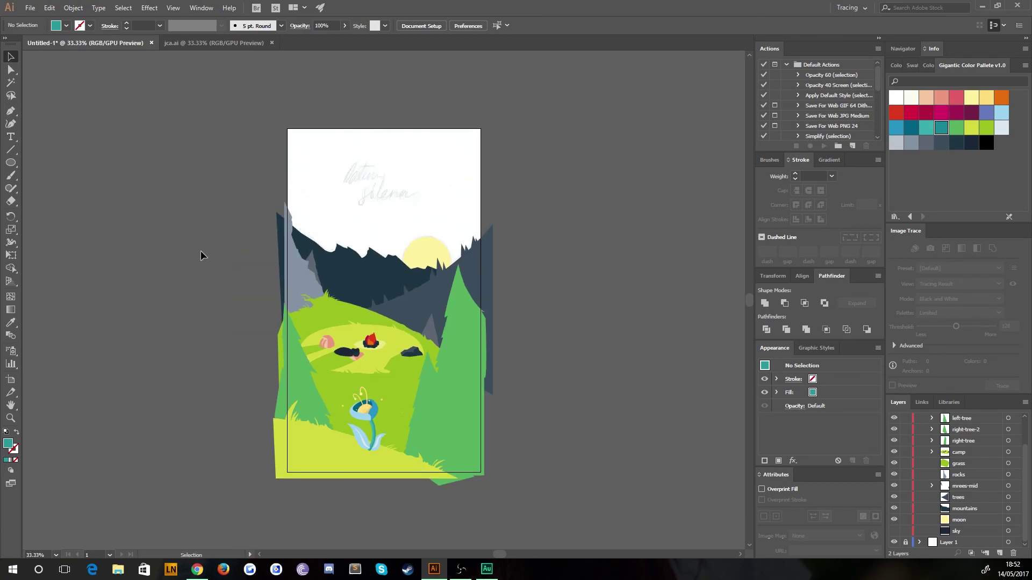